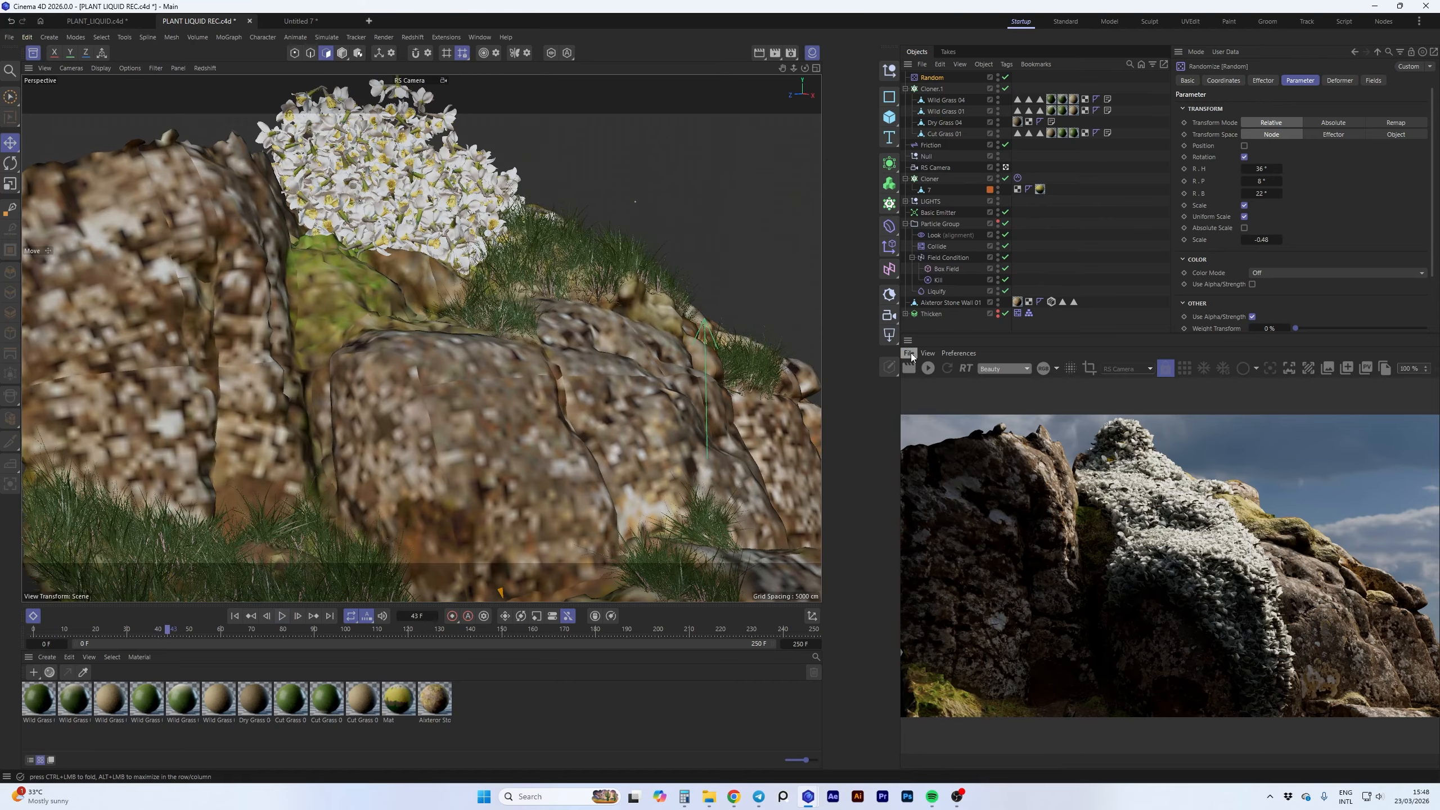
- Render the current frame in the live preview and return the animation to frame 0
left_click(928, 368)
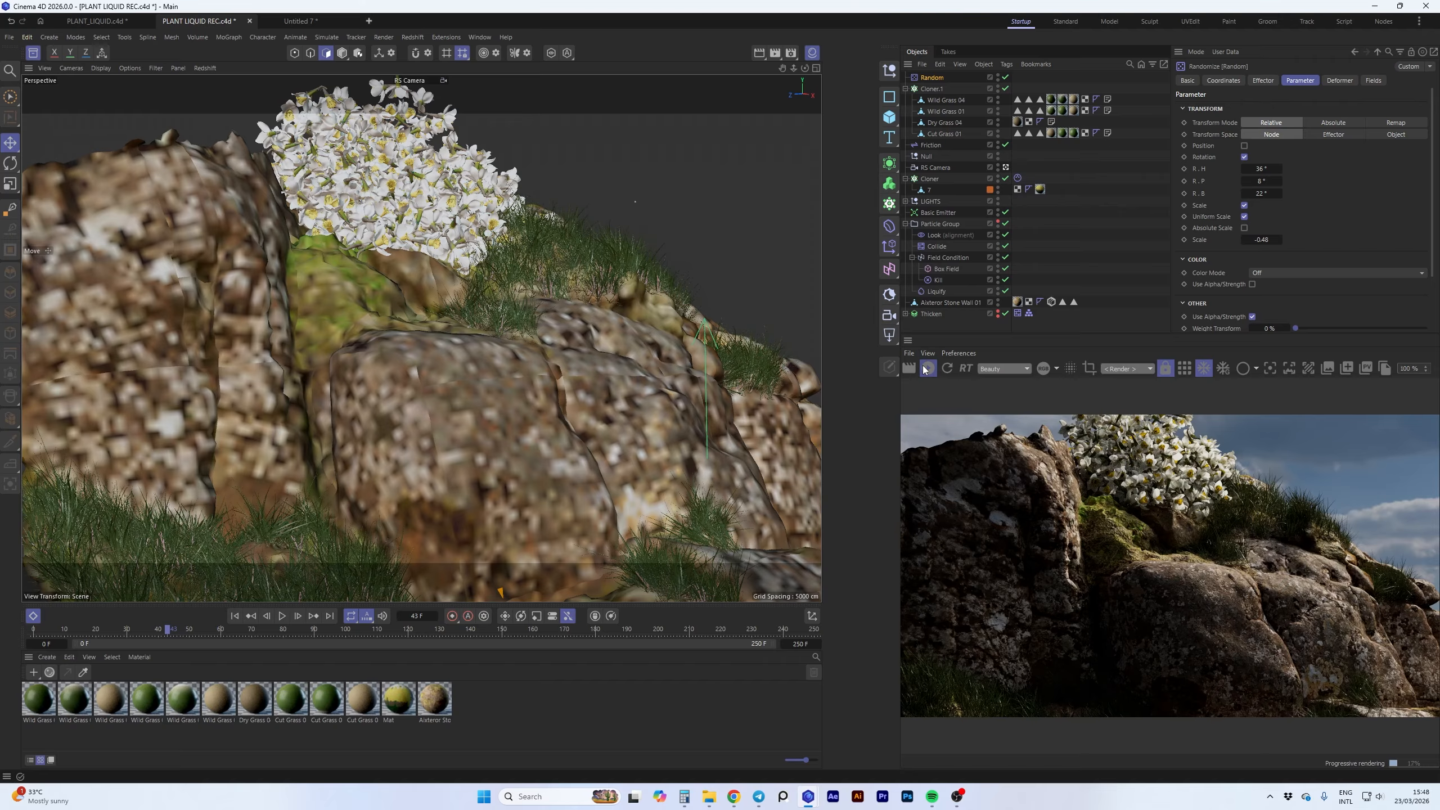
left_click(927, 369)
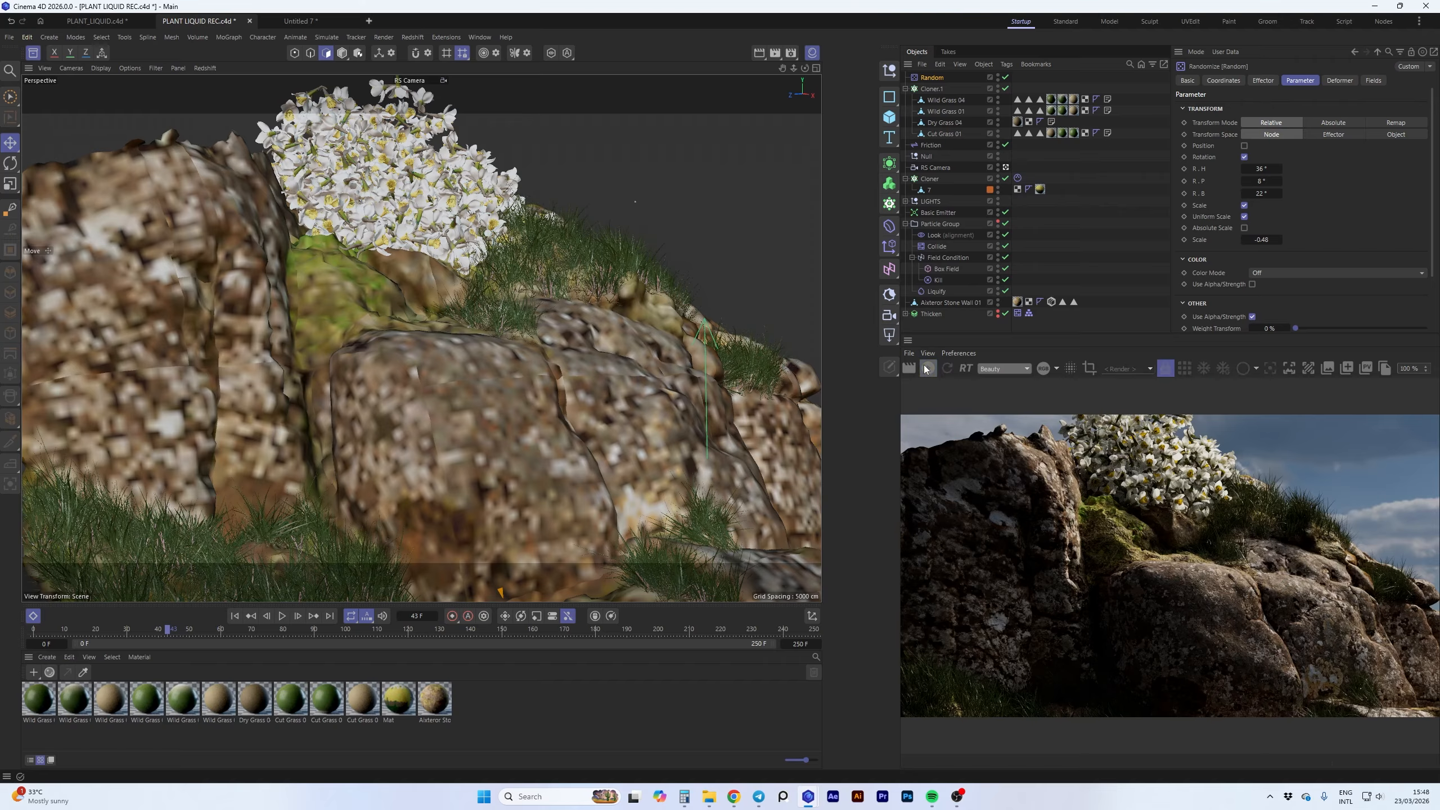
left_click(234, 616)
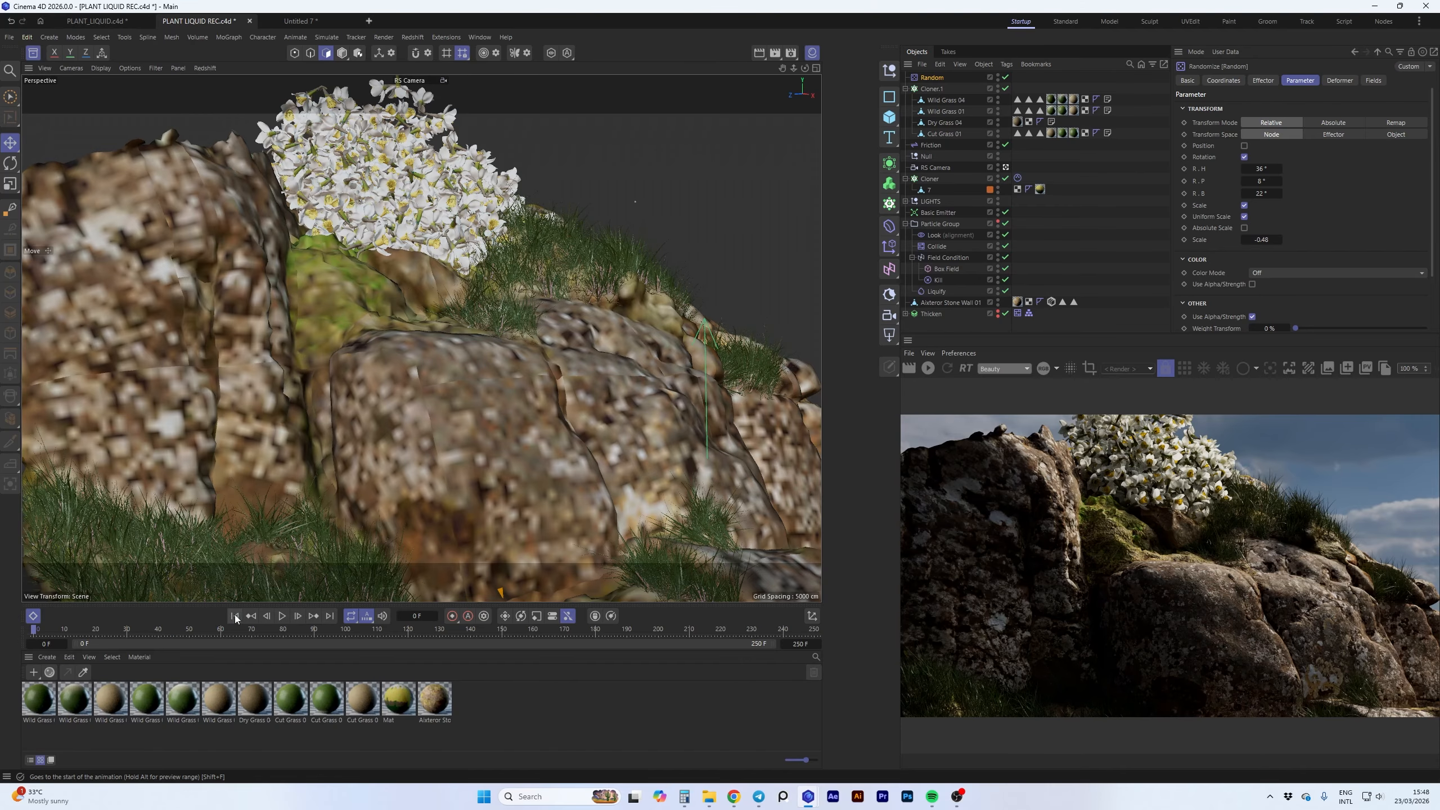
- Play the flower simulation from the rock's side through the default camera, ending back at frame 0
left_click(1006, 167)
left_click_drag(538, 294, 398, 348, "alt")
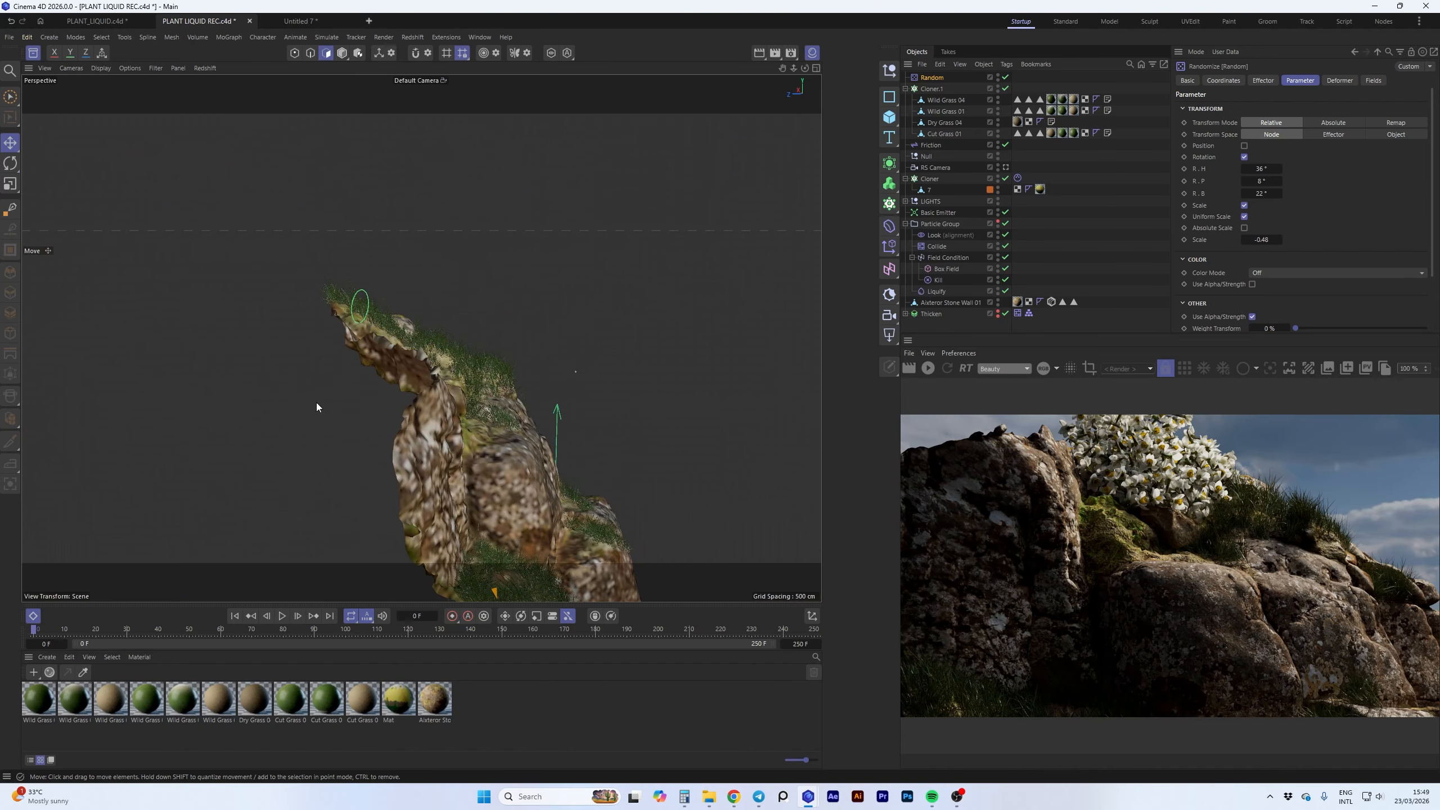
left_click(282, 616)
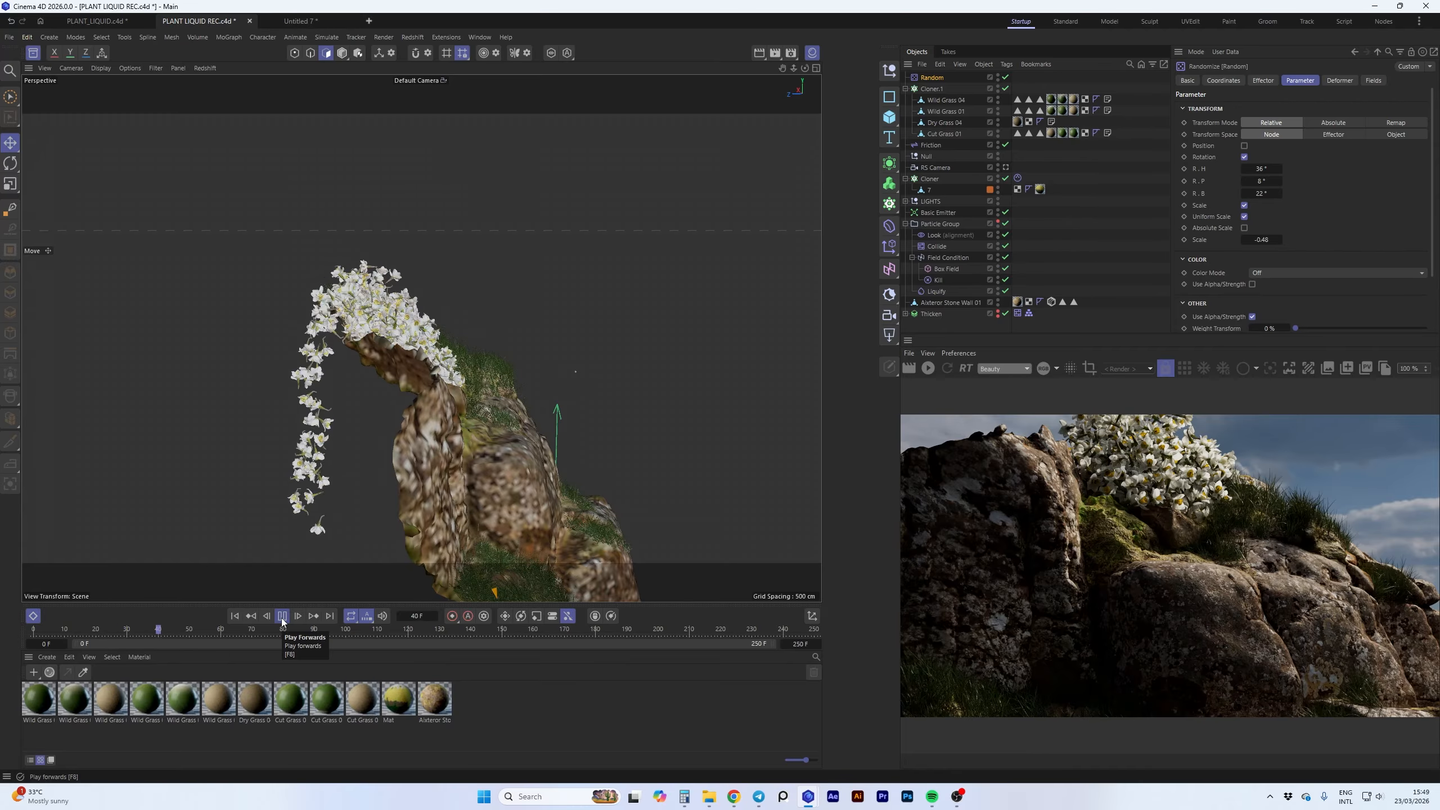
left_click(282, 616)
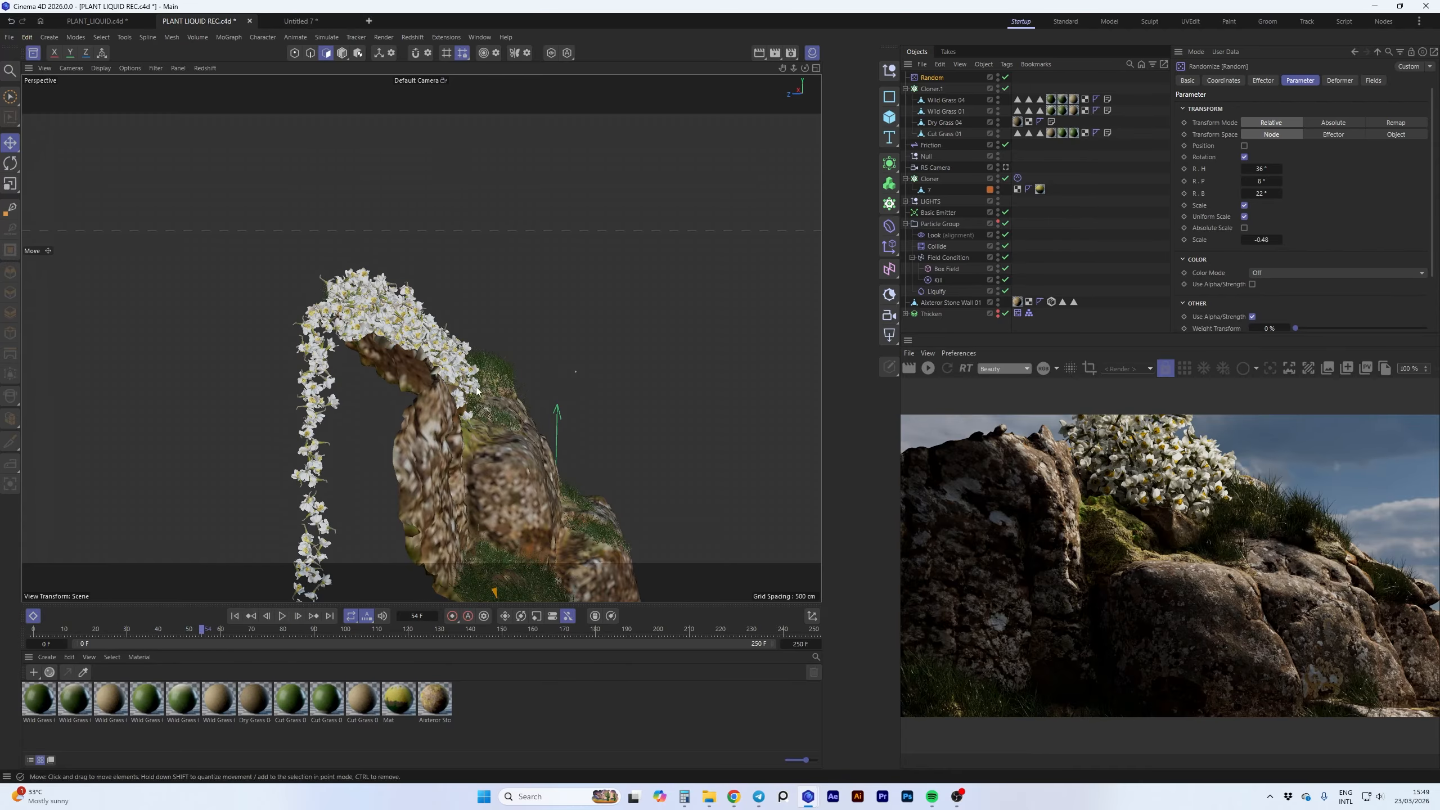
left_click(234, 616)
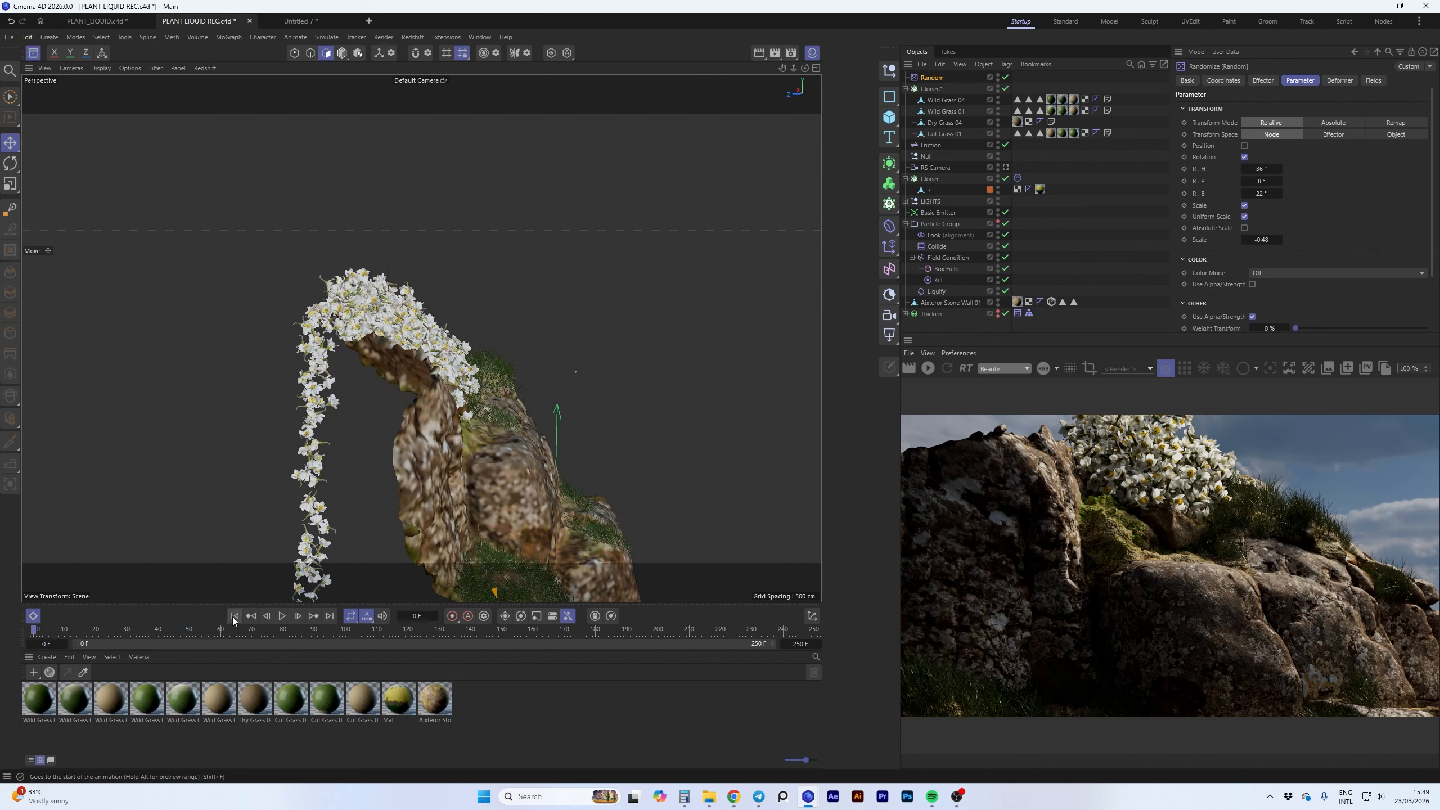
- Add a cube and give it a Bullet Collider Body tag
left_click(889, 117)
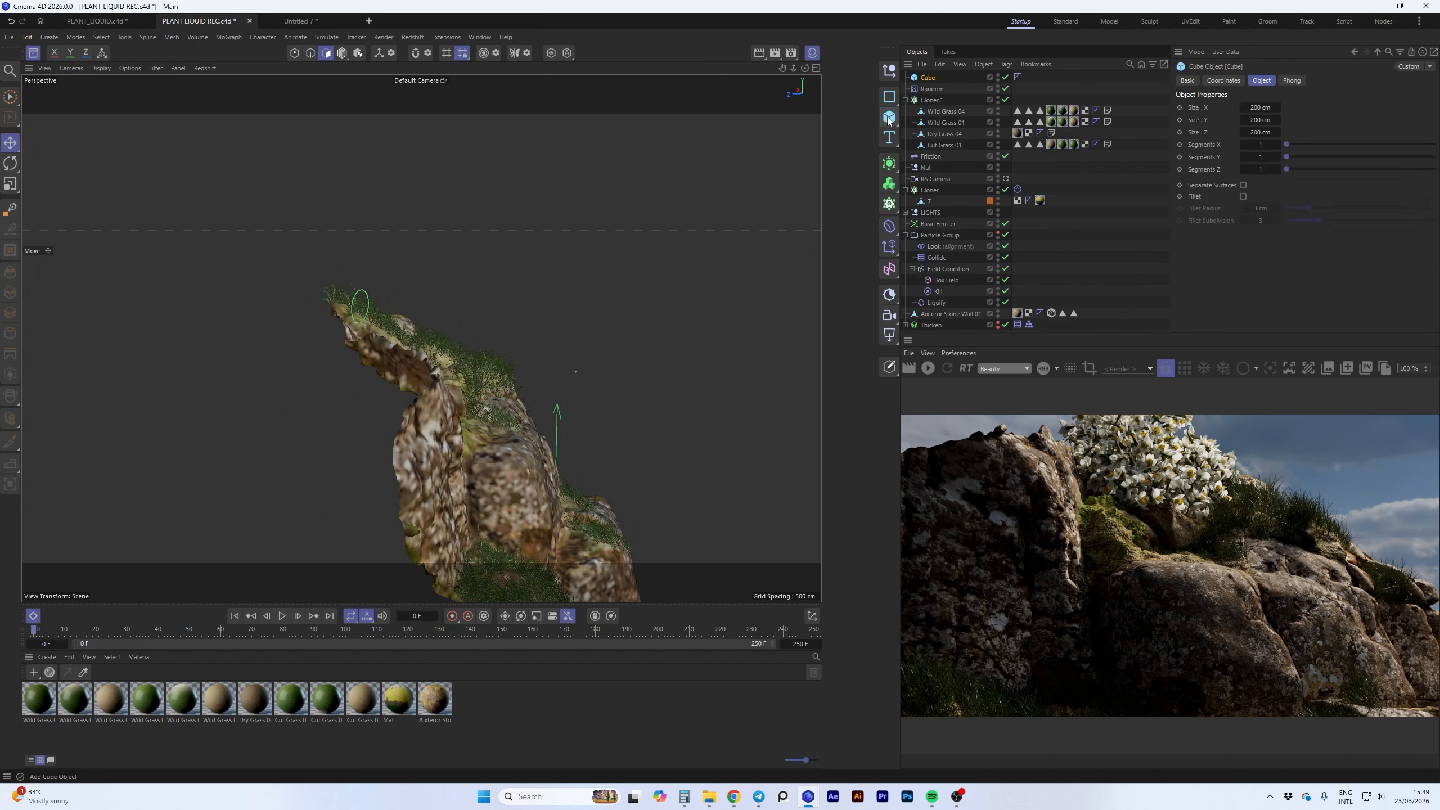
right_click(930, 78)
mouse_move(1055, 245)
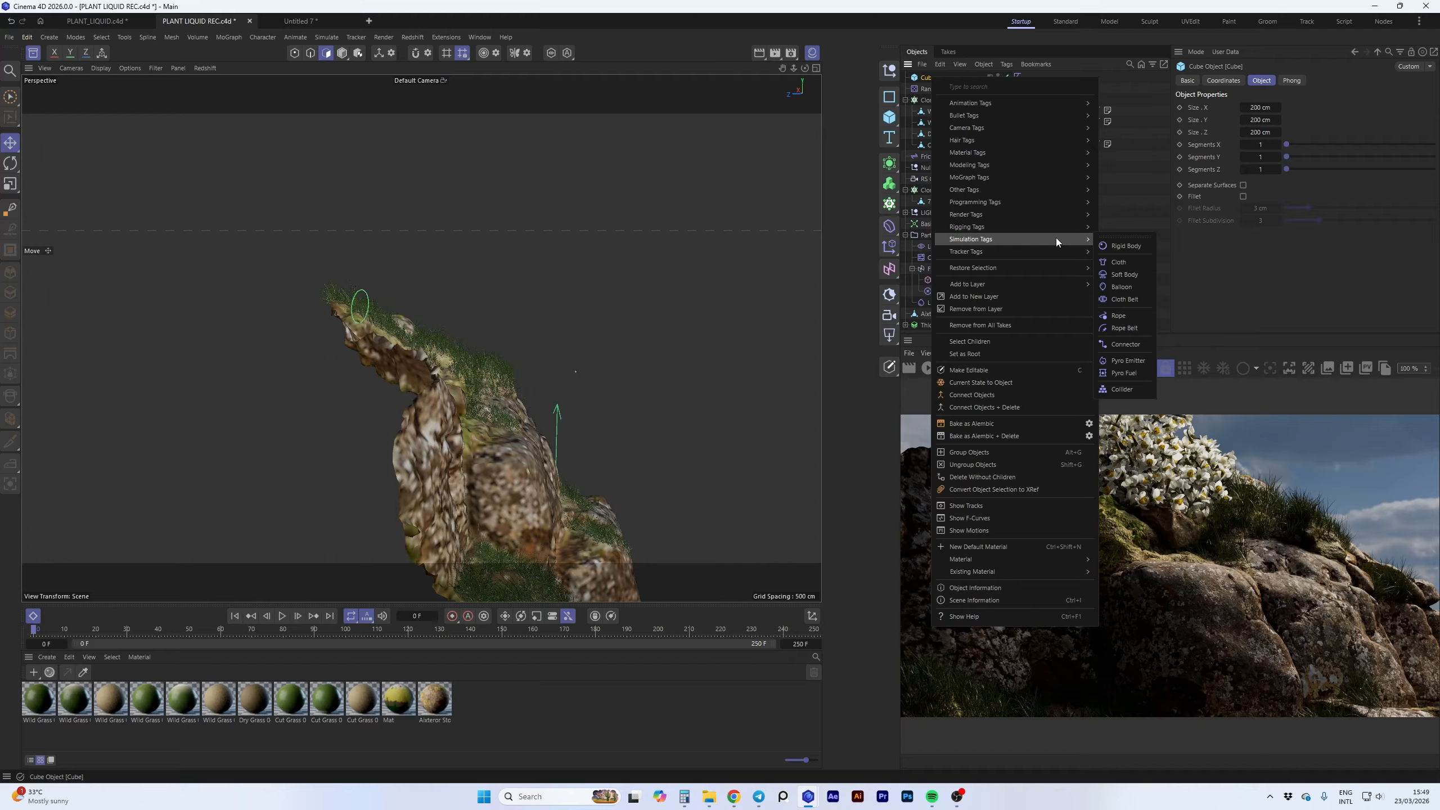
mouse_move(1045, 116)
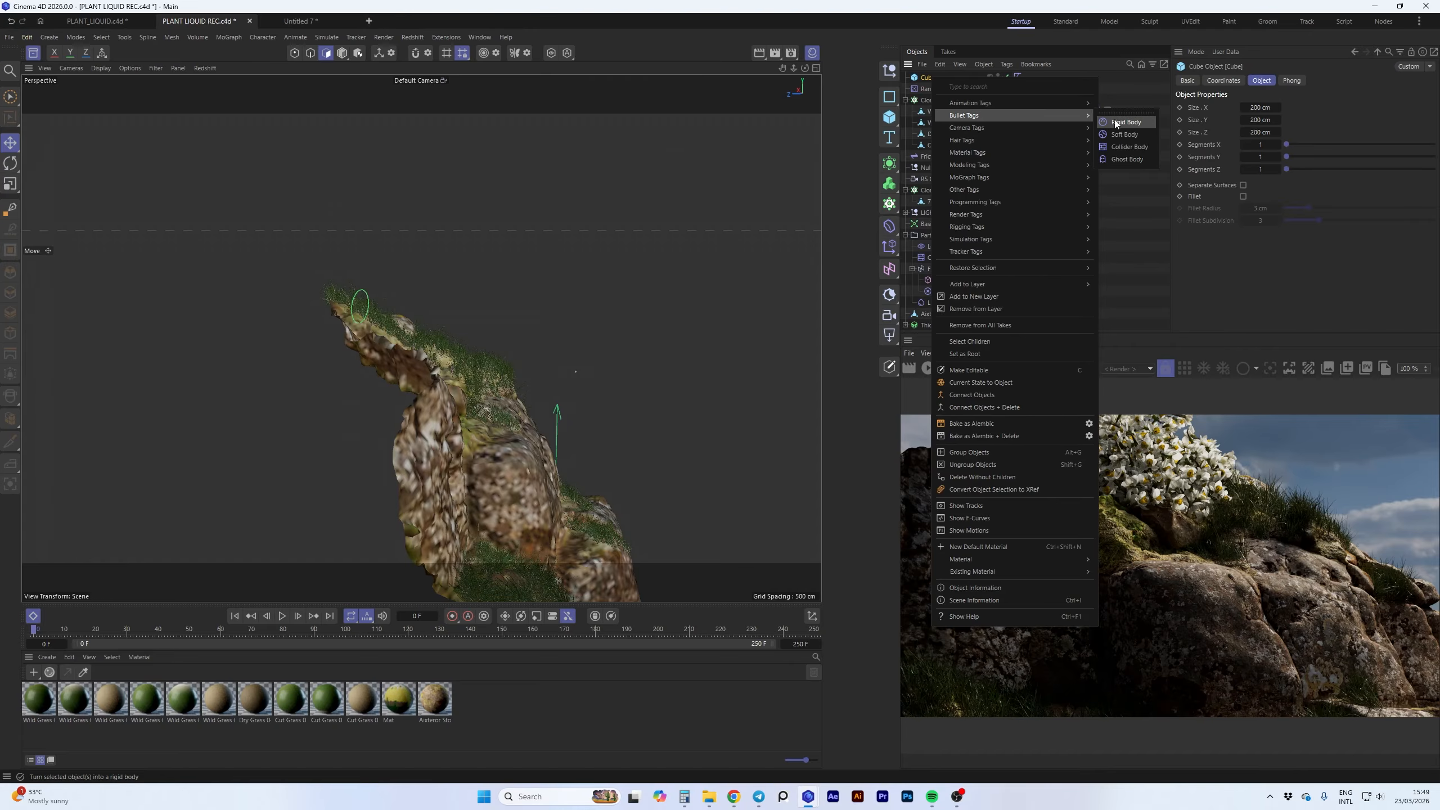
left_click(1124, 149)
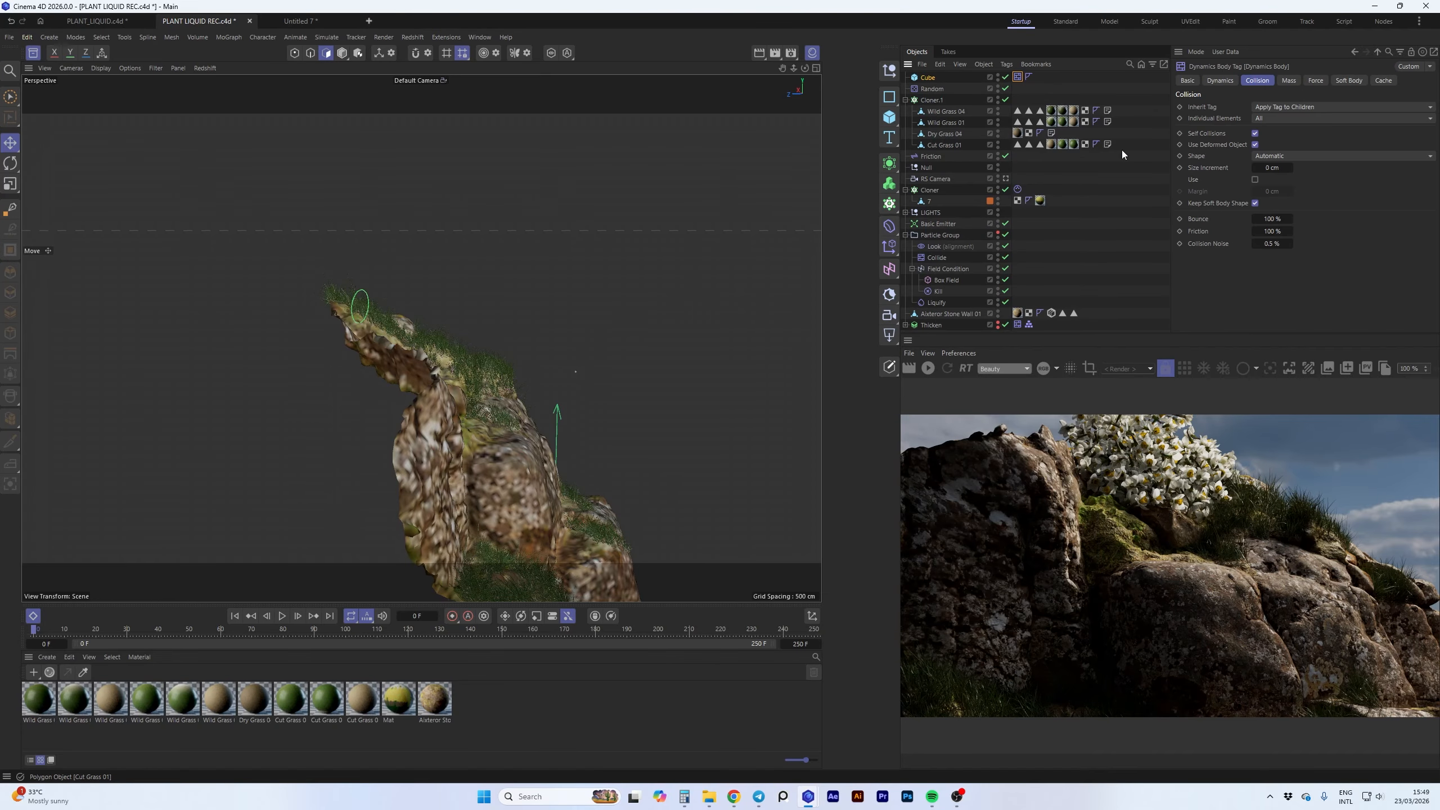
- Move the cube up and back so it stands as a wall just behind the rock's upper edge
left_click(927, 79)
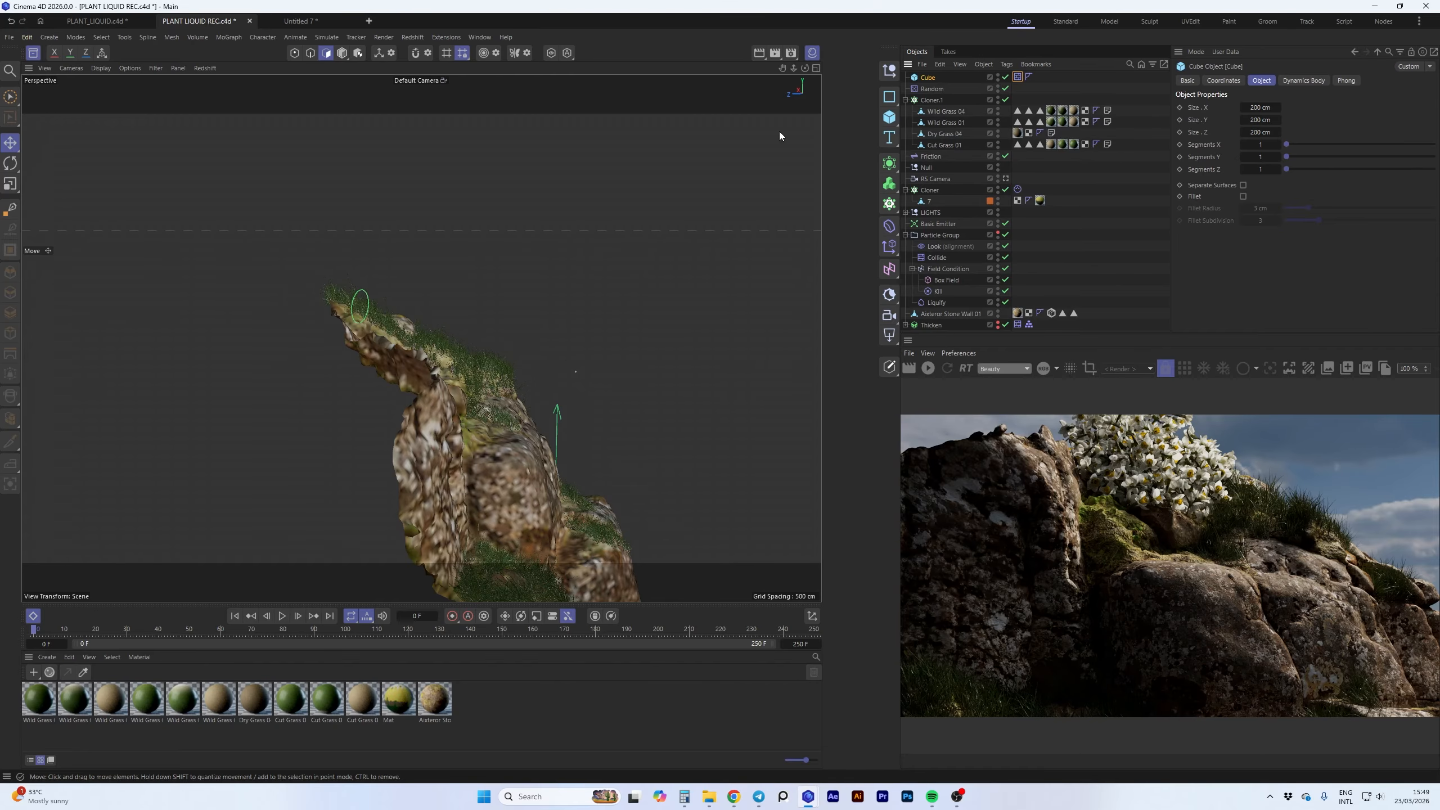
left_click(816, 68)
scroll(238, 478, "down", 1)
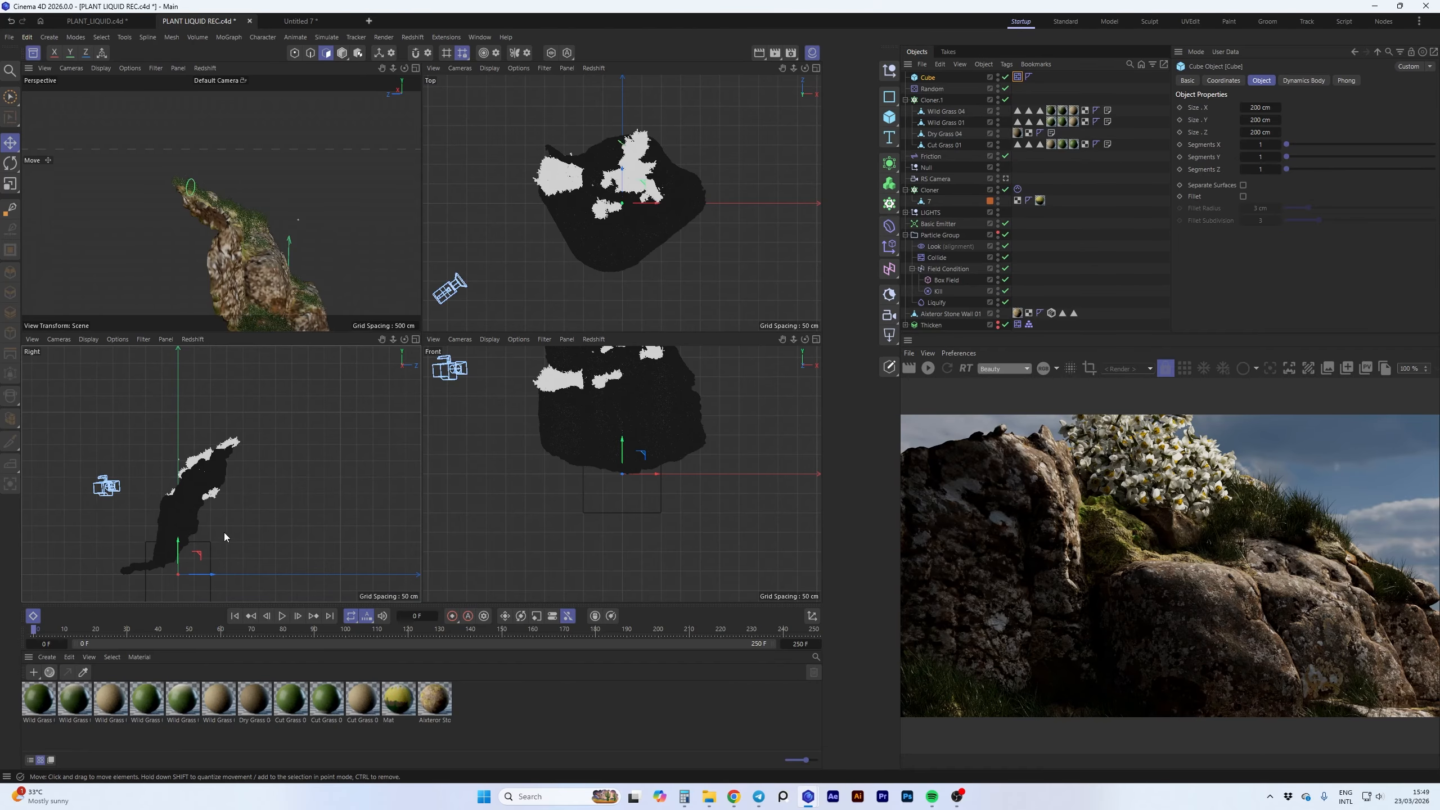
key("e")
left_click_drag(195, 549, 285, 420)
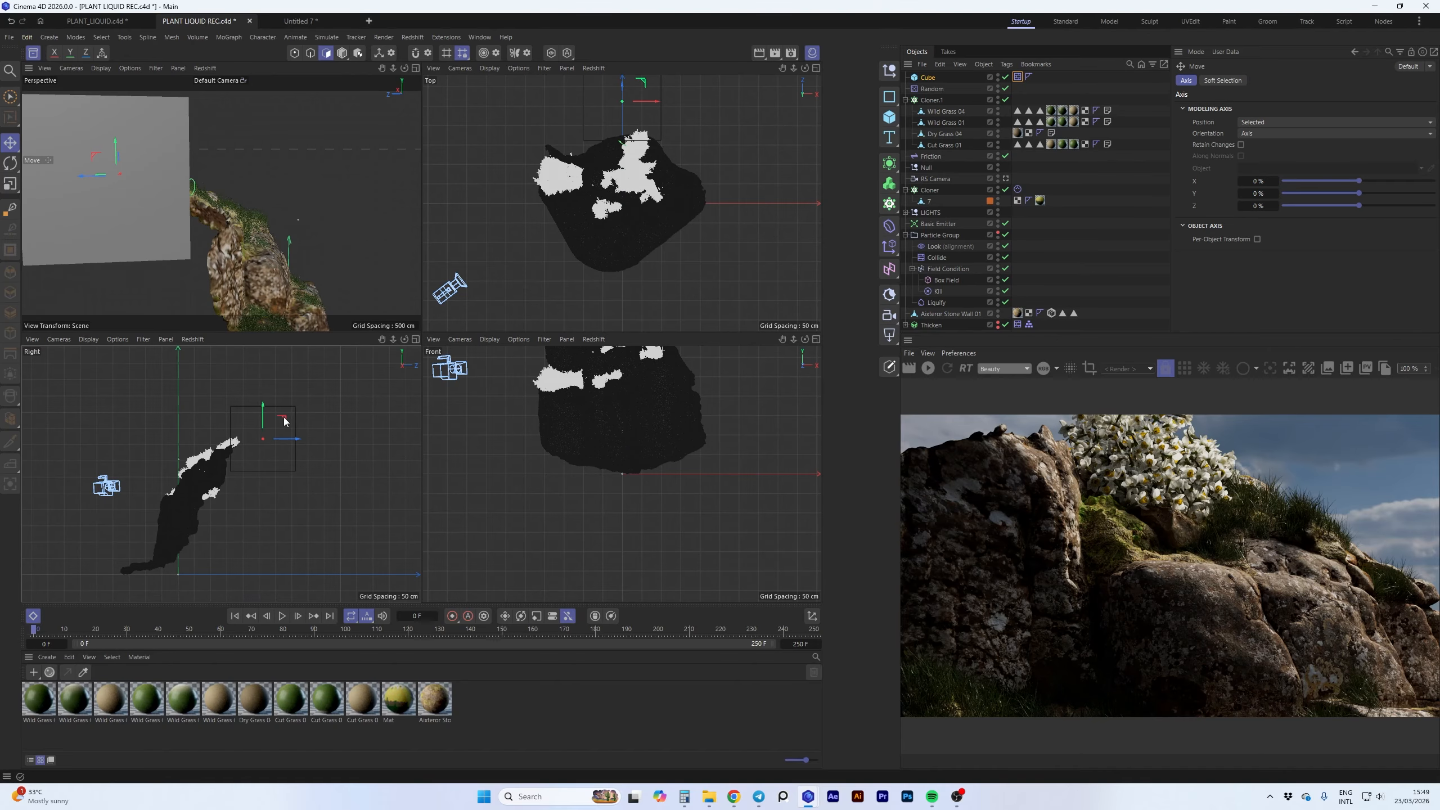
left_click(342, 53)
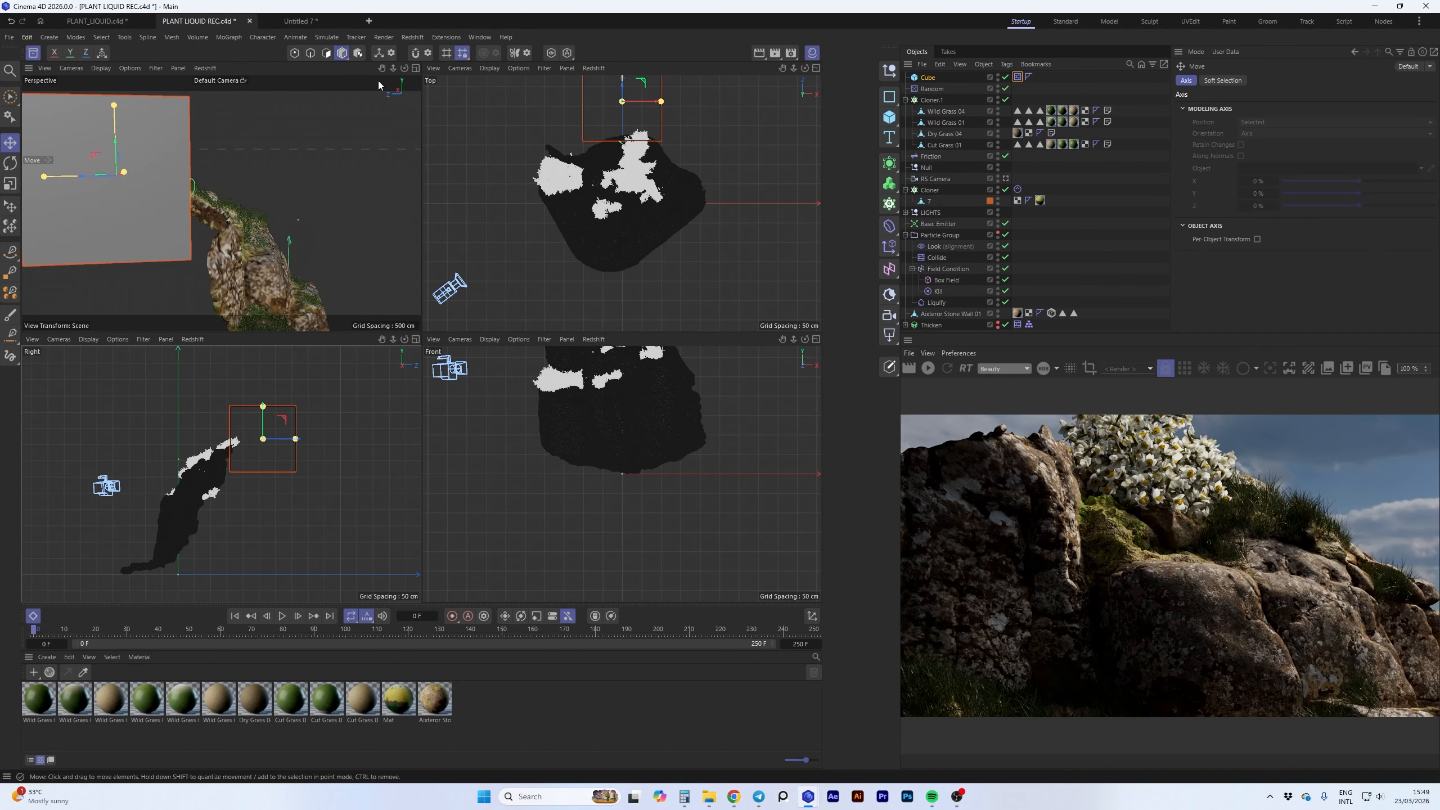
left_click(416, 68)
mouse_move(463, 252)
left_mouse_down("alt")
mouse_move(336, 297)
mouse_move(415, 191)
mouse_move(463, 179)
mouse_move(458, 230)
left_mouse_up("alt")
left_click_drag(221, 262, 202, 267)
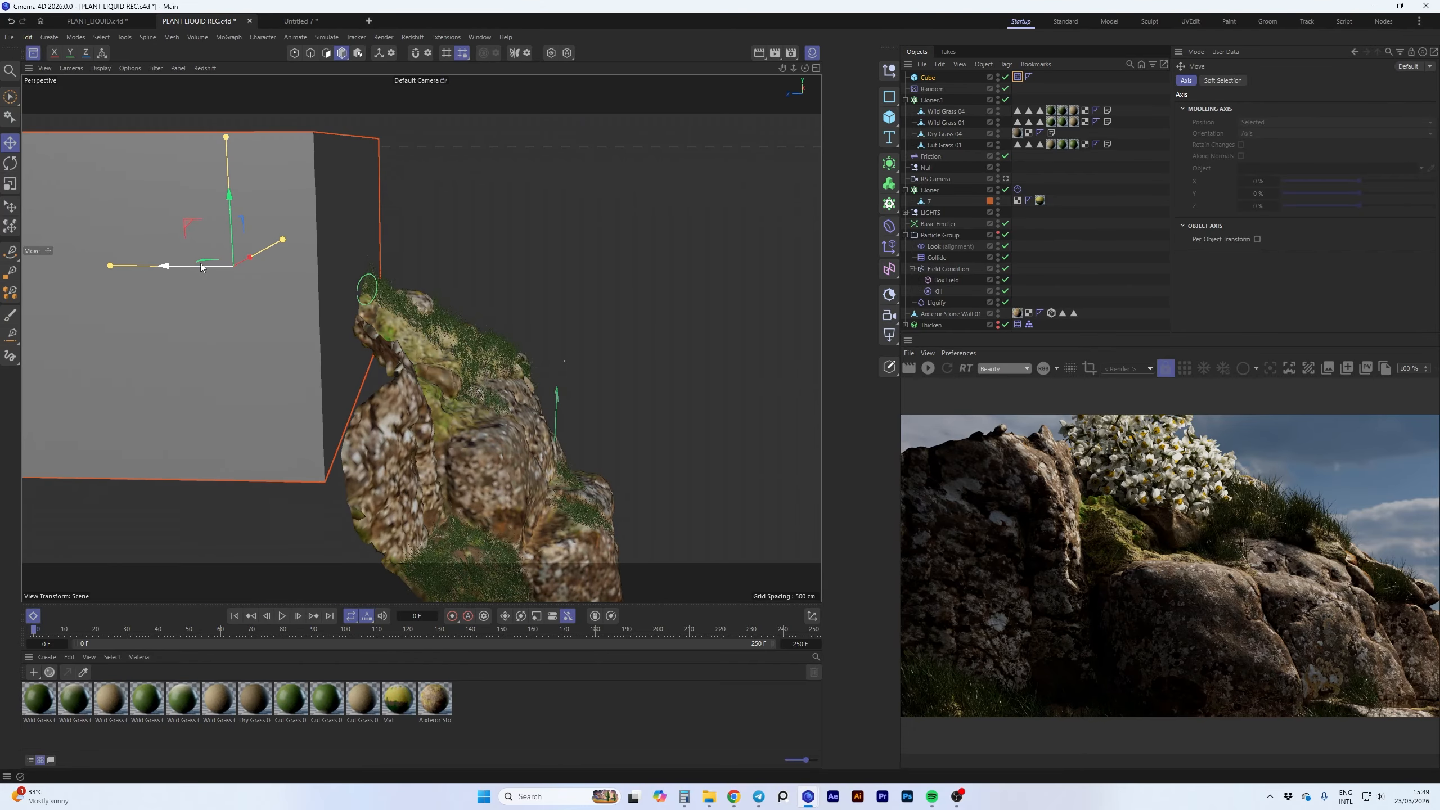
- Play the simulation to check the flowers against the cube collider, and hide the cube
left_click(283, 617)
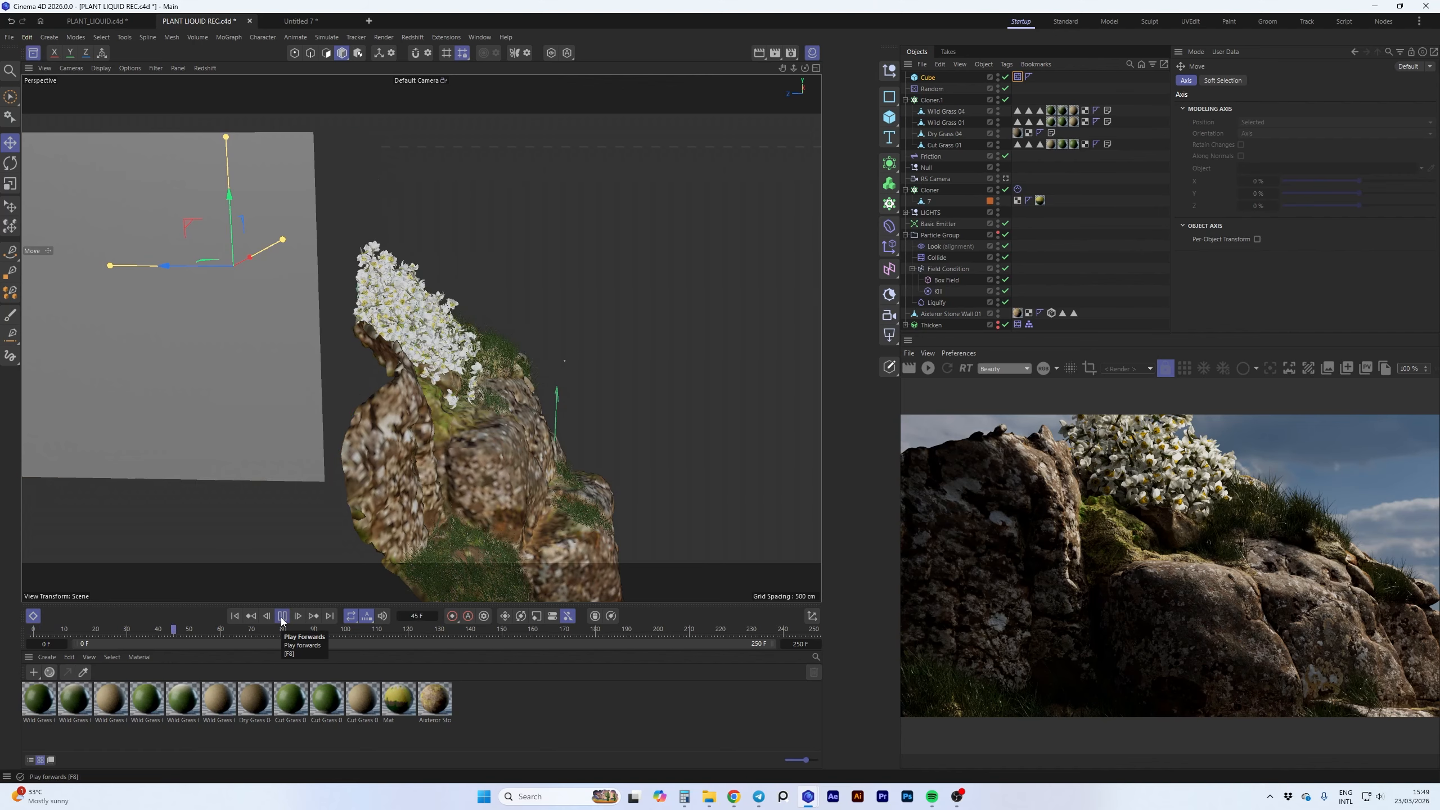
left_click(282, 617)
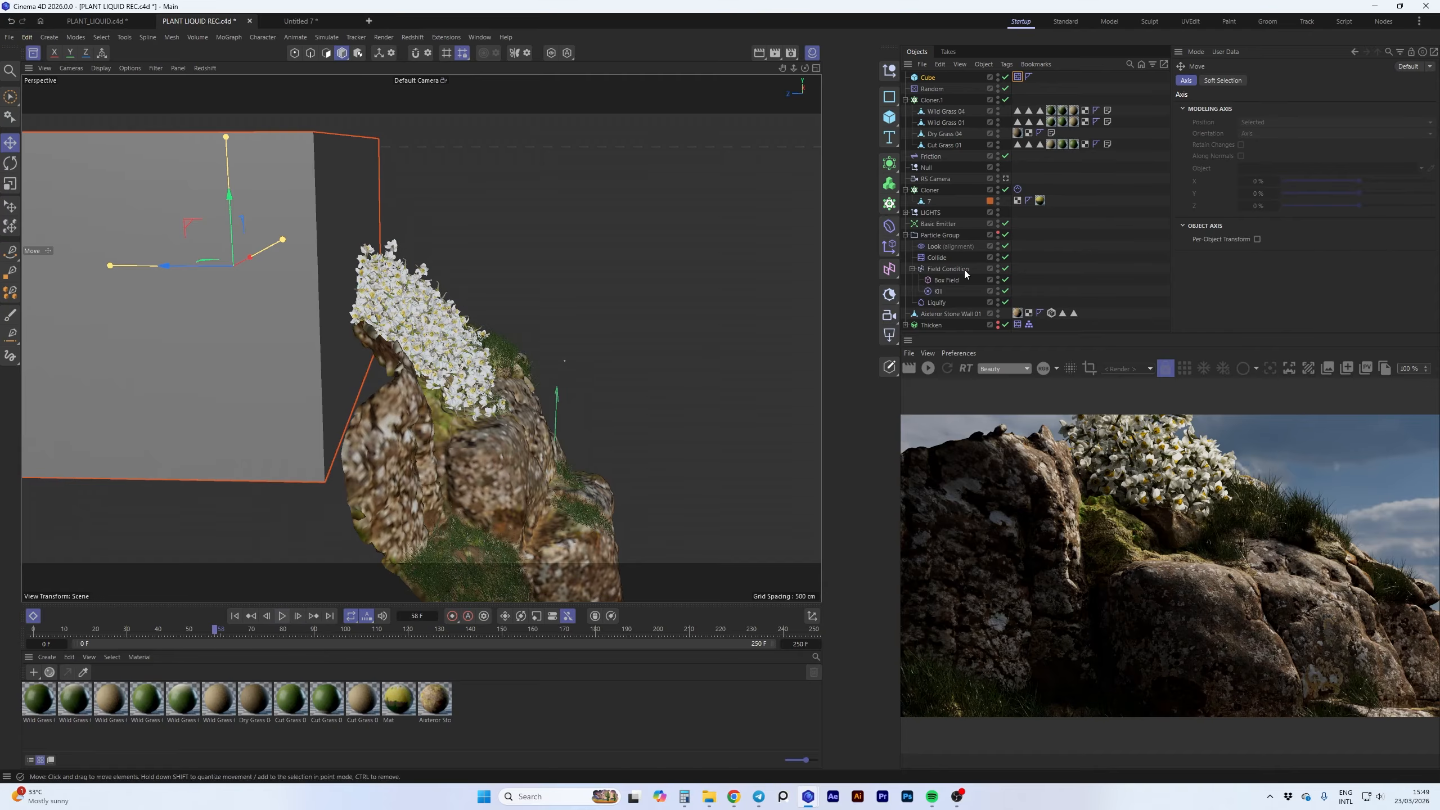
left_click(999, 77)
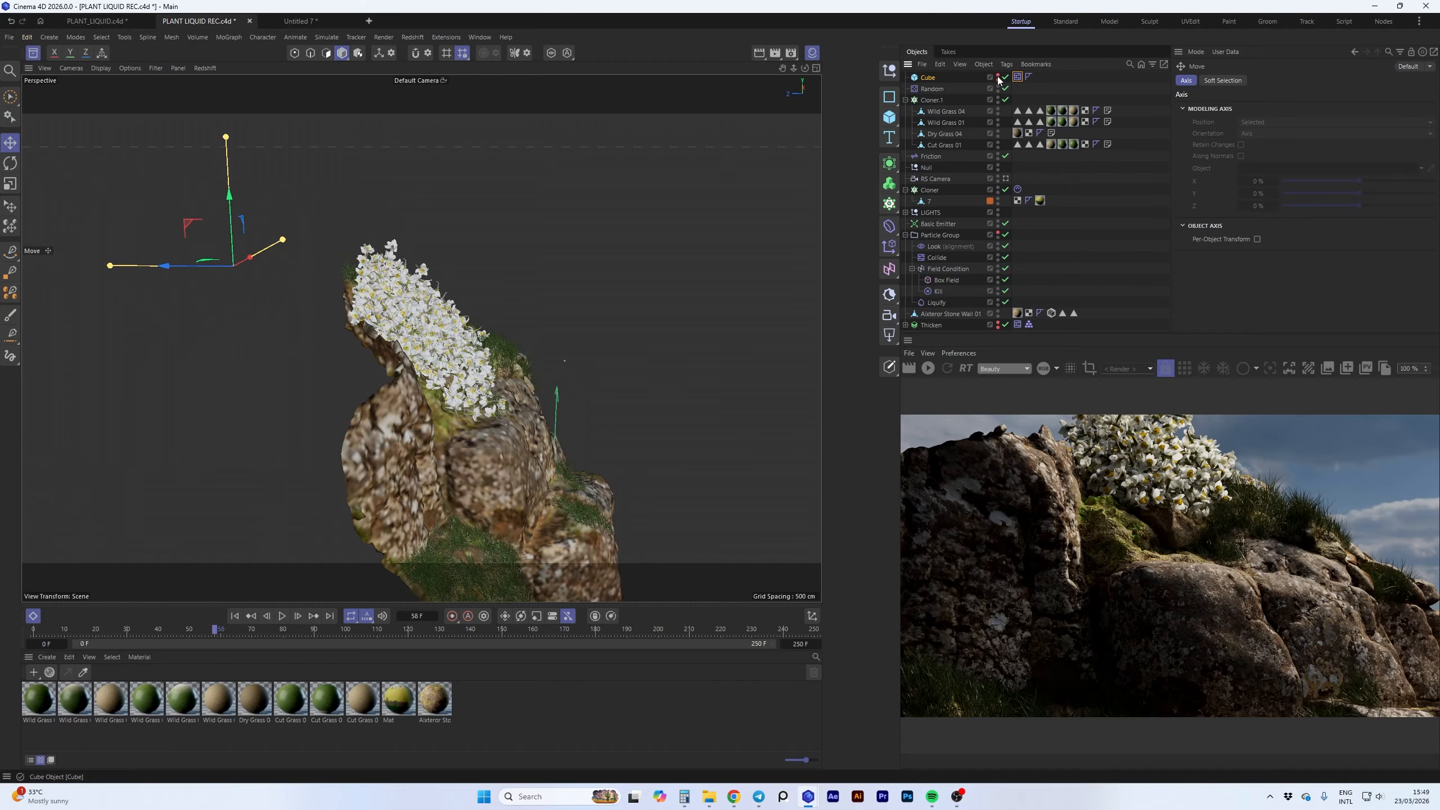
- Play the simulation to frame 104 through the RS Camera and start the live render of that frame
left_click(1006, 180)
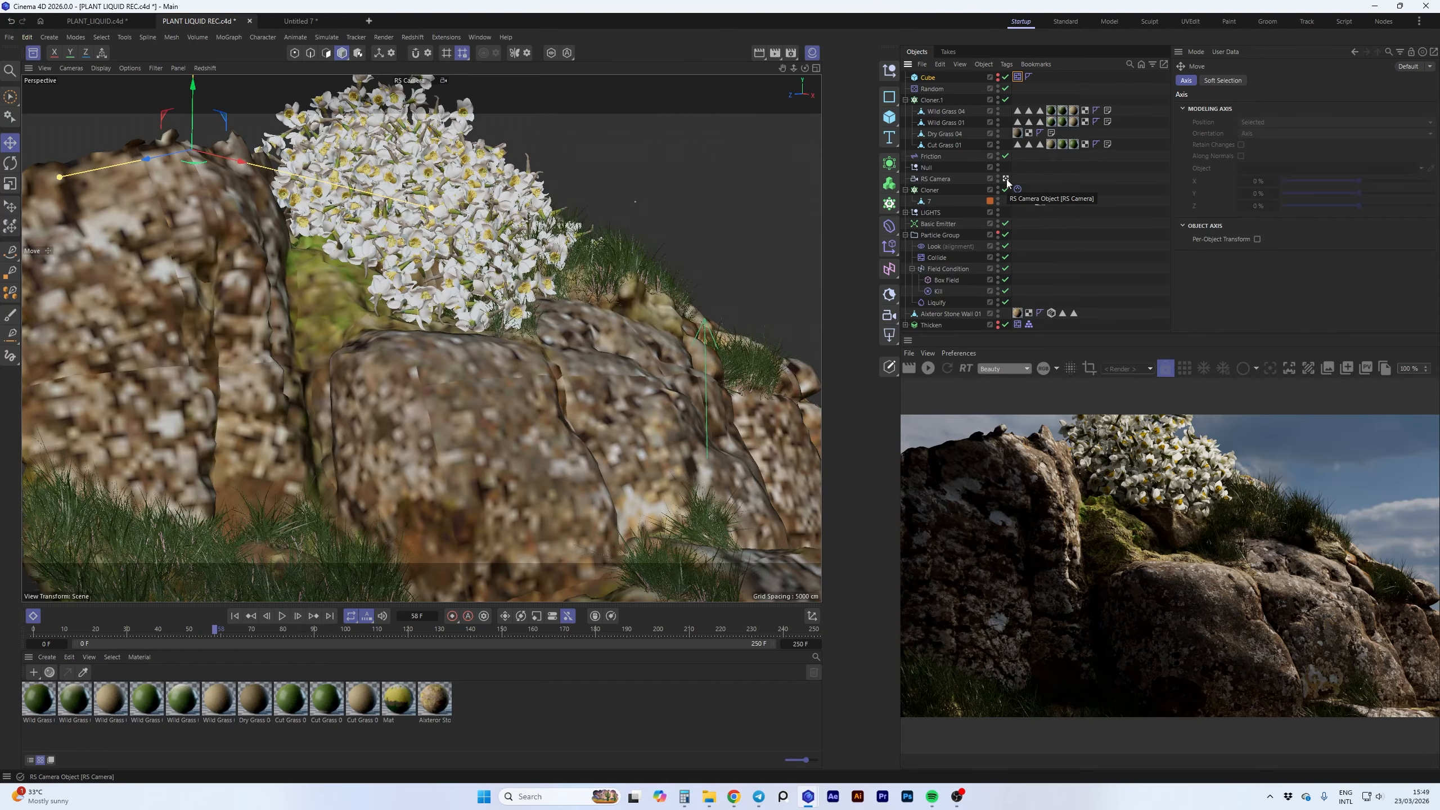
left_click(281, 616)
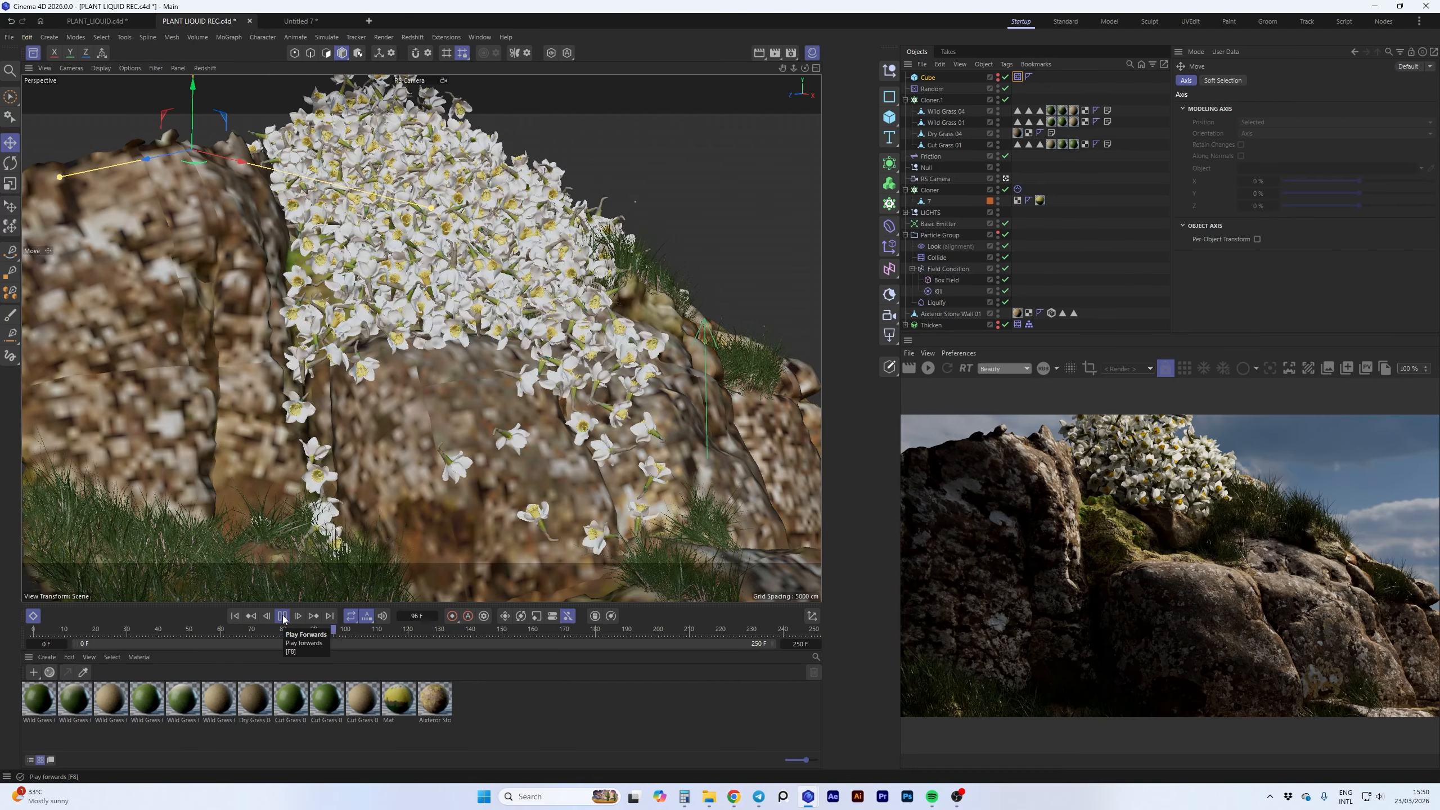
left_click(283, 616)
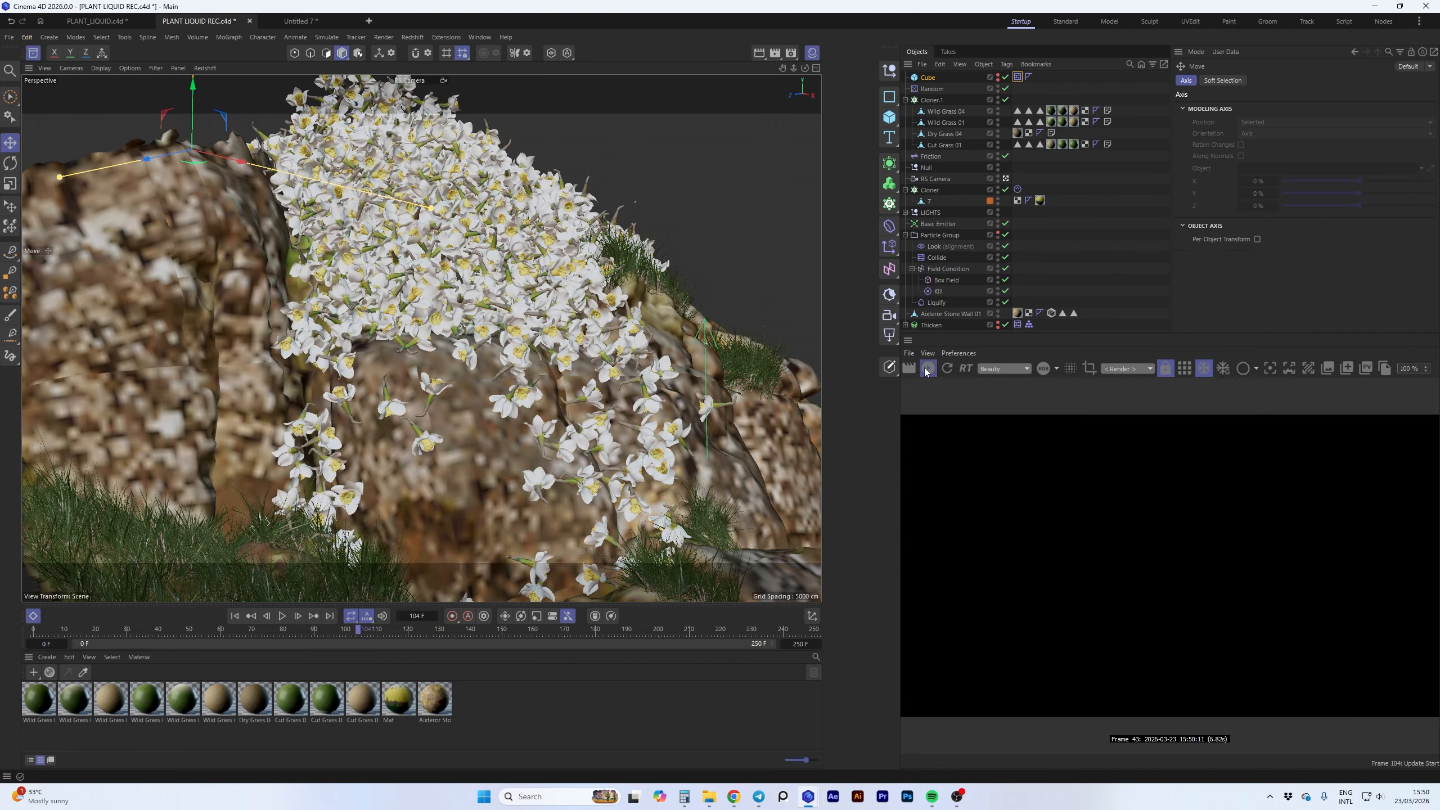
left_click(927, 368)
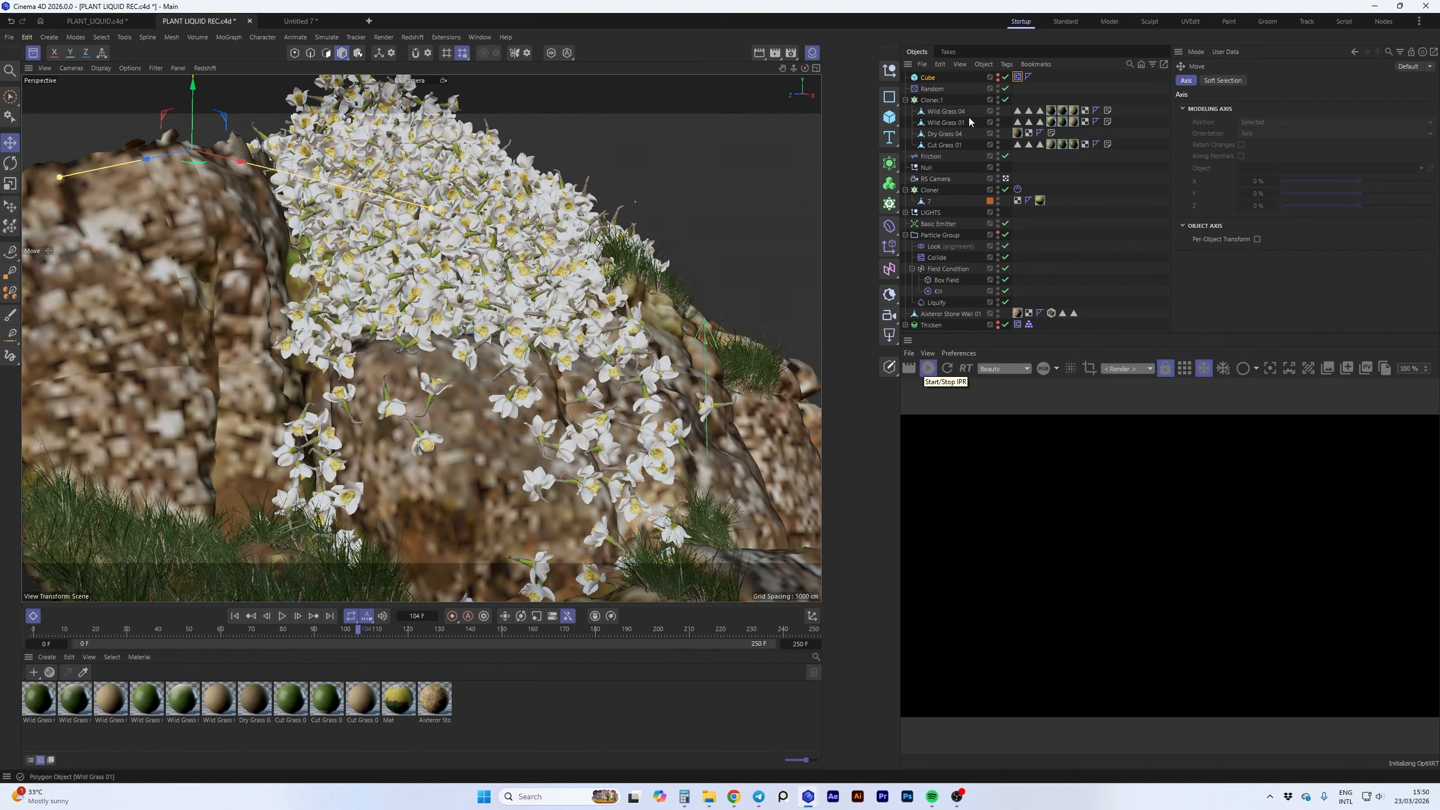
- Set the RS Camera's depth-of-field aperture to 0.3
left_click(938, 181)
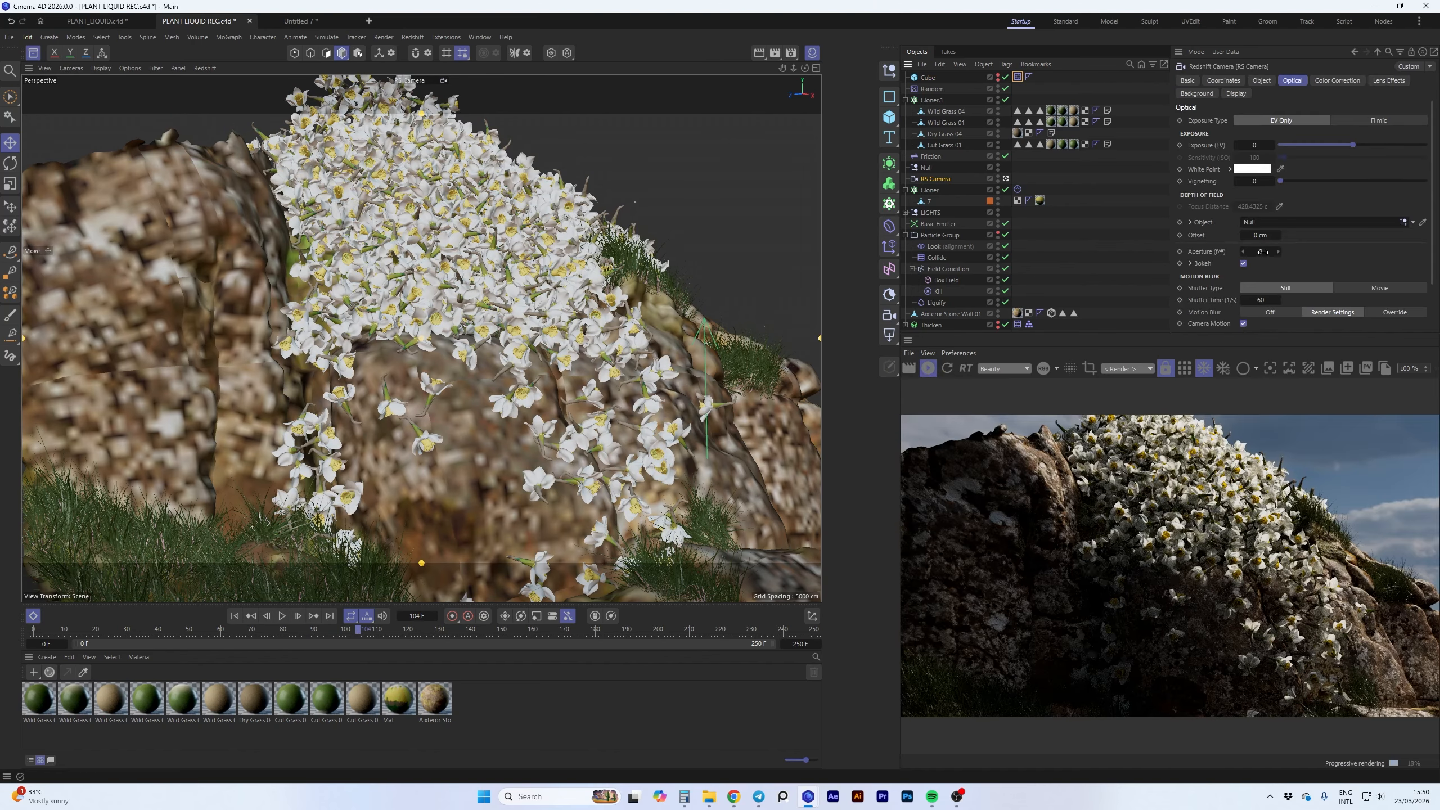
left_click(1263, 252)
type("2")
key("Return")
type("0.3")
key("Return")
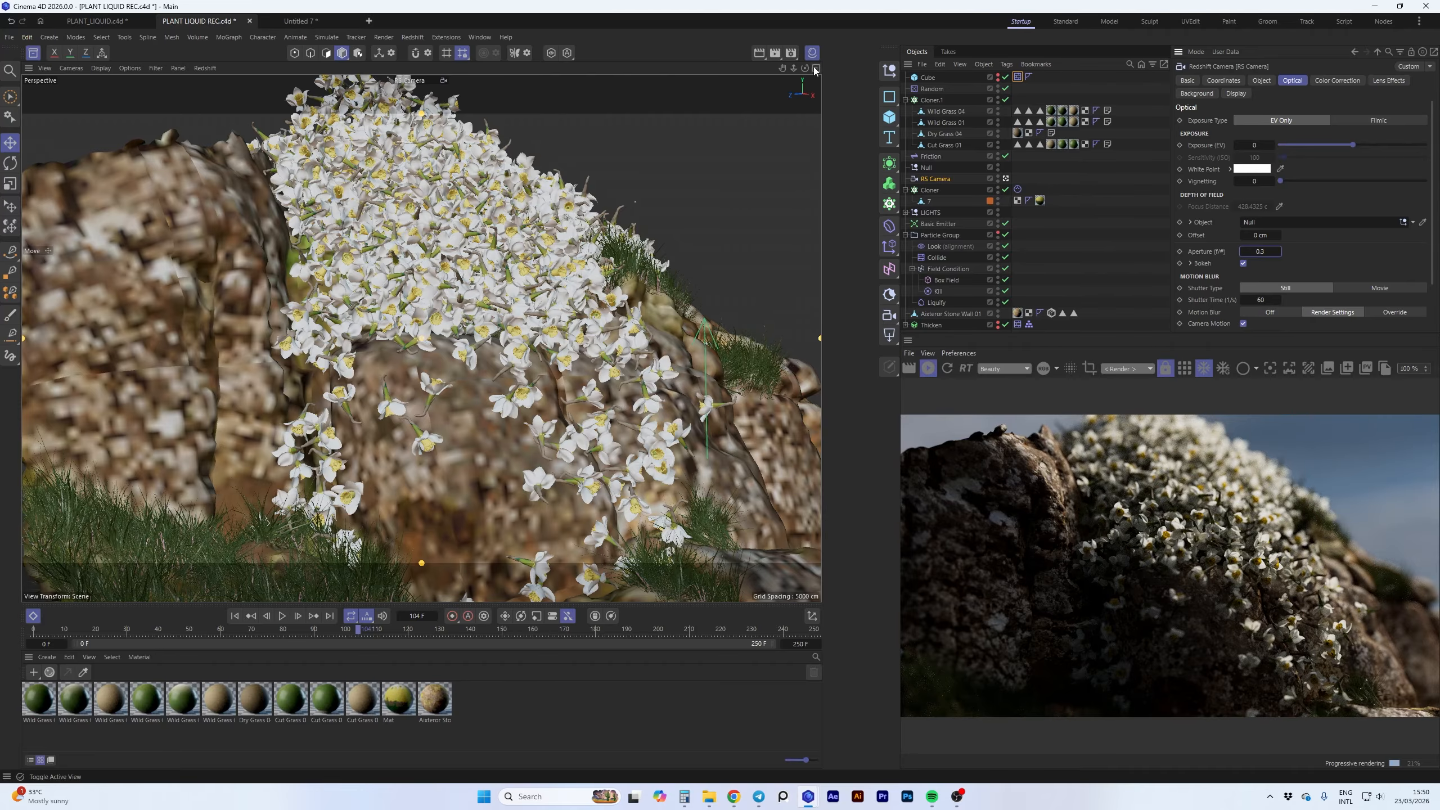
- Move the area light in the LIGHTS group slightly toward the camera in the top view
middle_click(733, 276)
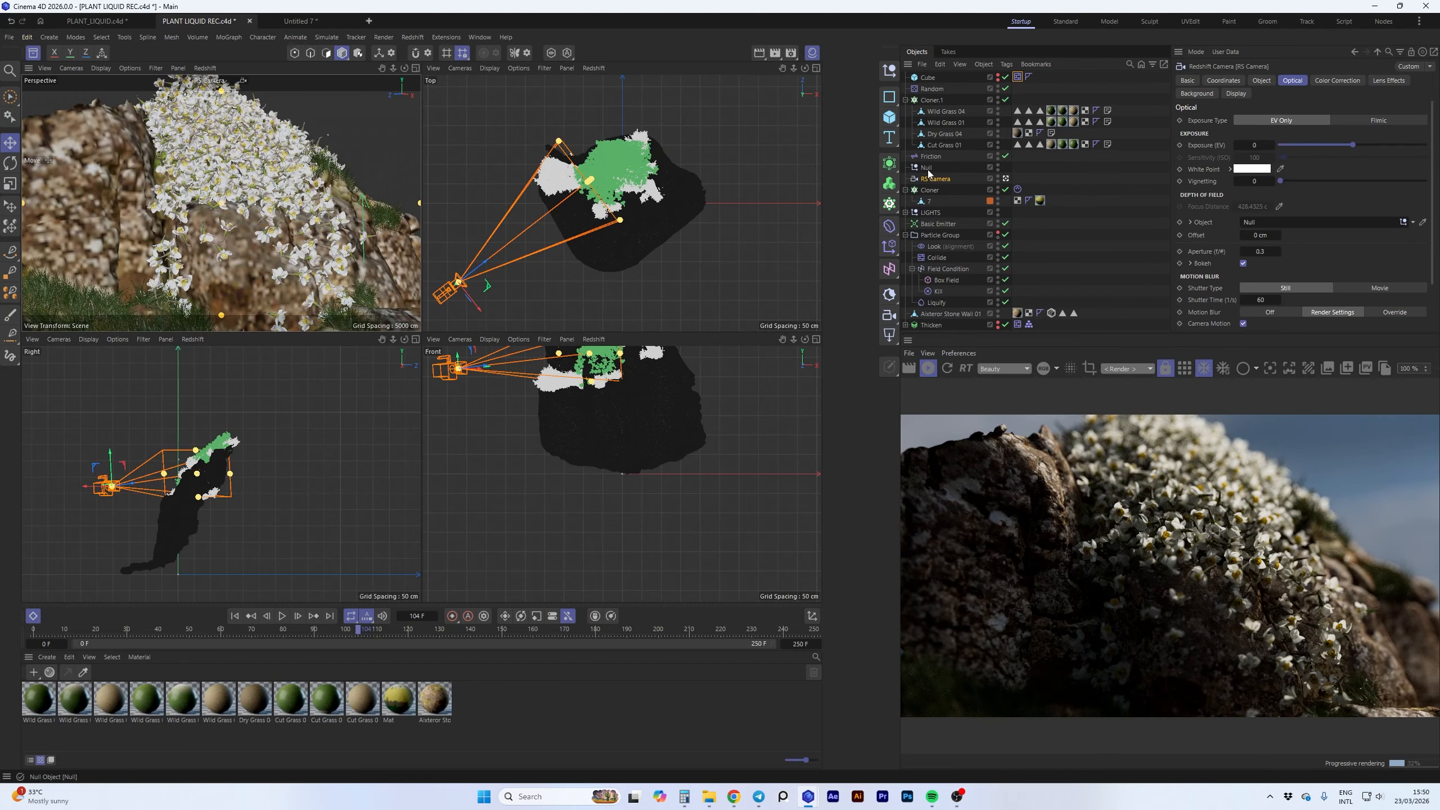
left_click(906, 212)
left_click(941, 224)
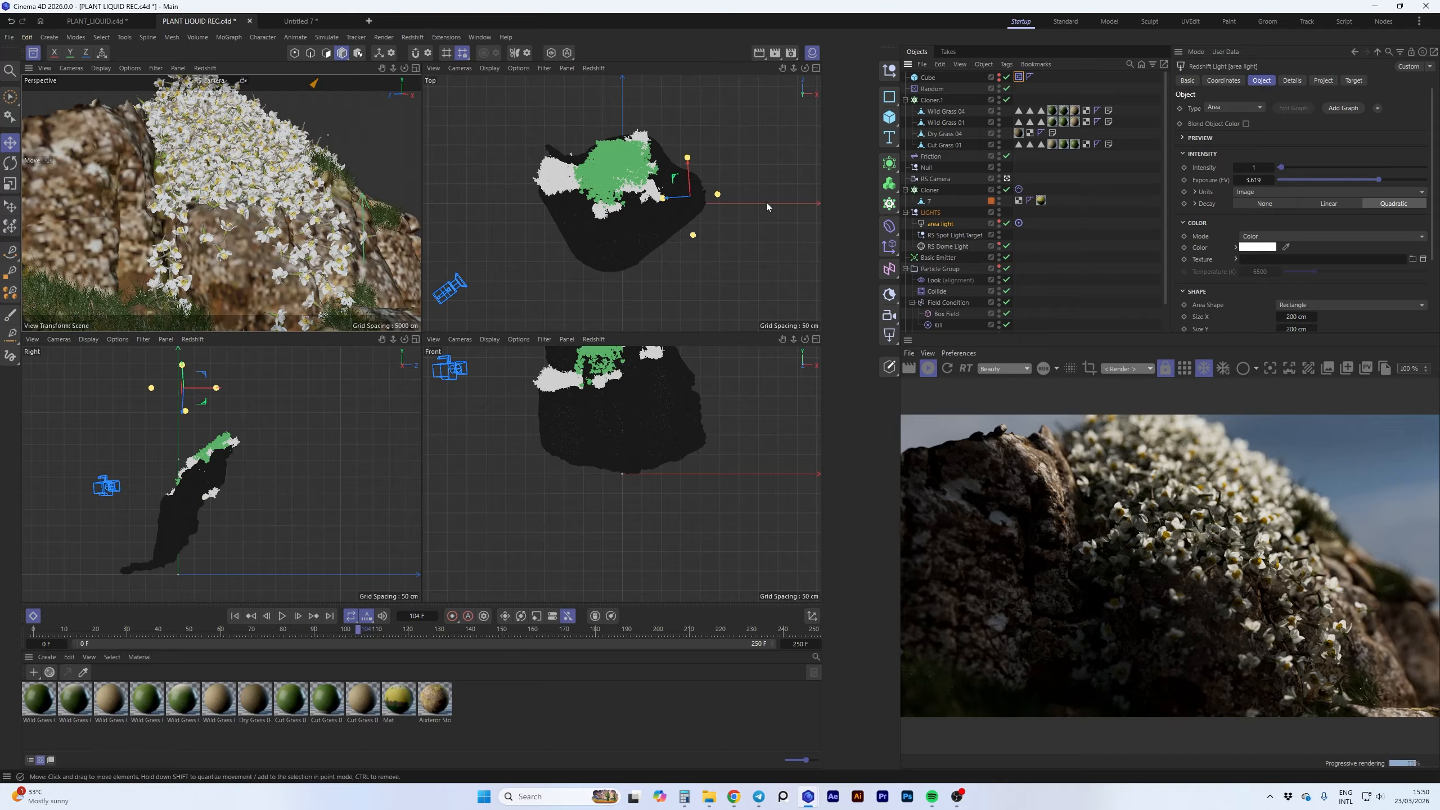
mouse_move(763, 203)
left_mouse_down()
mouse_move(725, 239)
mouse_move(629, 240)
mouse_move(757, 231)
left_mouse_up()
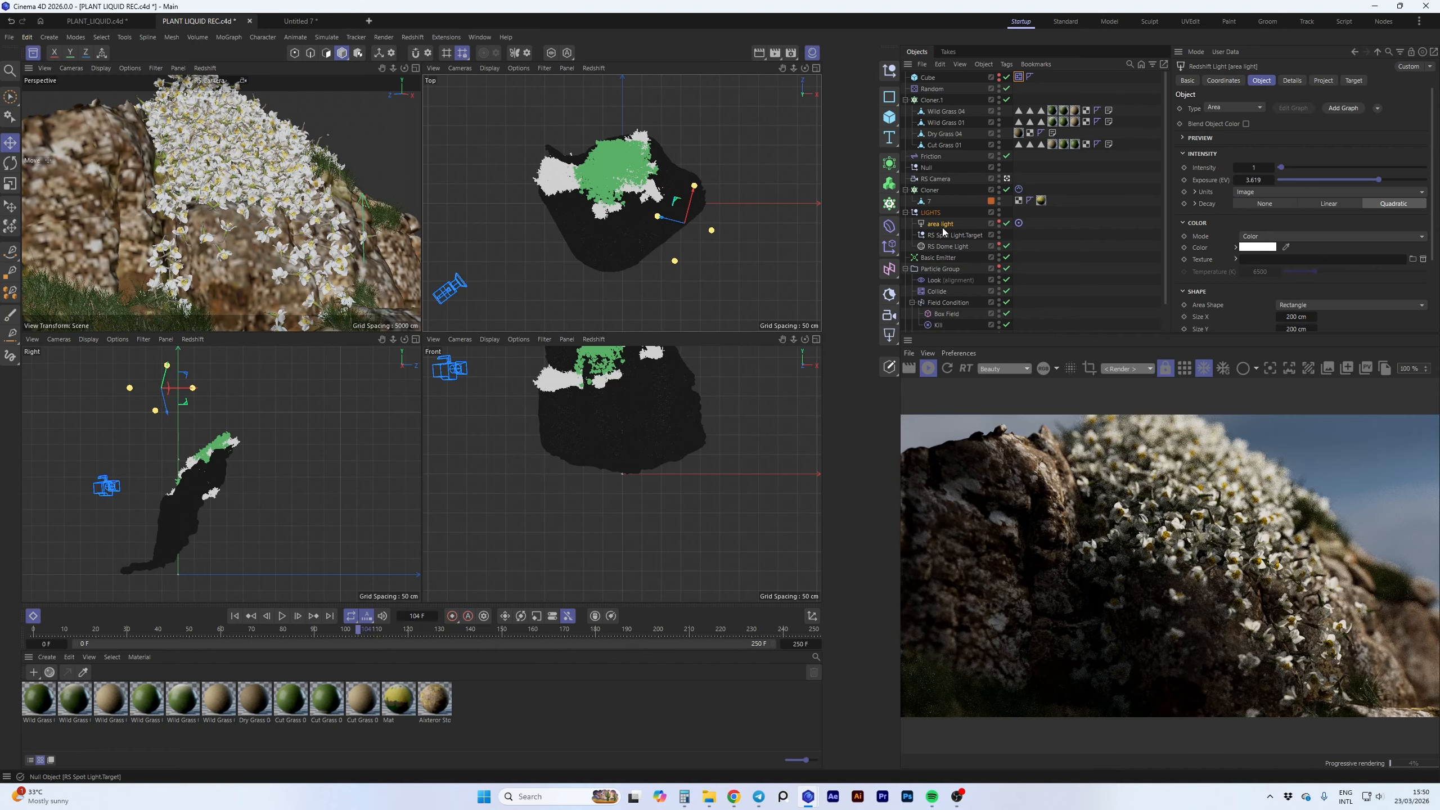
- Duplicate the area light, move the copy across to the camera's side of the rock, and lower its exposure to 0.739
left_click_drag(942, 224, 945, 232, "ctrl")
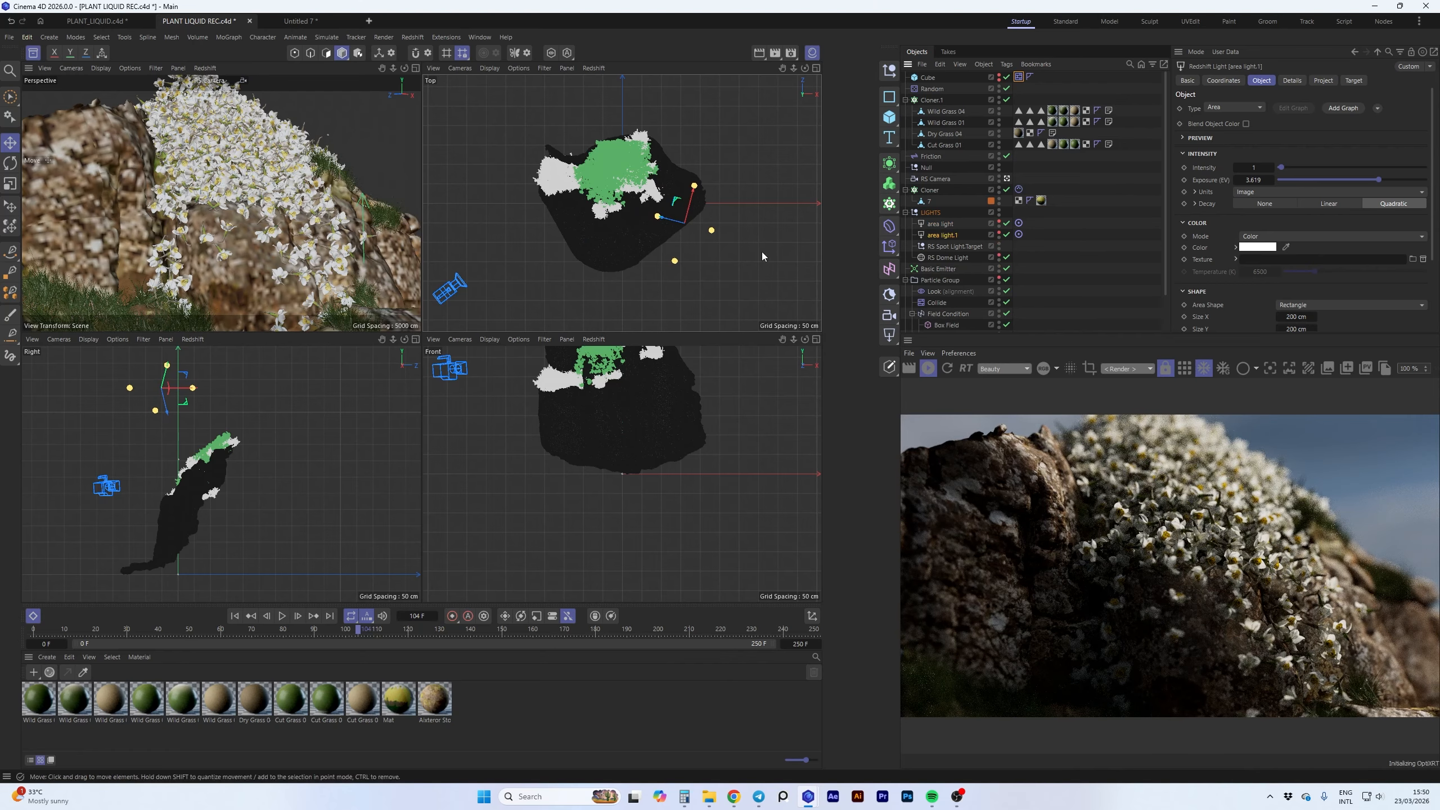
left_click_drag(763, 255, 605, 265)
left_click_drag(1378, 181, 1359, 181)
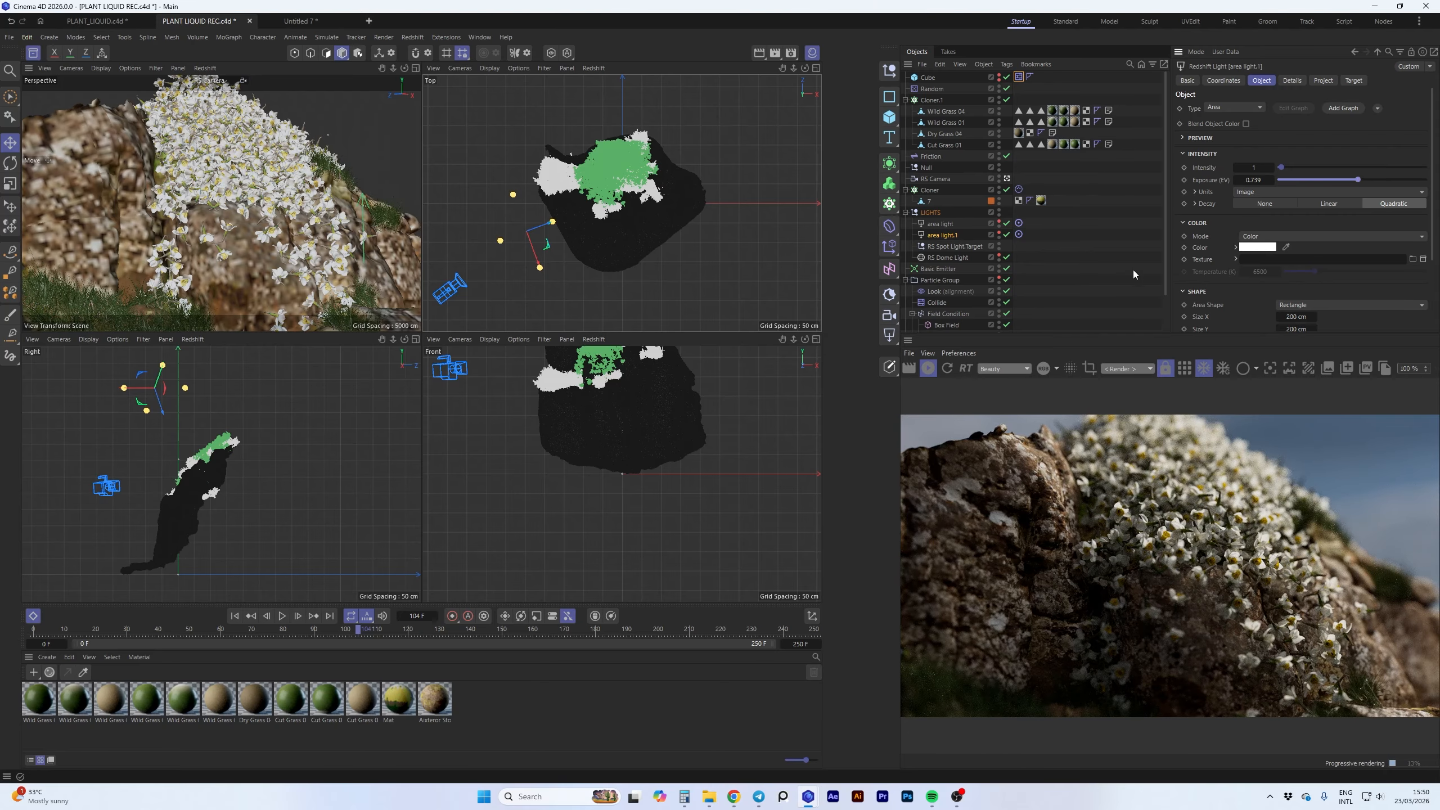
left_click(928, 368)
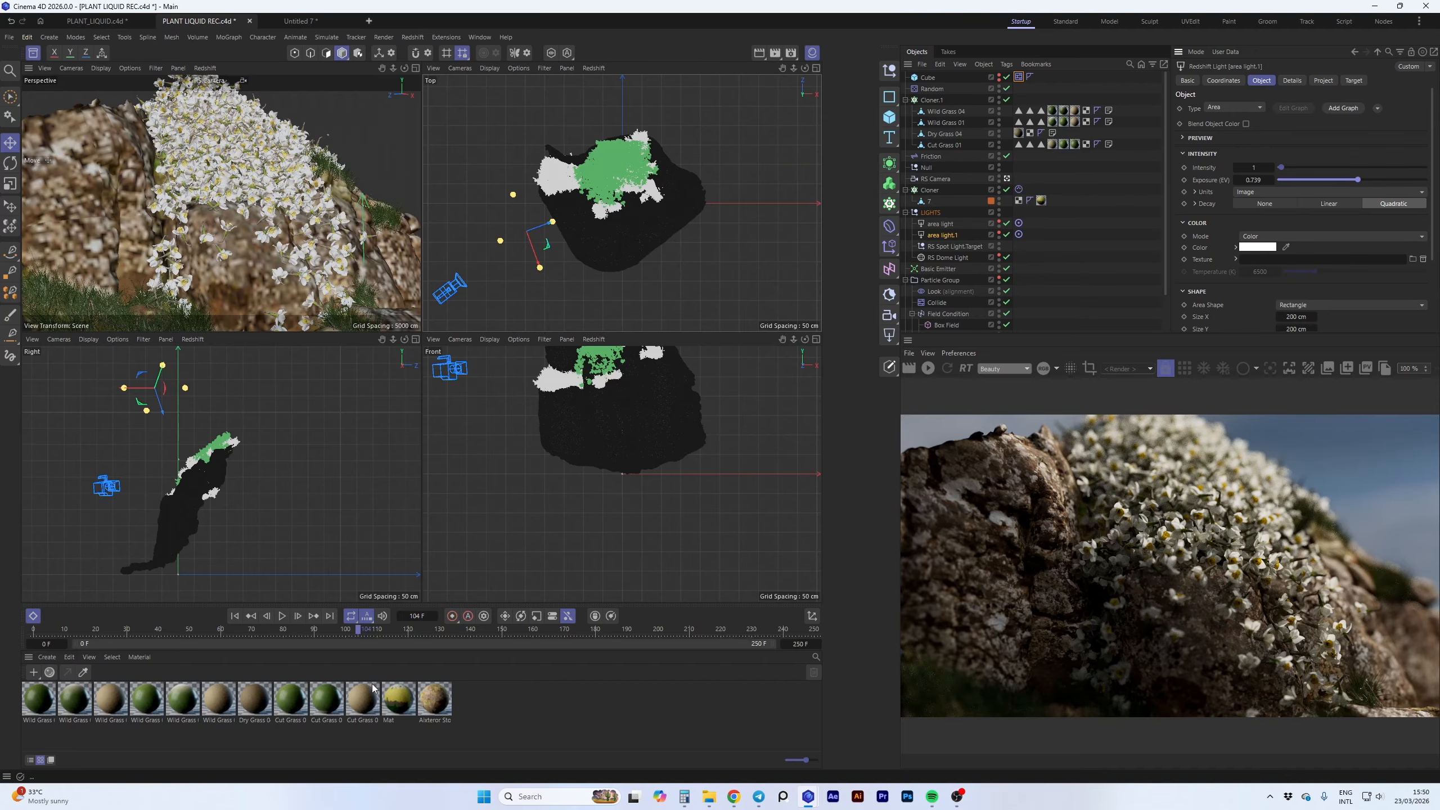
- Open the Mat material in an enlarged Node Editor and inspect its Daffodils_White_And_Yellow_Diffuse texture node
double_click(398, 699)
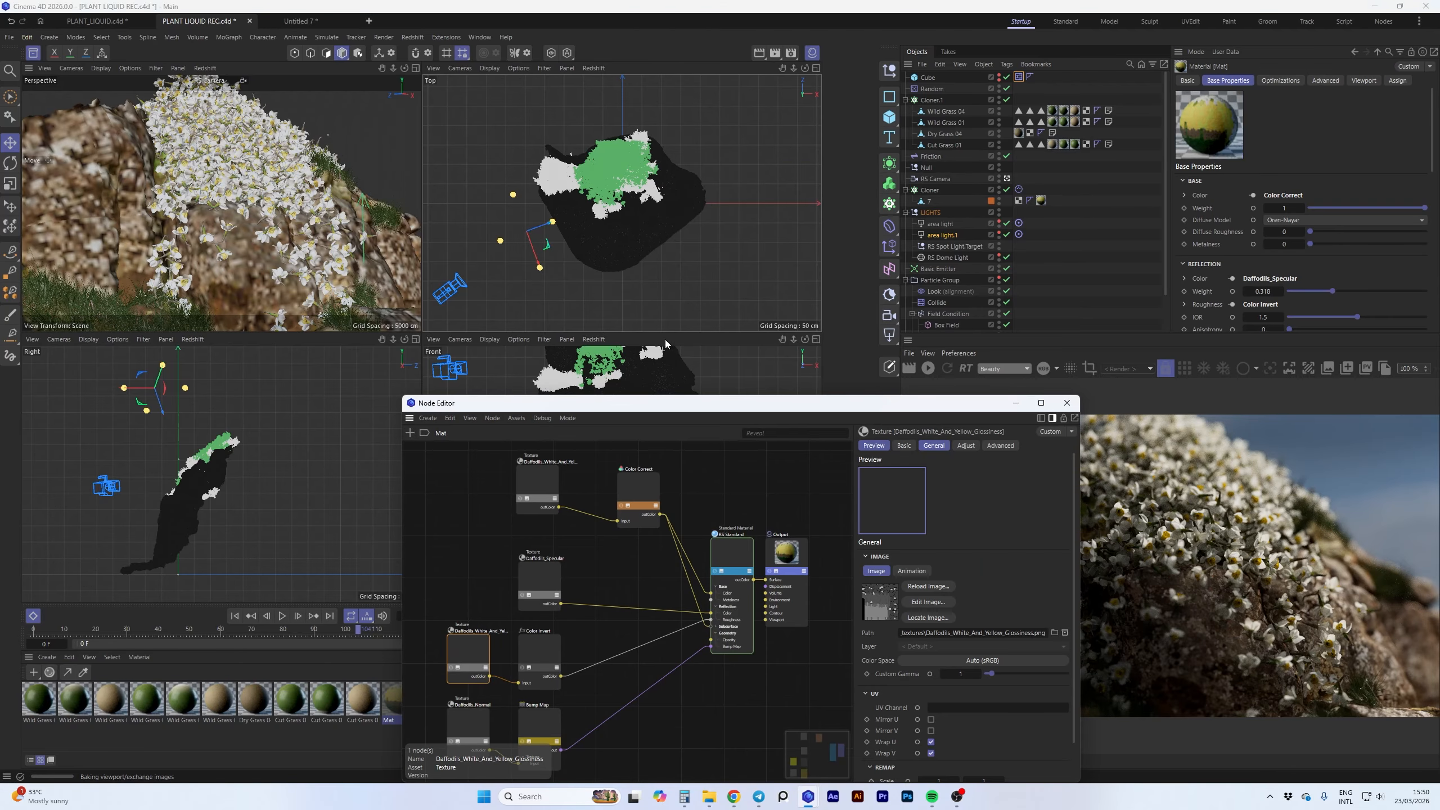
left_click_drag(663, 406, 411, 153)
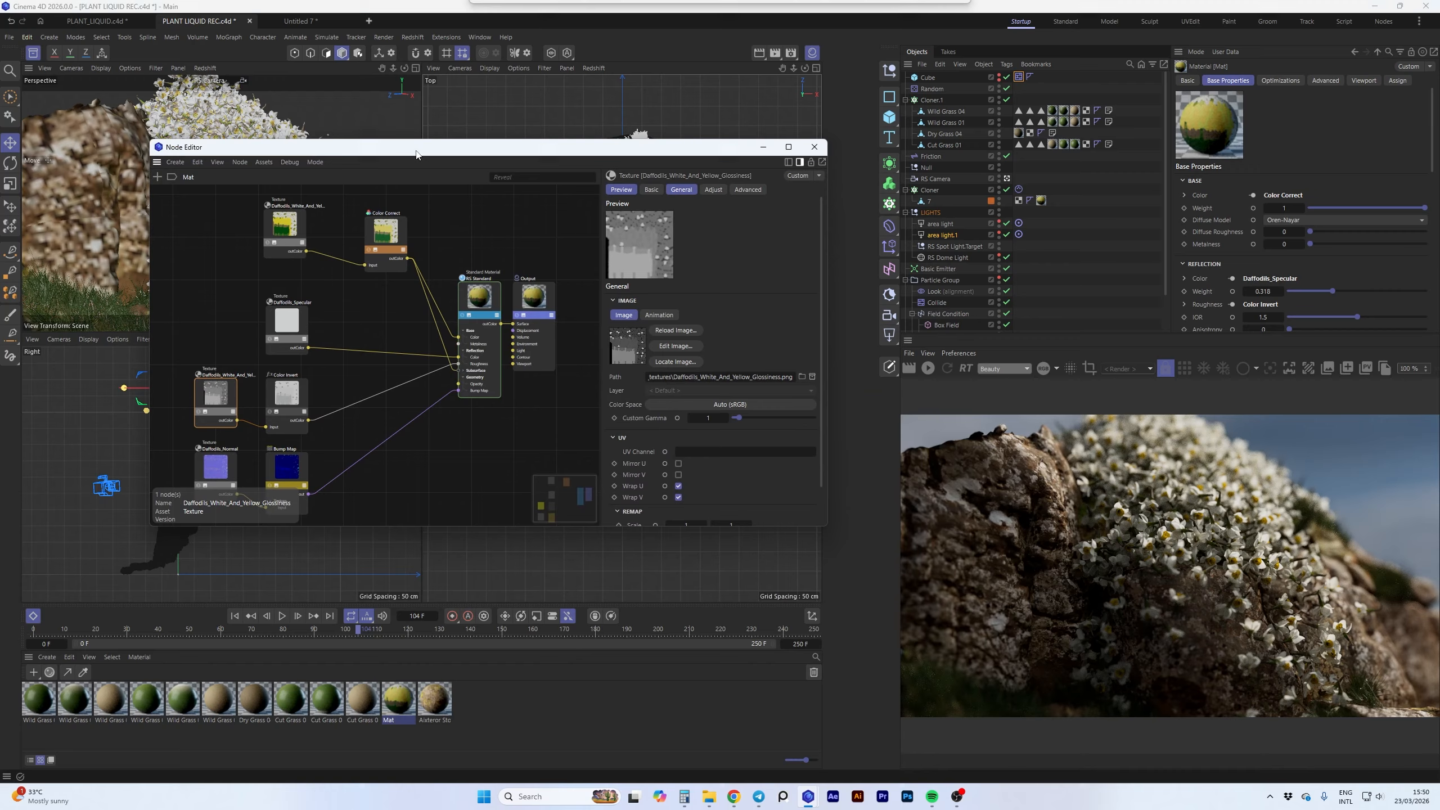
left_click(301, 226)
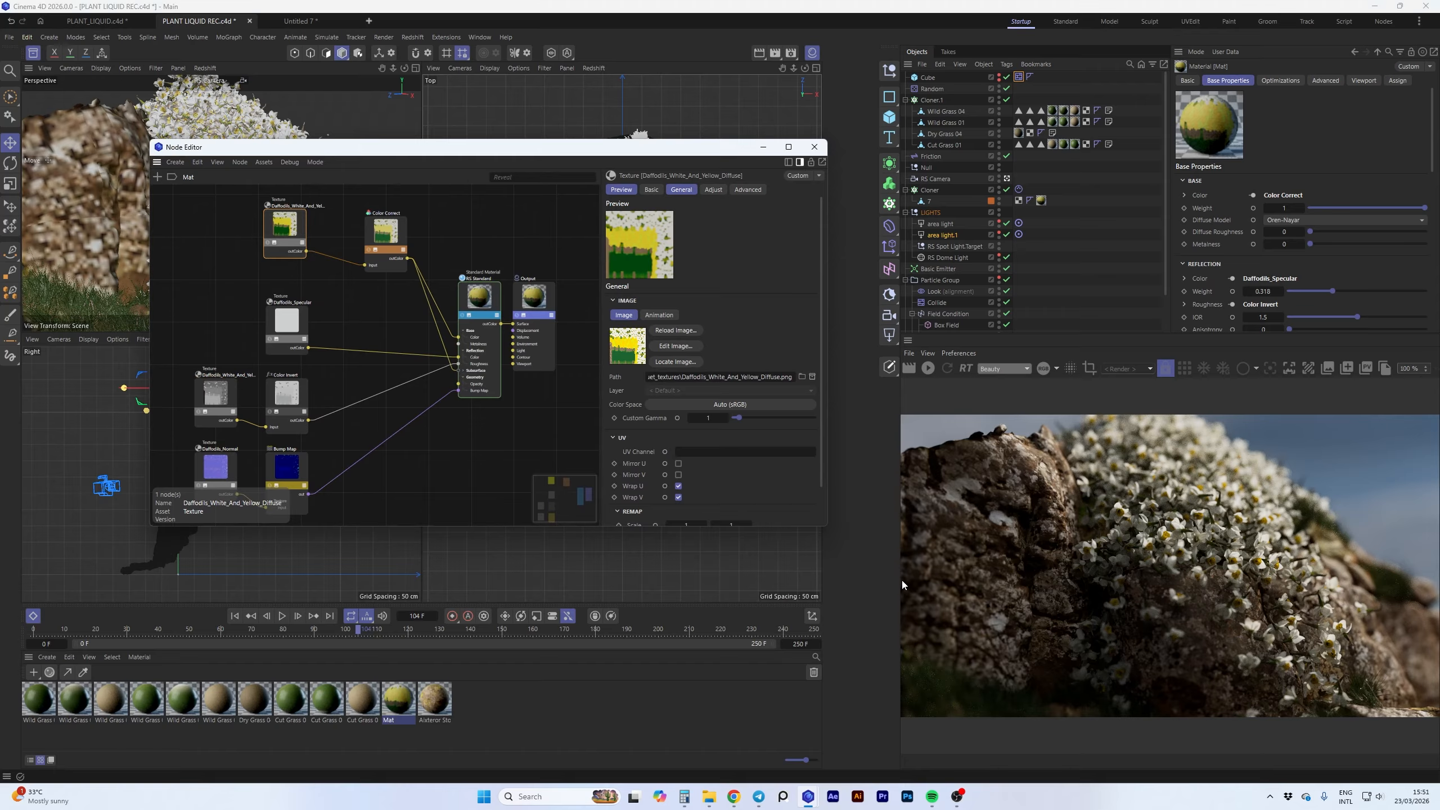
left_click_drag(825, 527, 858, 618)
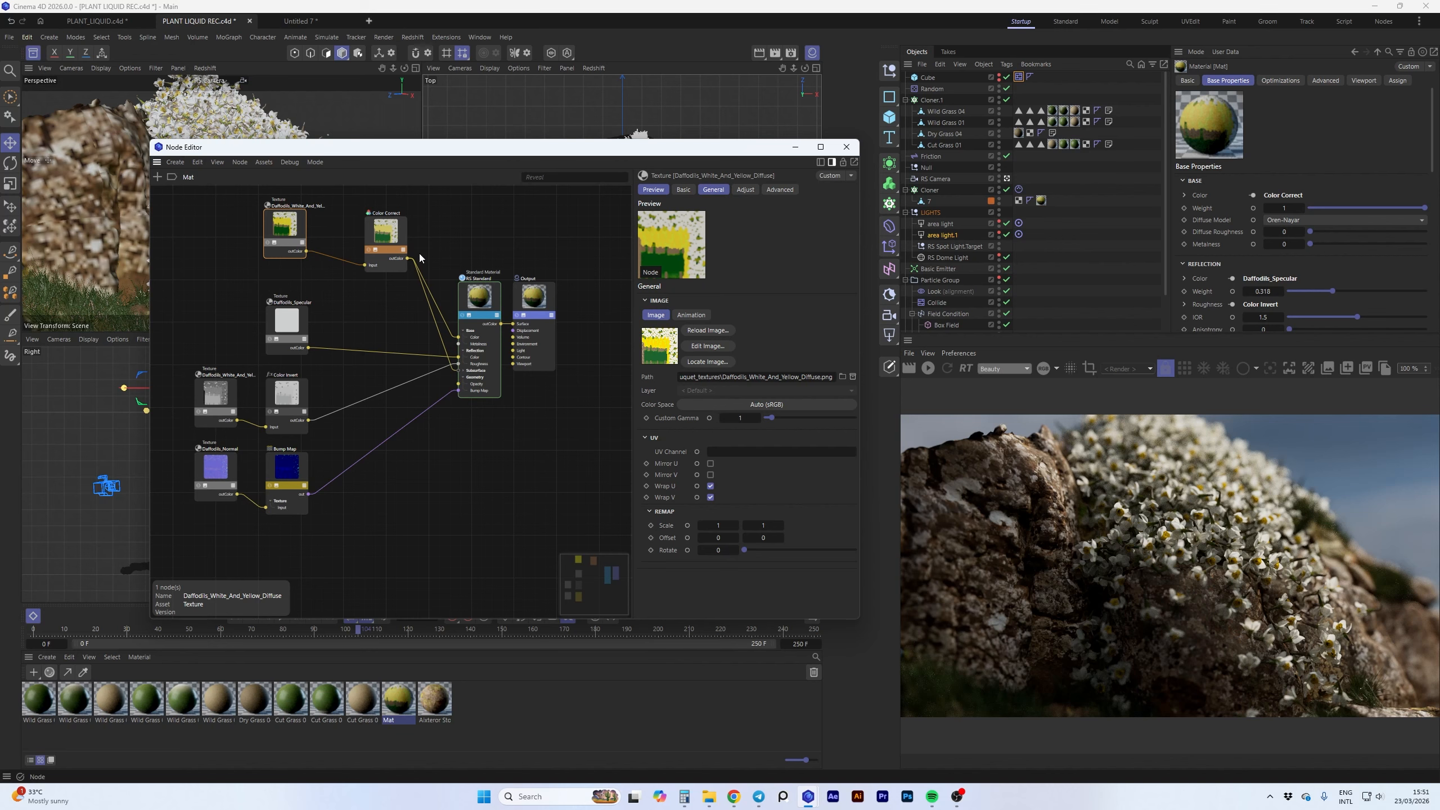
- Inspect the subsurface settings of the RS Standard node in the Mat material and put the Node Editor away
left_click(481, 308)
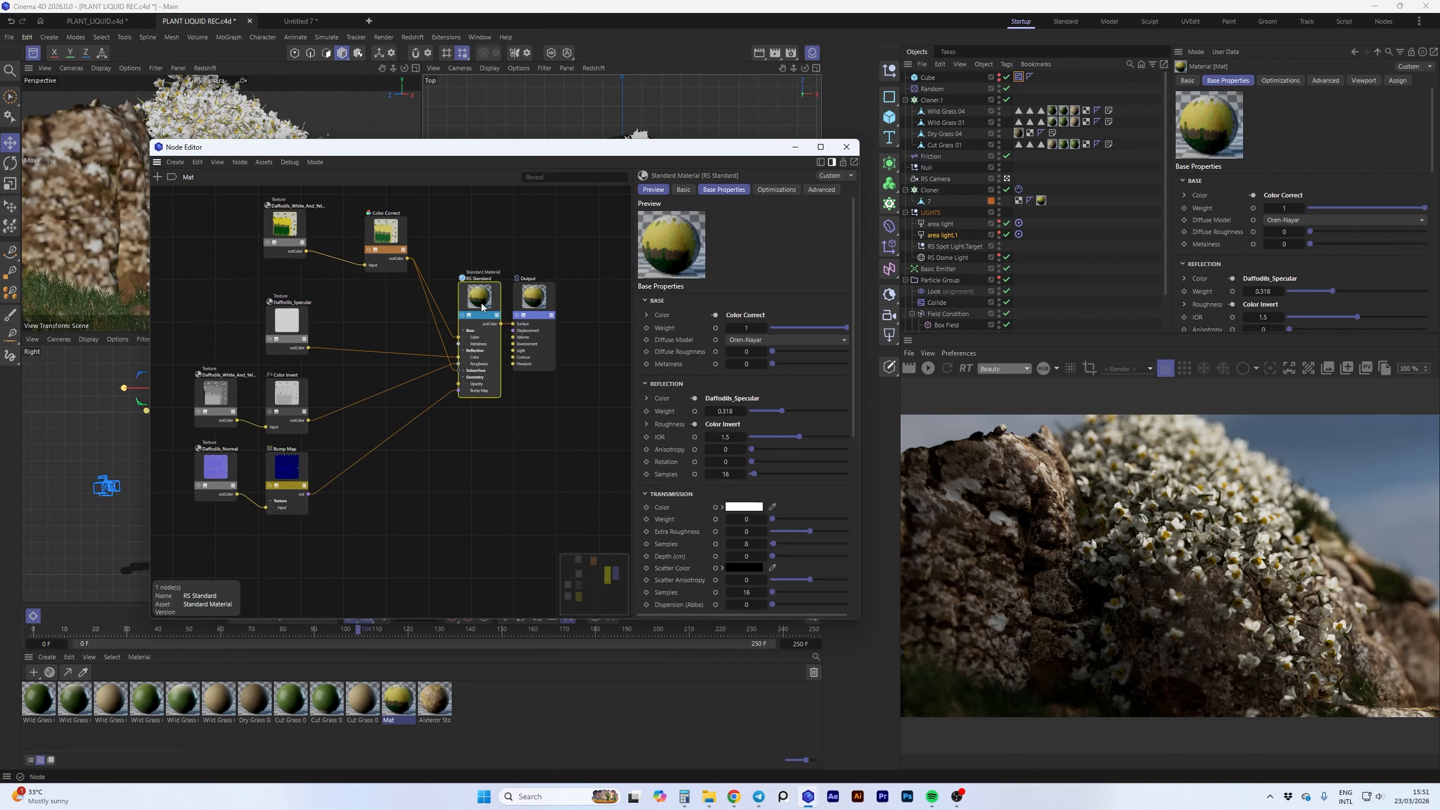
left_click(678, 492)
scroll(678, 488, "down", 3)
scroll(675, 486, "down", 1)
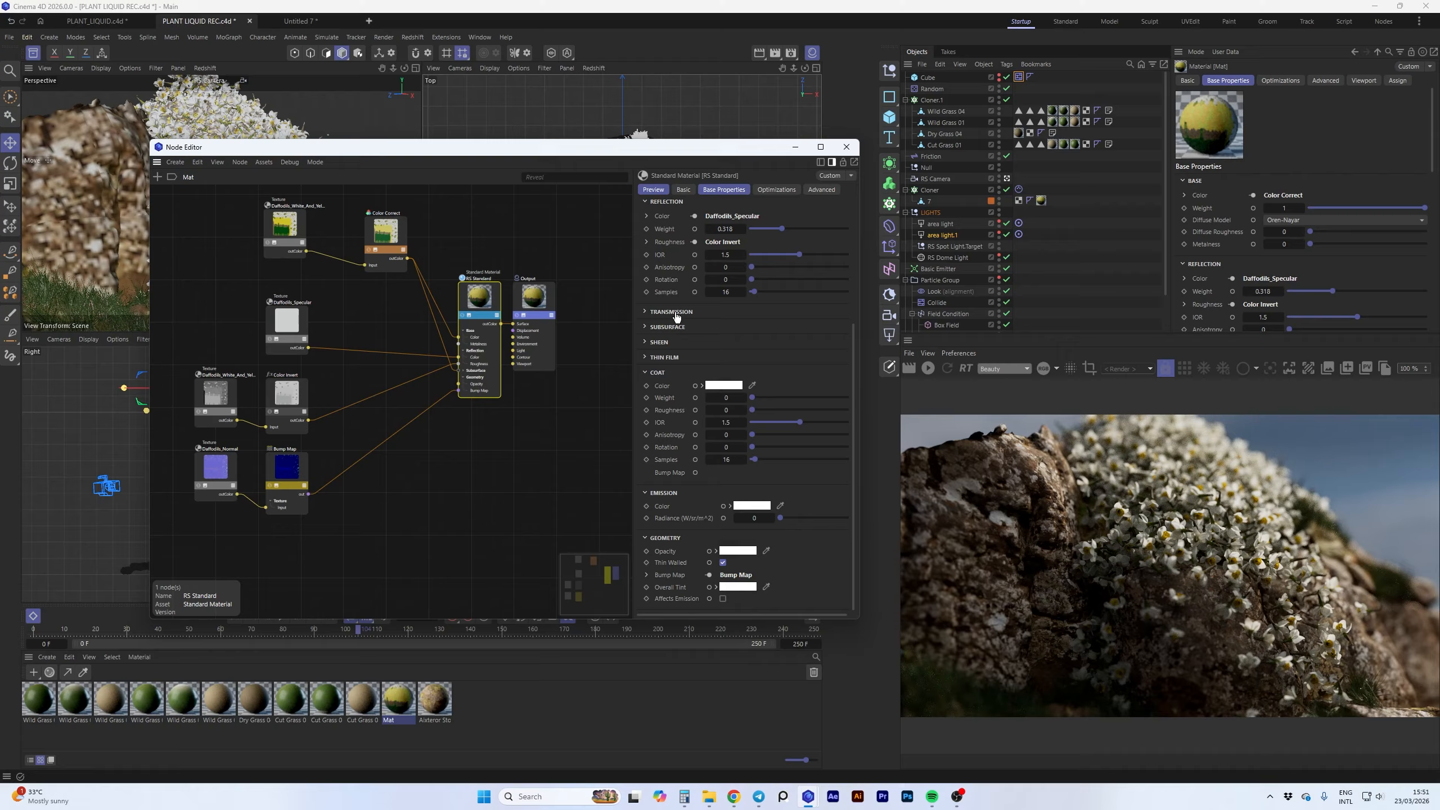
left_click(665, 372)
left_click(667, 432)
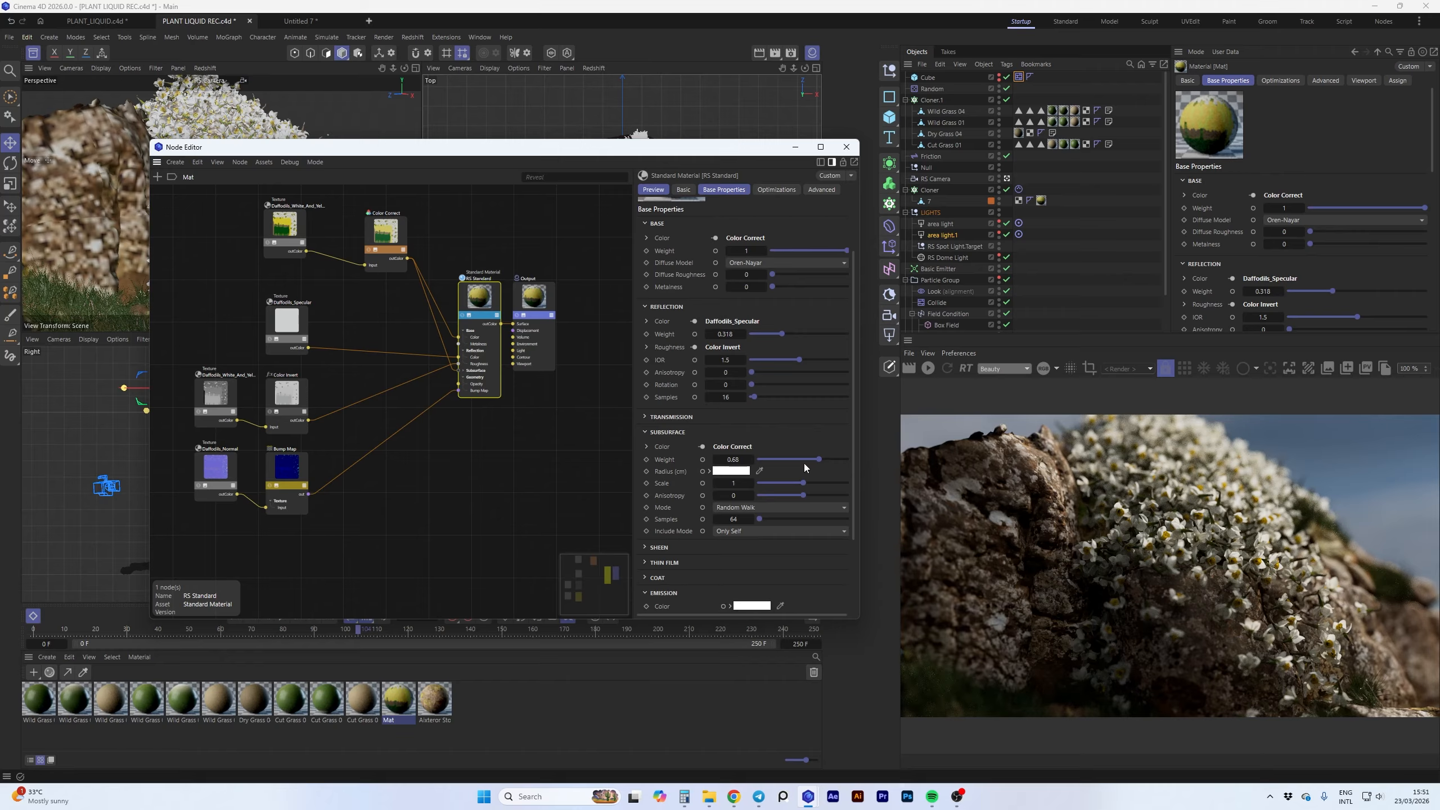
left_click(796, 147)
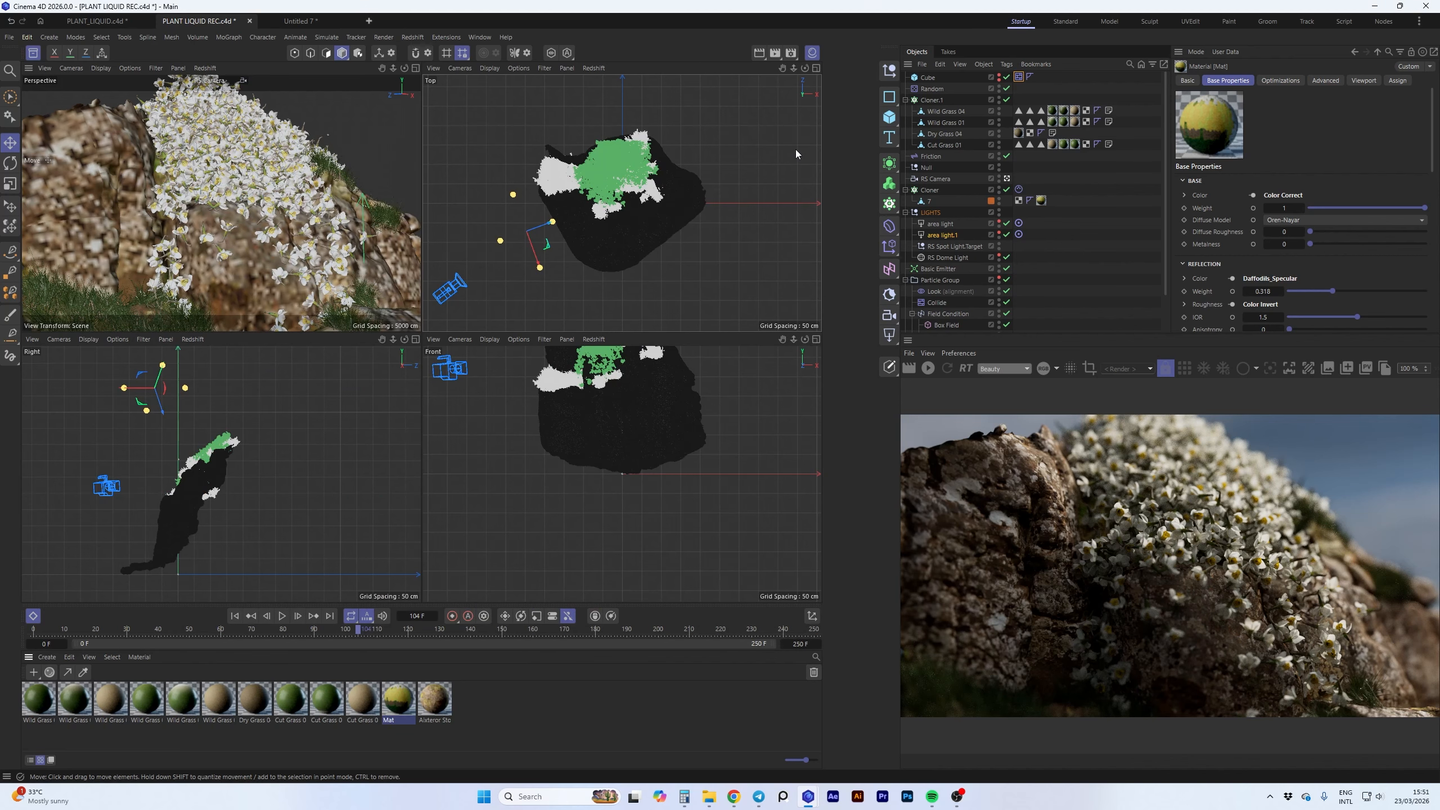
- Enlarge the perspective view, return to frame 0, and move flower object 7 out of the Cloner
left_click(415, 68)
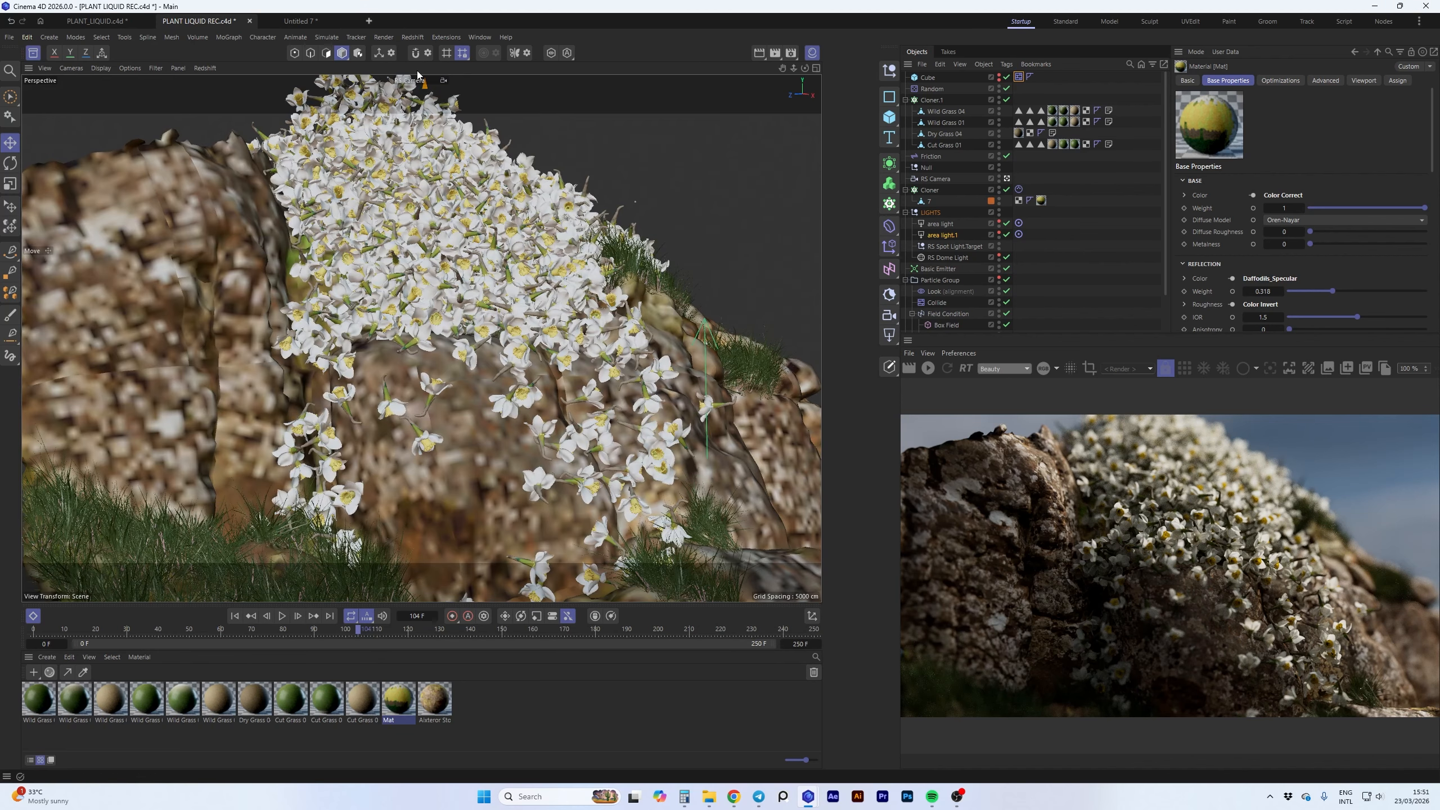
left_click(238, 616)
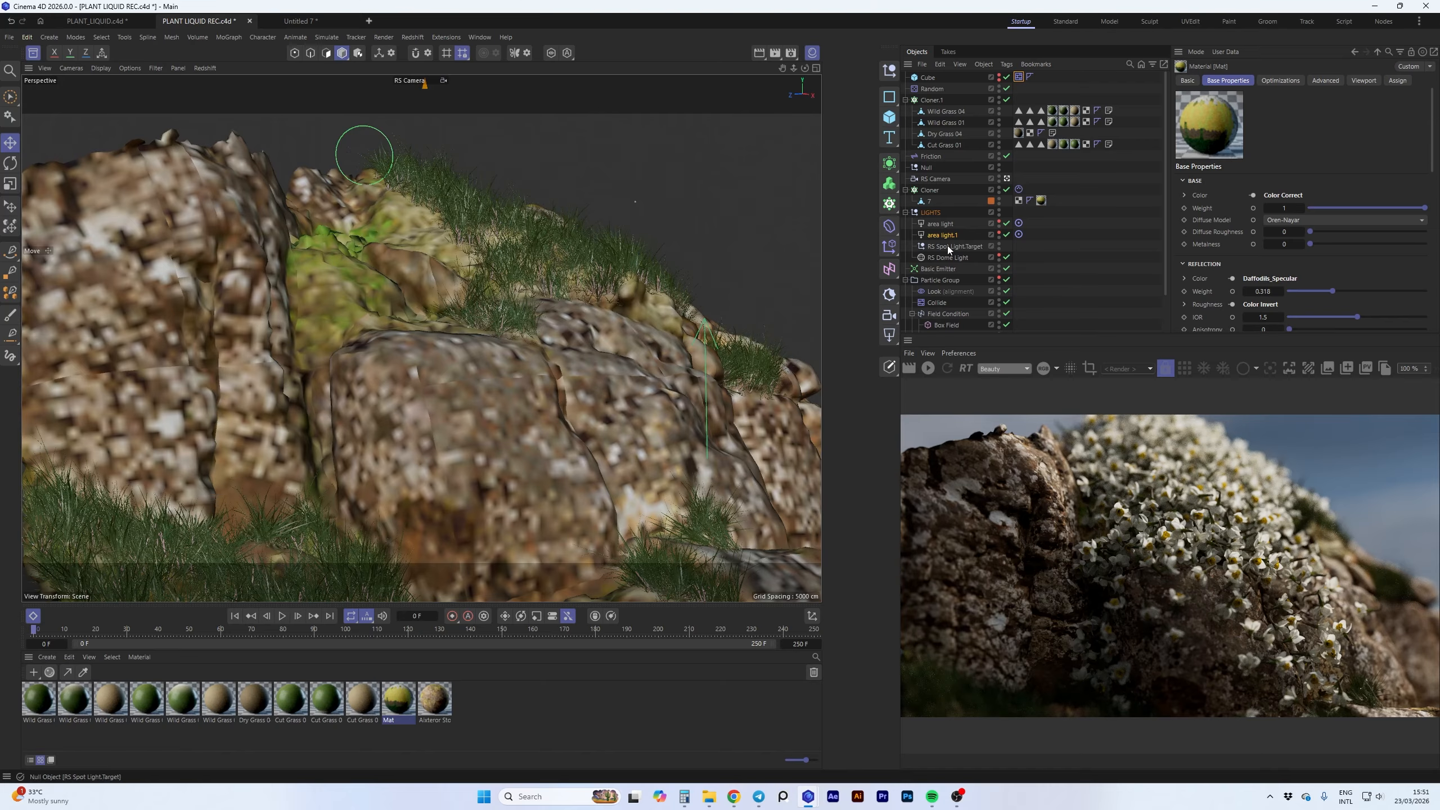
left_click(906, 212)
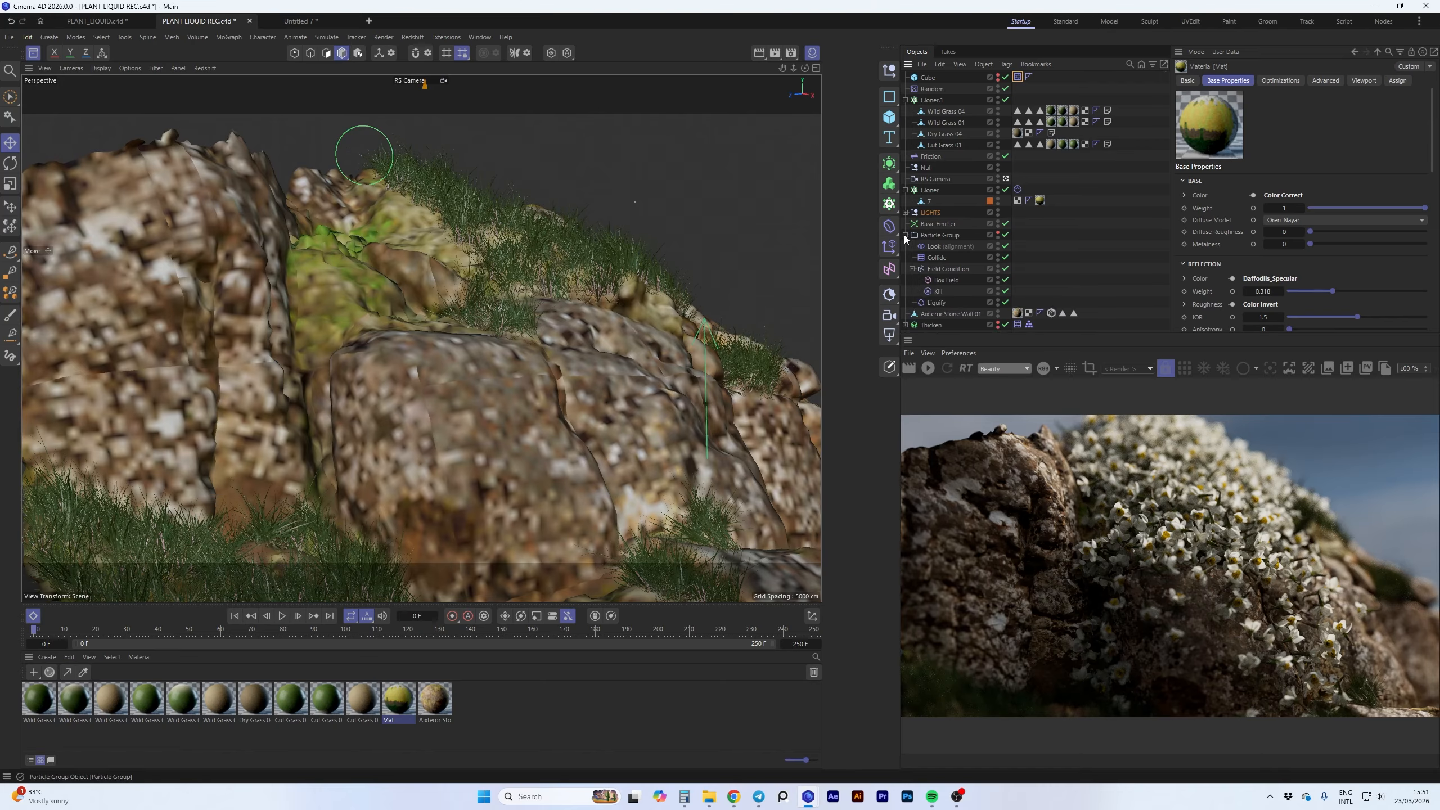
left_click(905, 234)
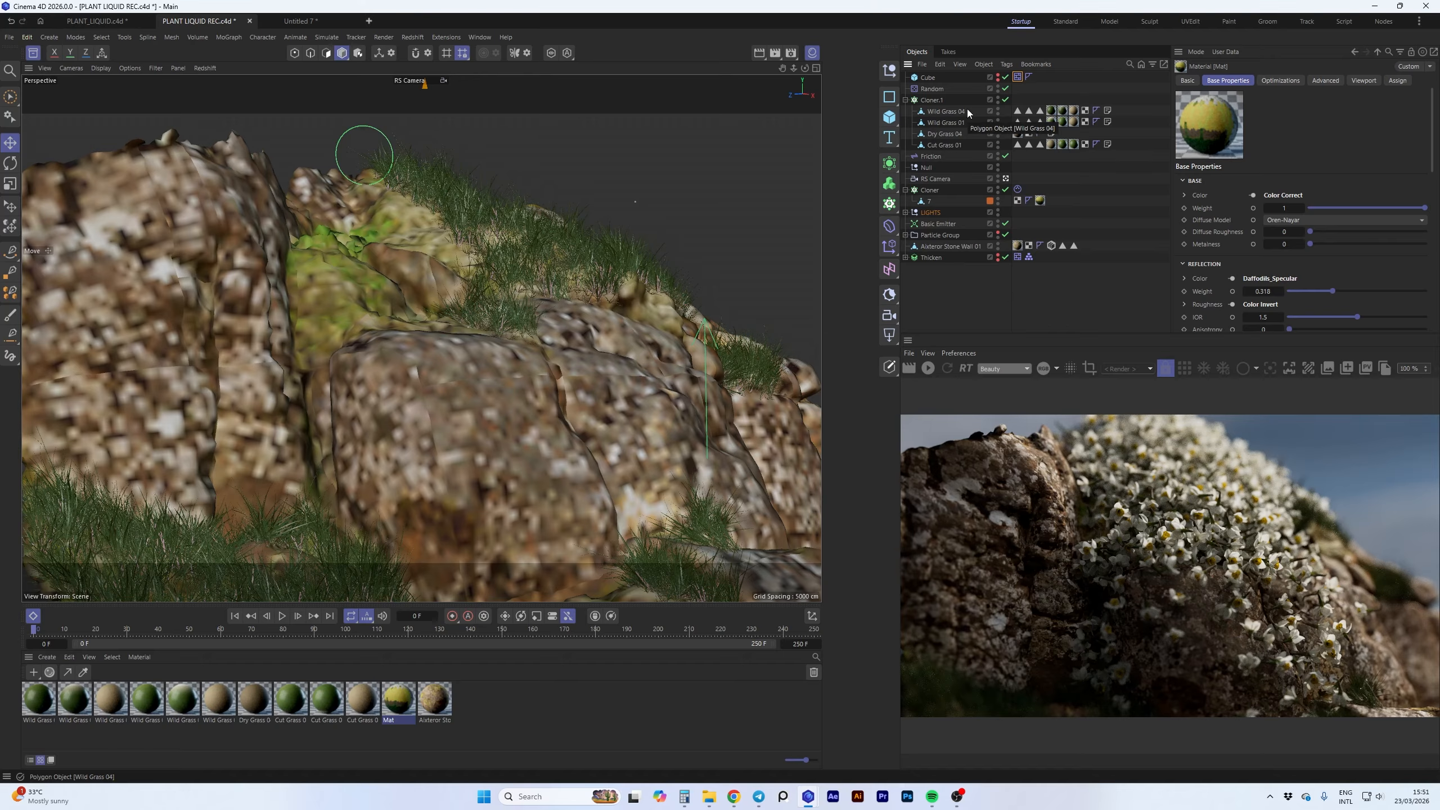
left_click(905, 100)
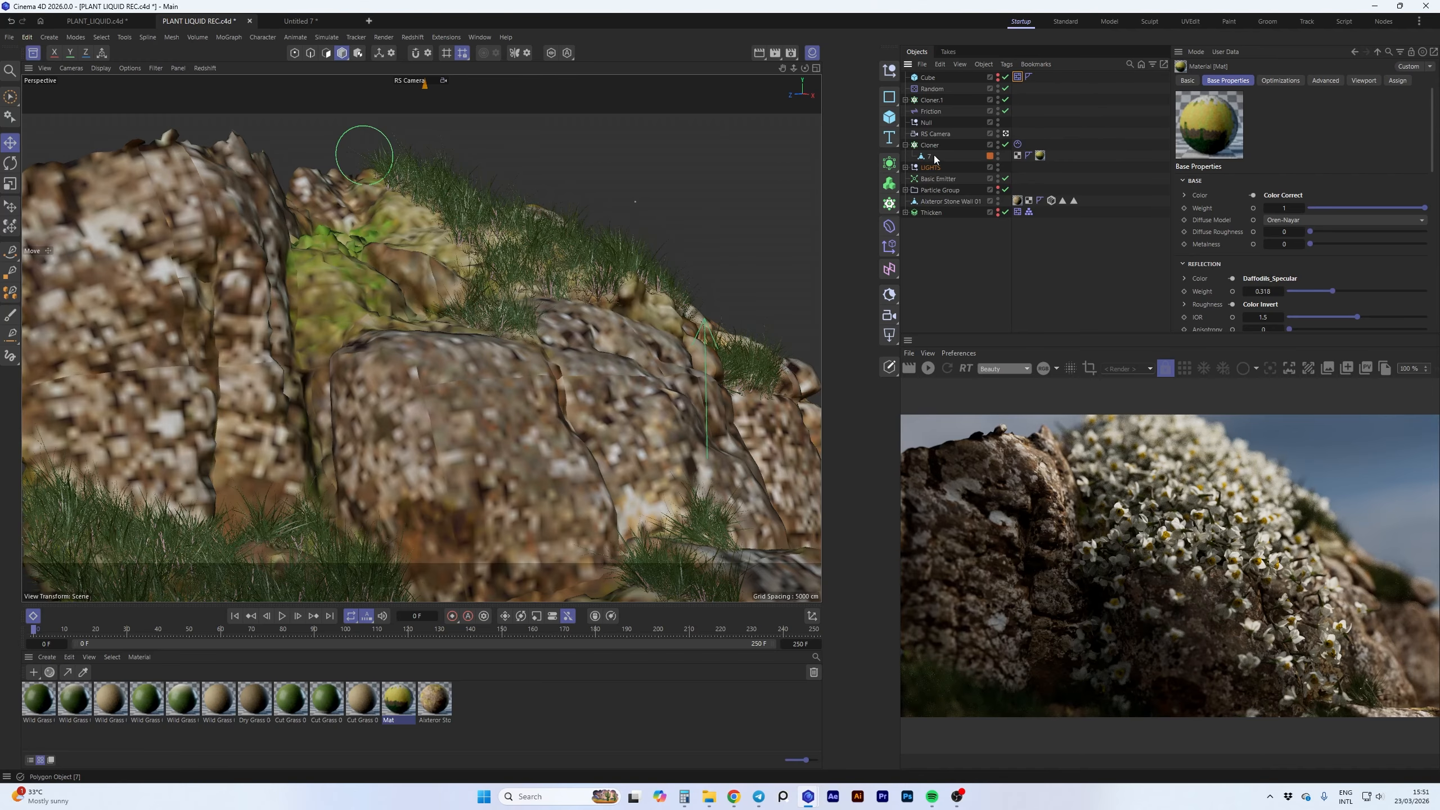
left_click_drag(928, 156, 927, 144)
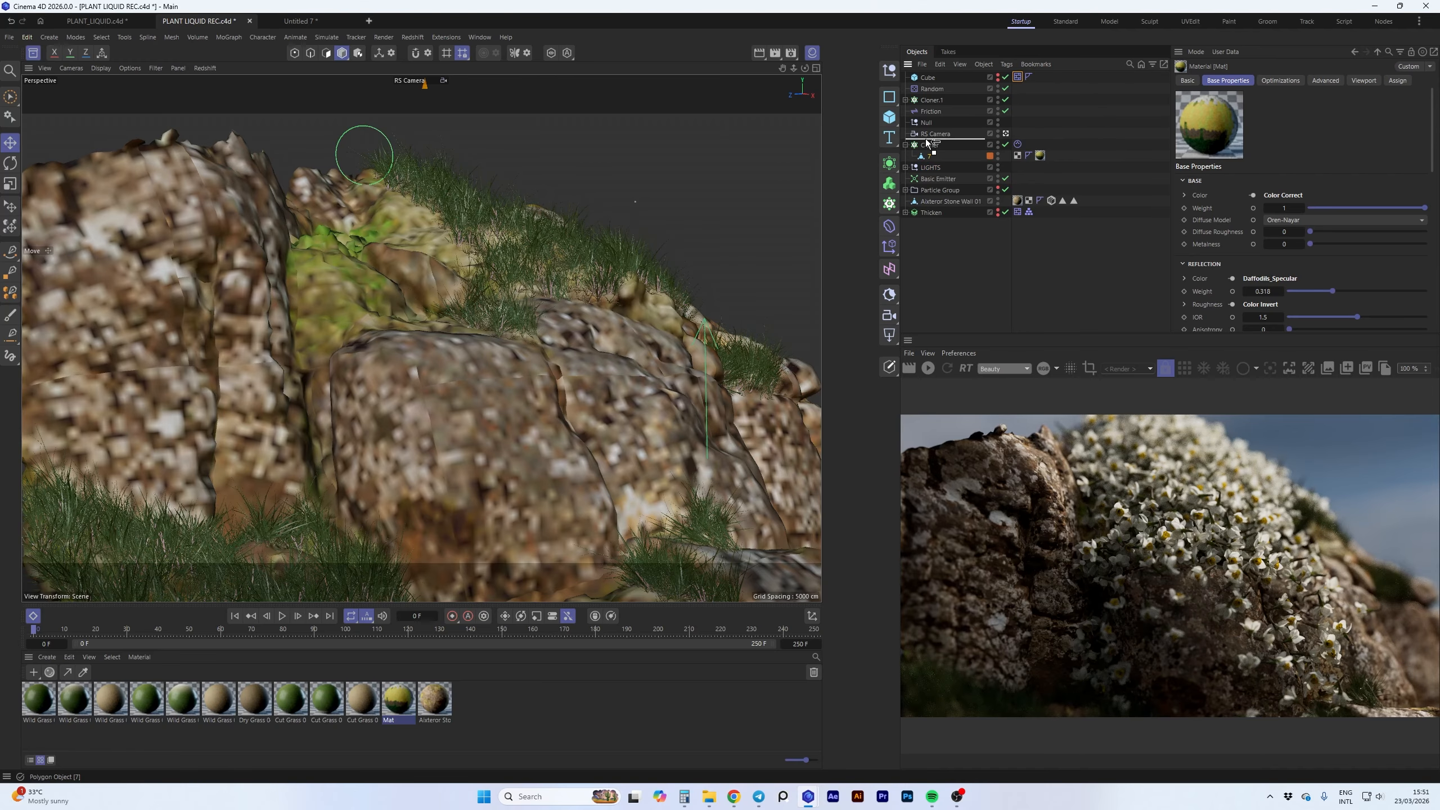
- Add the Dandelion 03 - Flowers - Low Res model from the Grasses assets and browse the Flowers & Perennials category
left_click(33, 53)
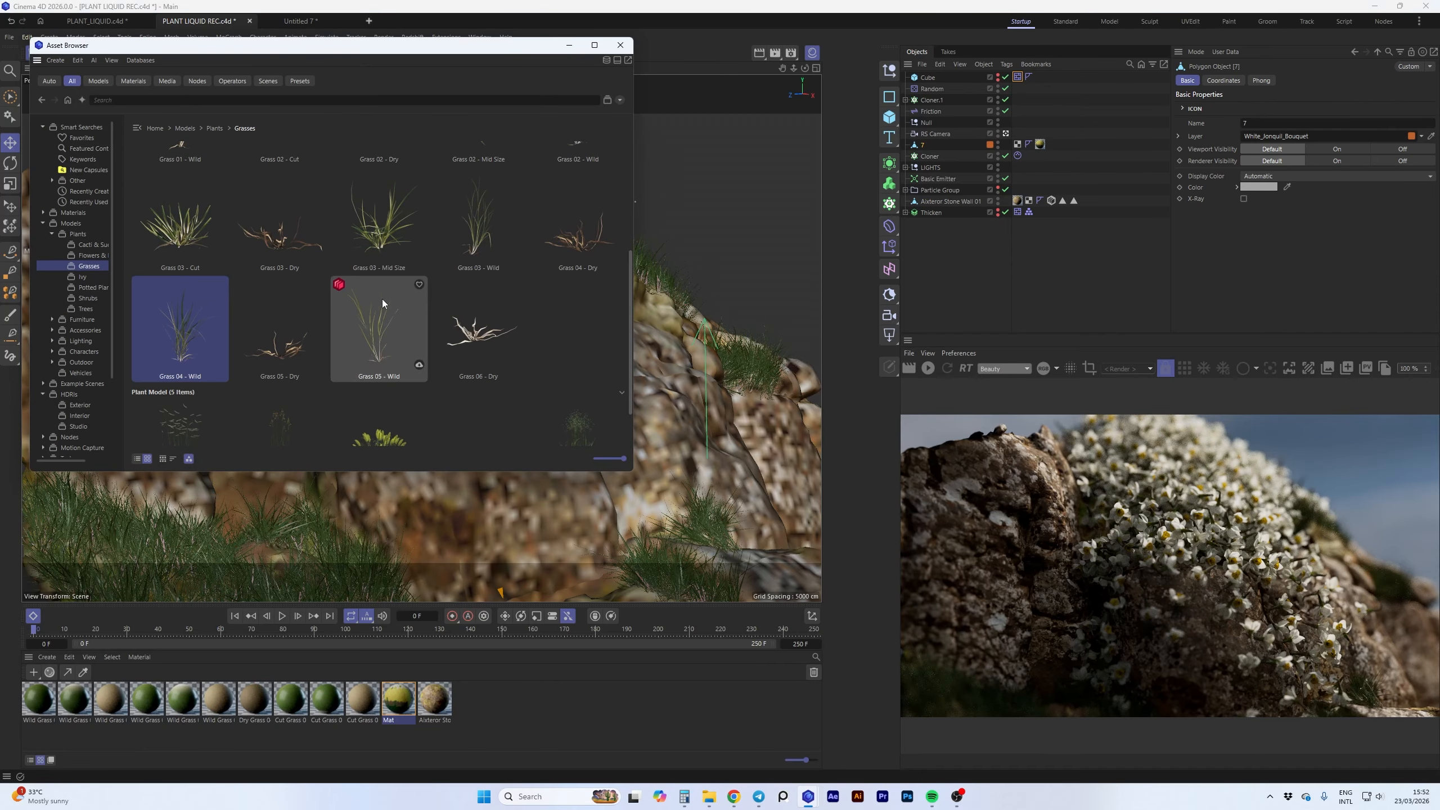
scroll(383, 299, "down", 1)
scroll(381, 300, "up", 4)
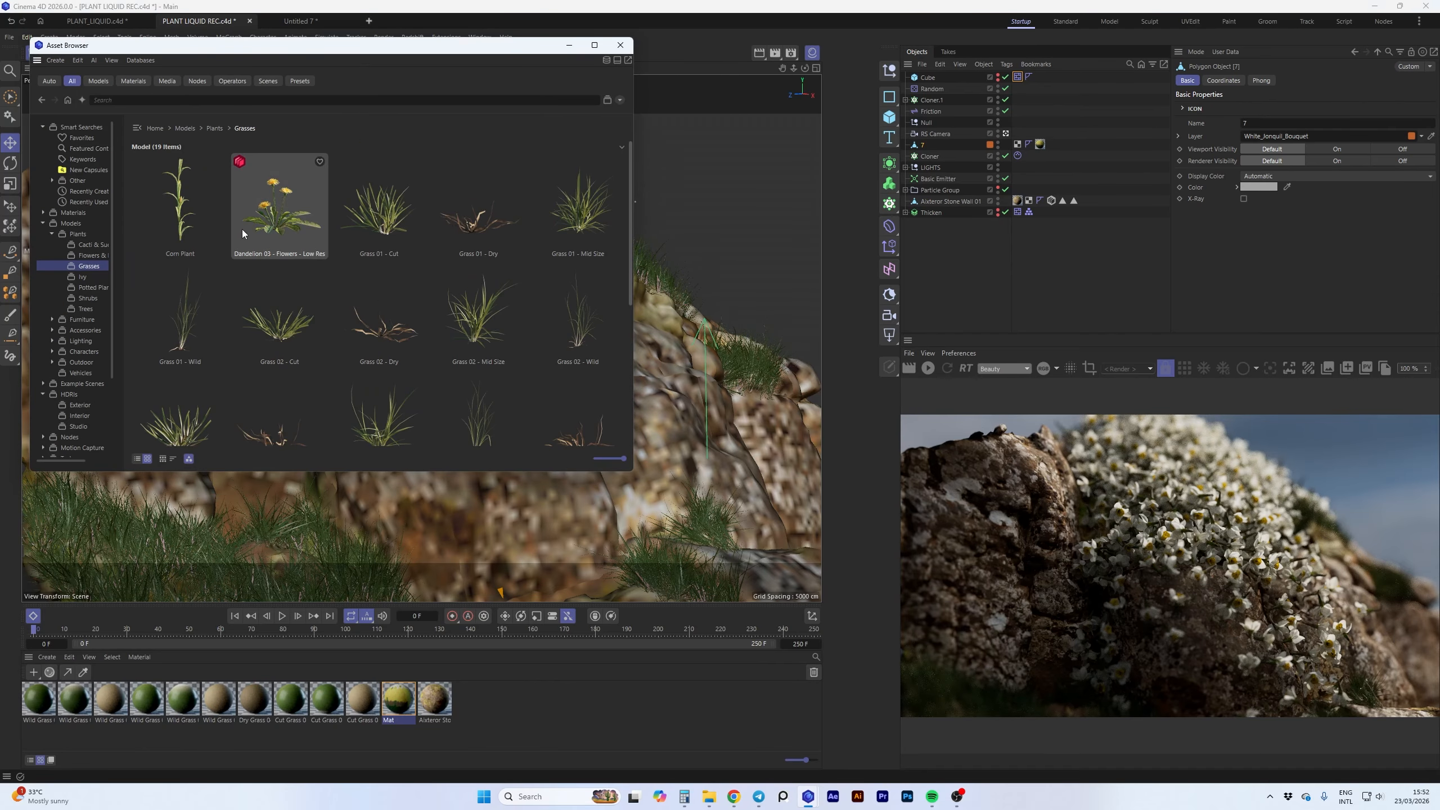
double_click(273, 219)
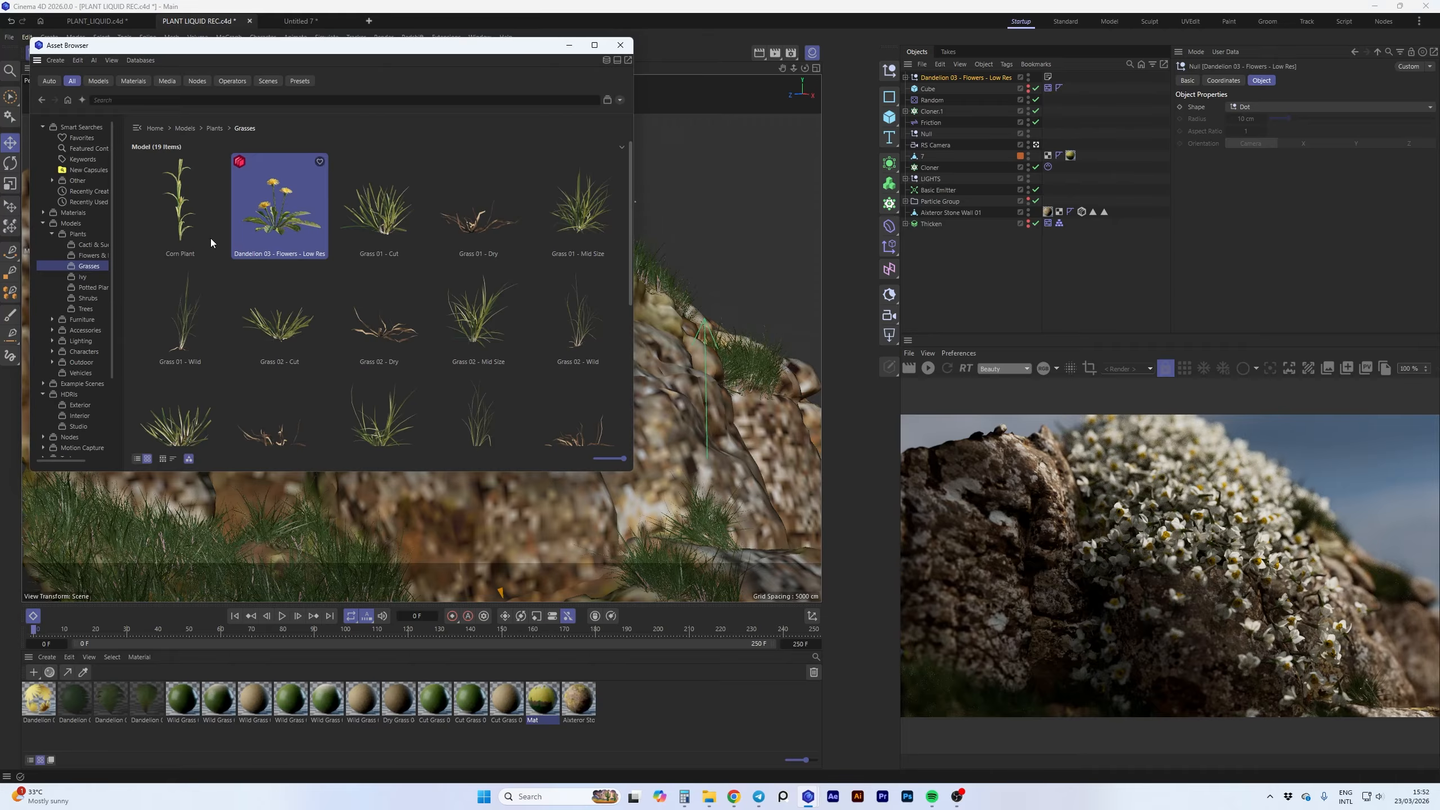
left_click(92, 255)
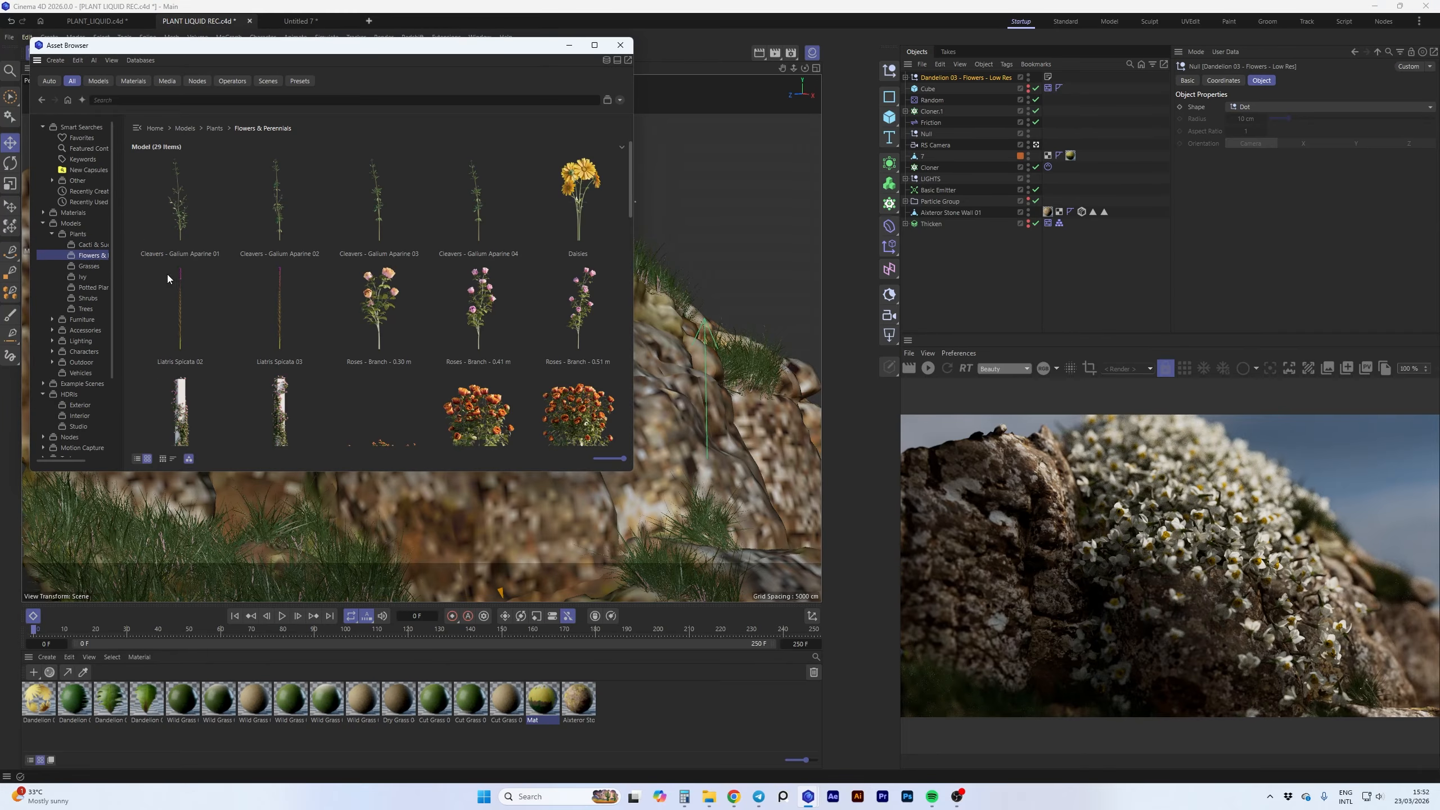
scroll(317, 282, "down", 10)
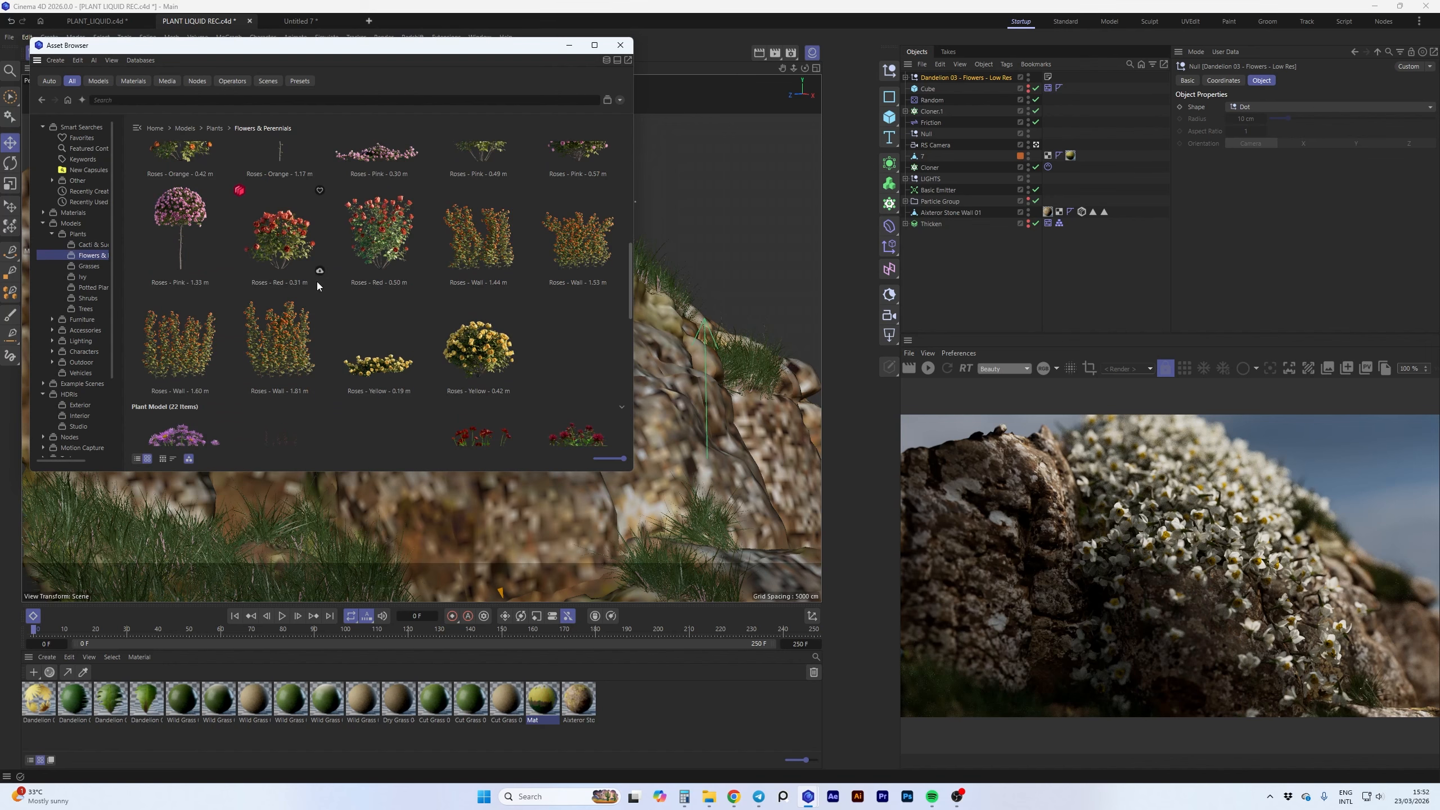
scroll(317, 281, "down", 5)
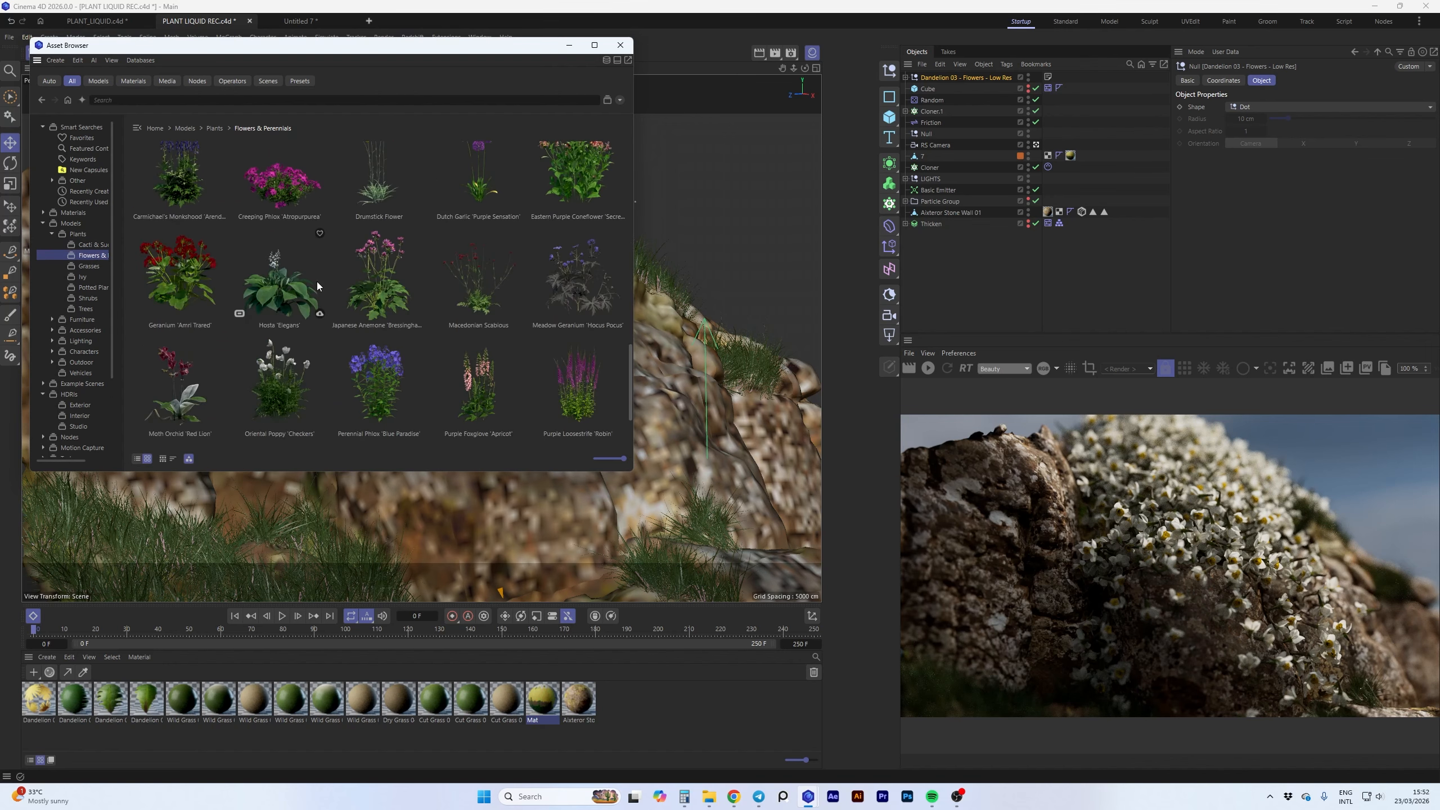
left_click(620, 45)
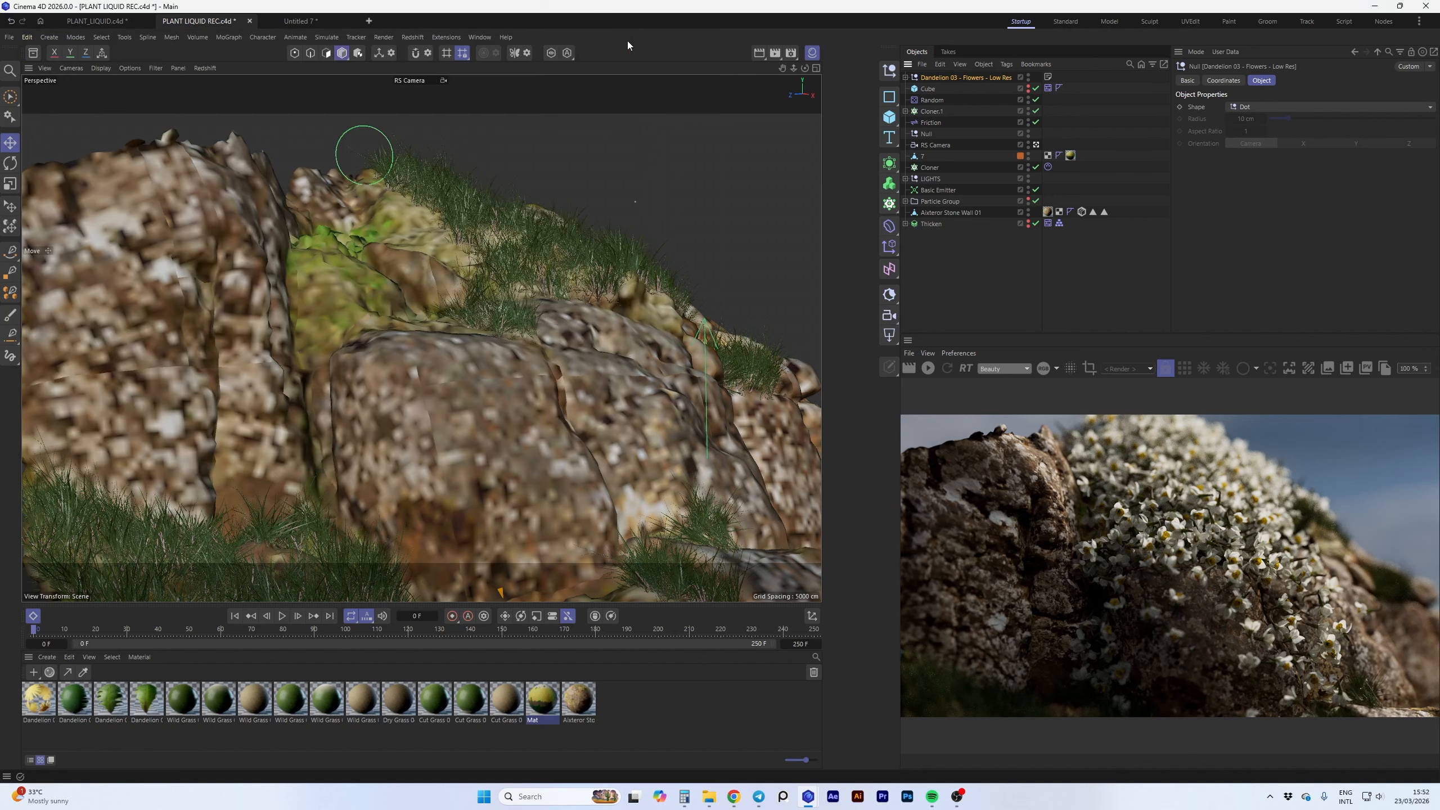
- Copy the Rose null from PLANT_LIQUID.c4d into the Untitled 7 scene and frame the rose for a close view
left_click(107, 23)
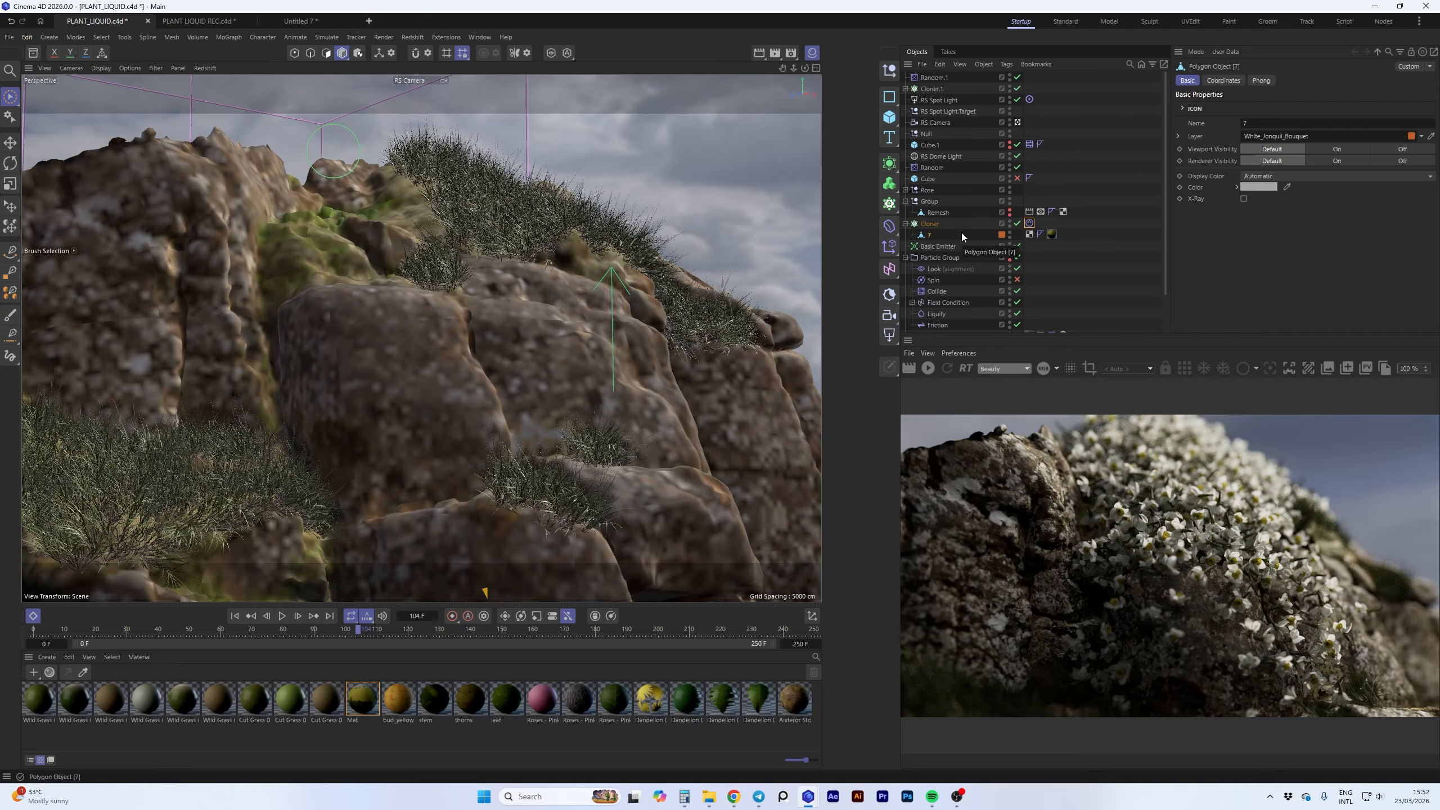
left_click(928, 190)
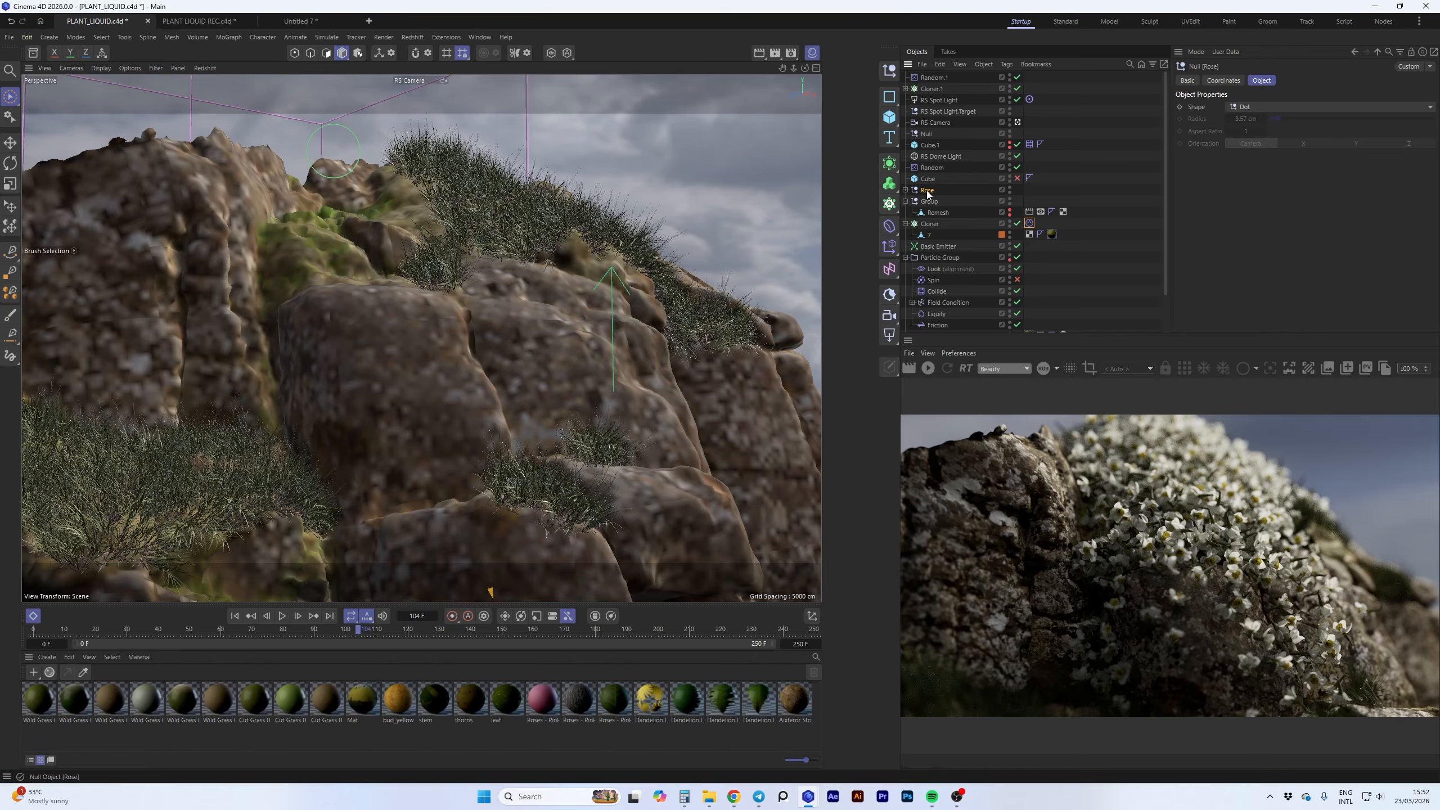
left_click(302, 23)
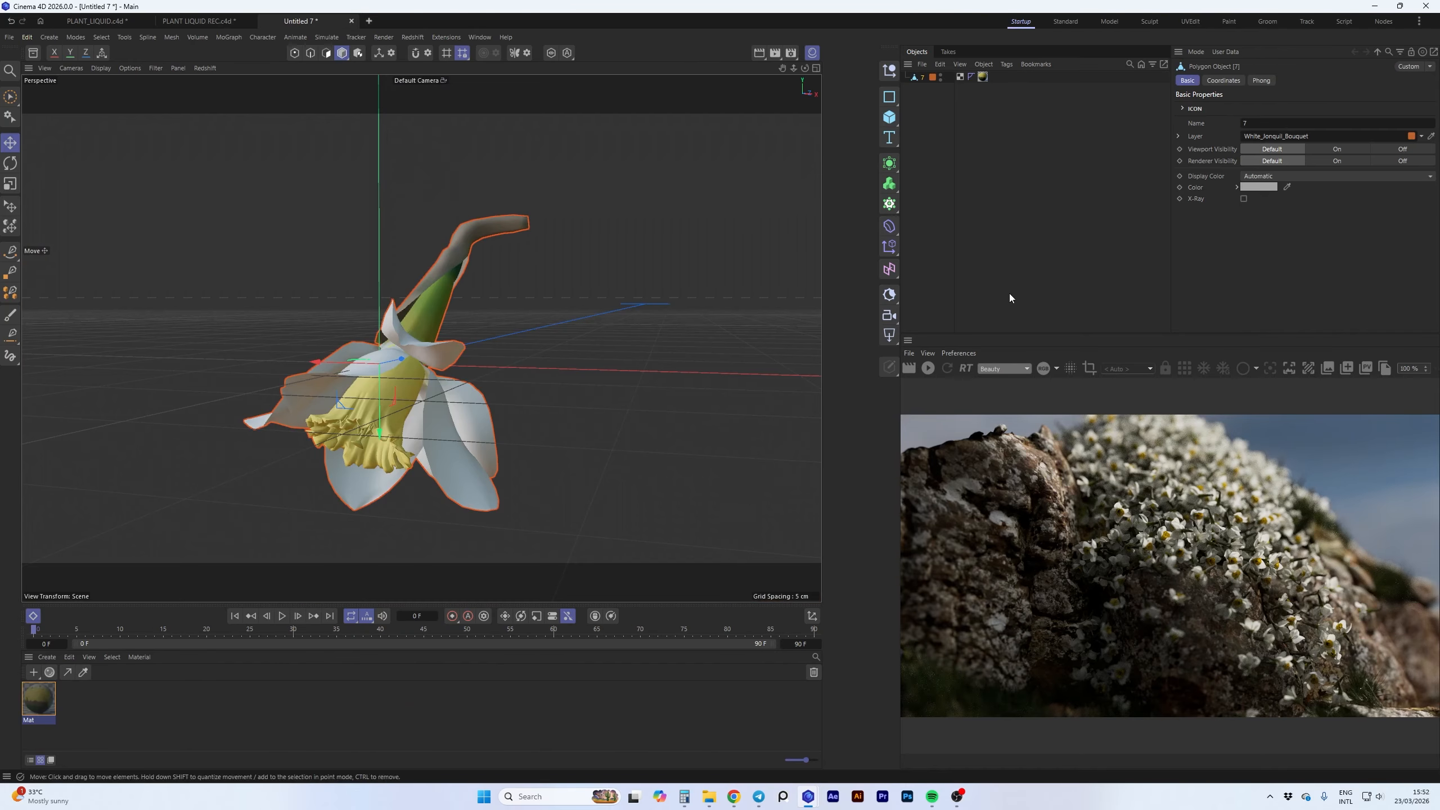
left_click(1031, 256)
key("ctrl+v")
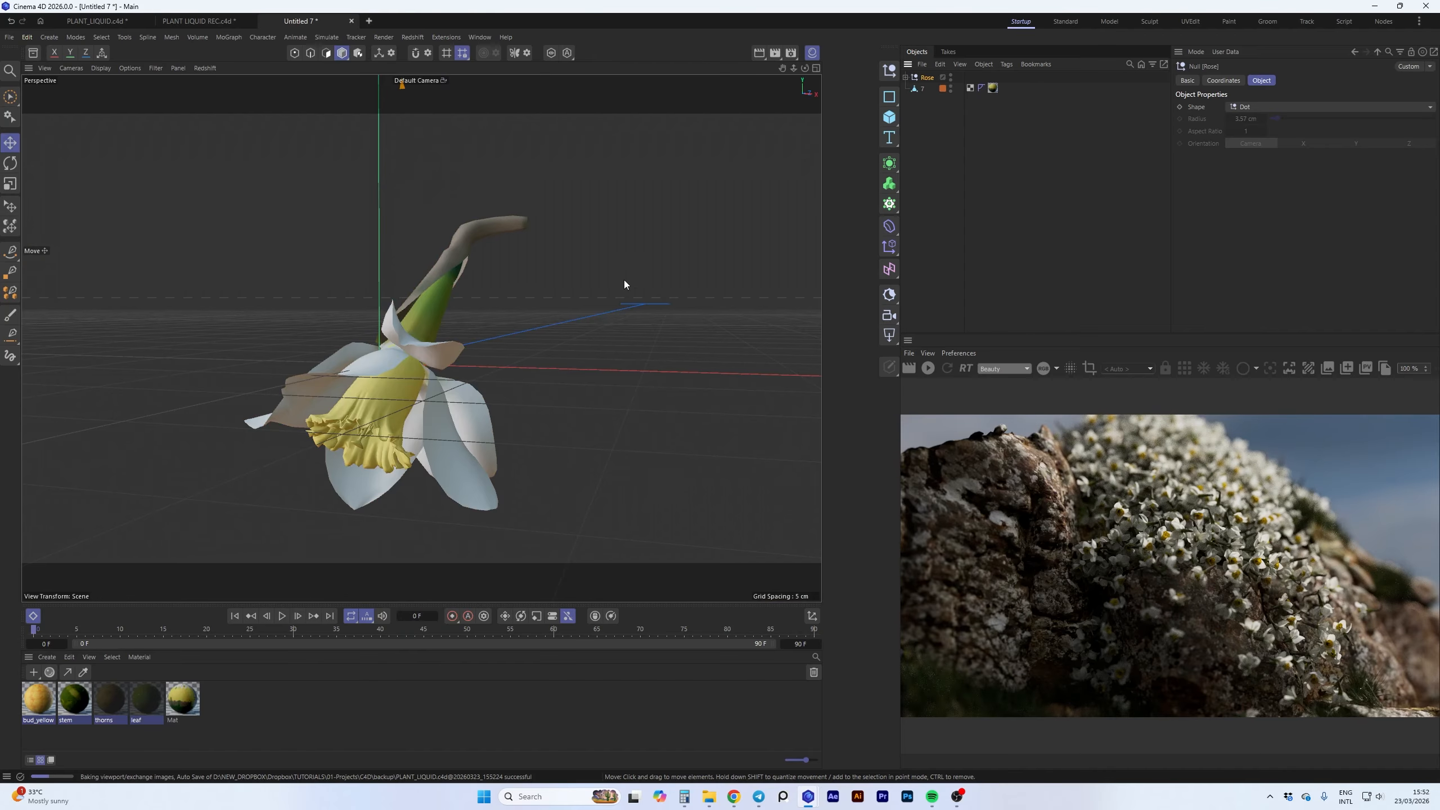
scroll(622, 279, "down", 3)
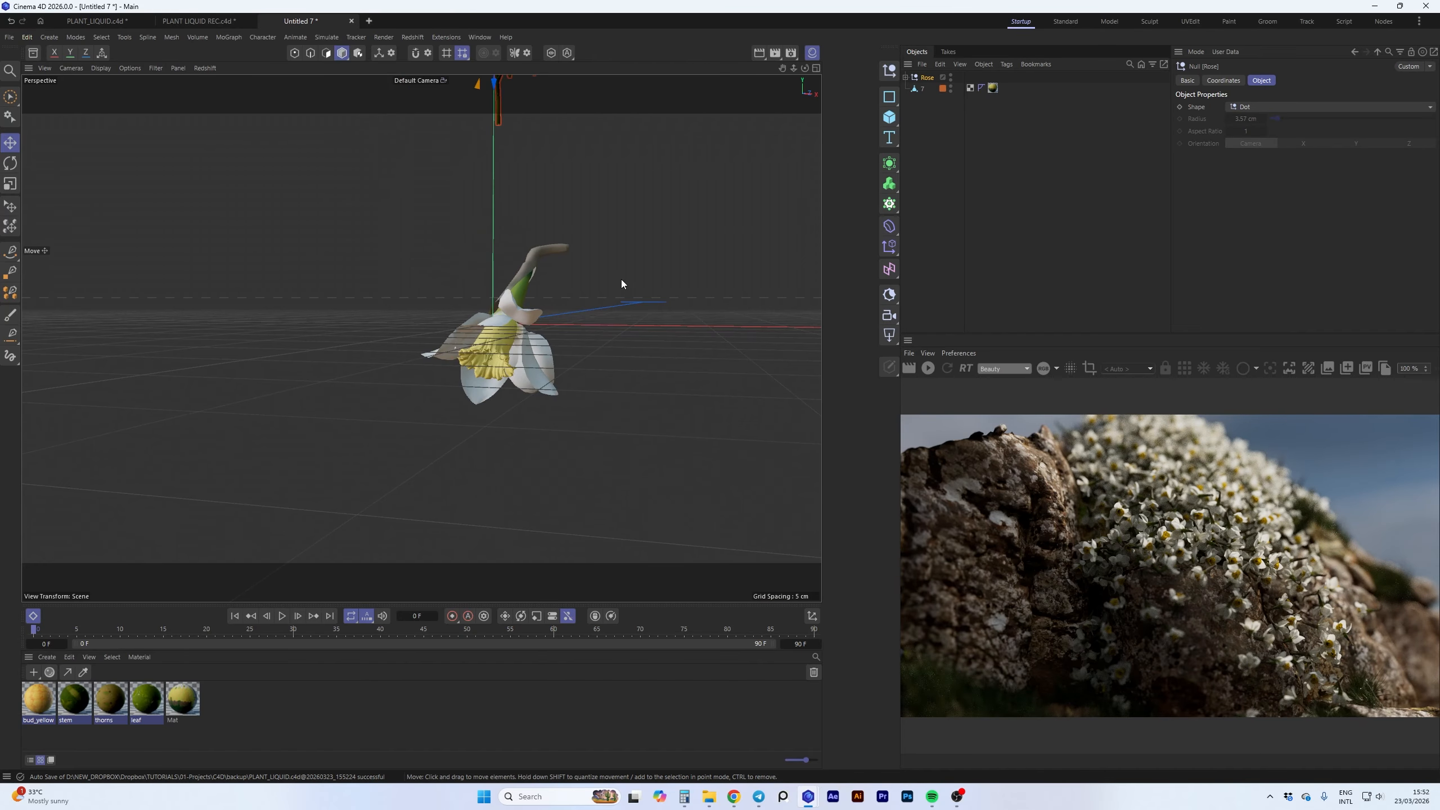
key("s")
left_click_drag(428, 160, 463, 254, "alt")
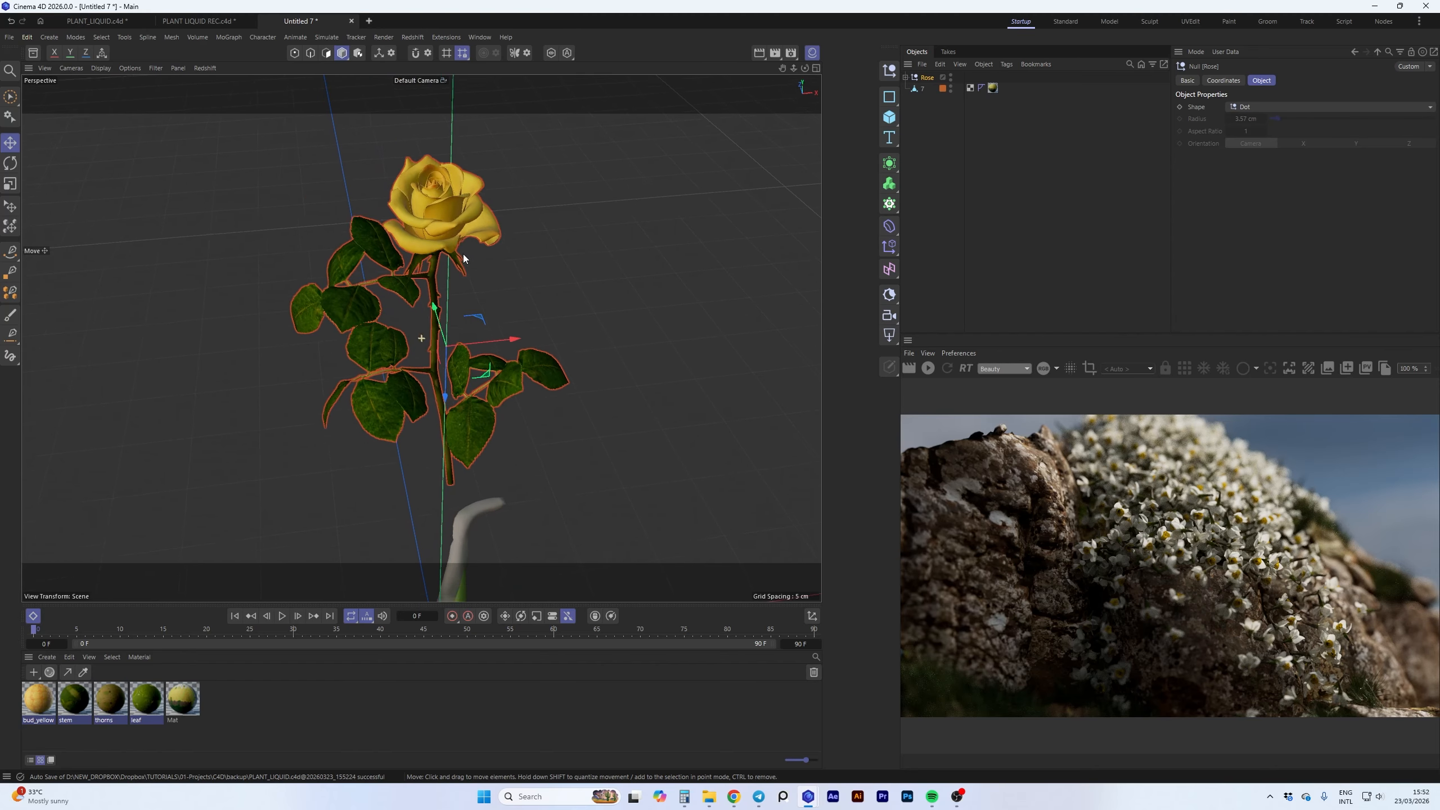
middle_click_drag(463, 256, 473, 277, "alt")
mouse_move(423, 231)
right_mouse_down("alt")
mouse_move(511, 210)
mouse_move(435, 218)
right_mouse_up("alt")
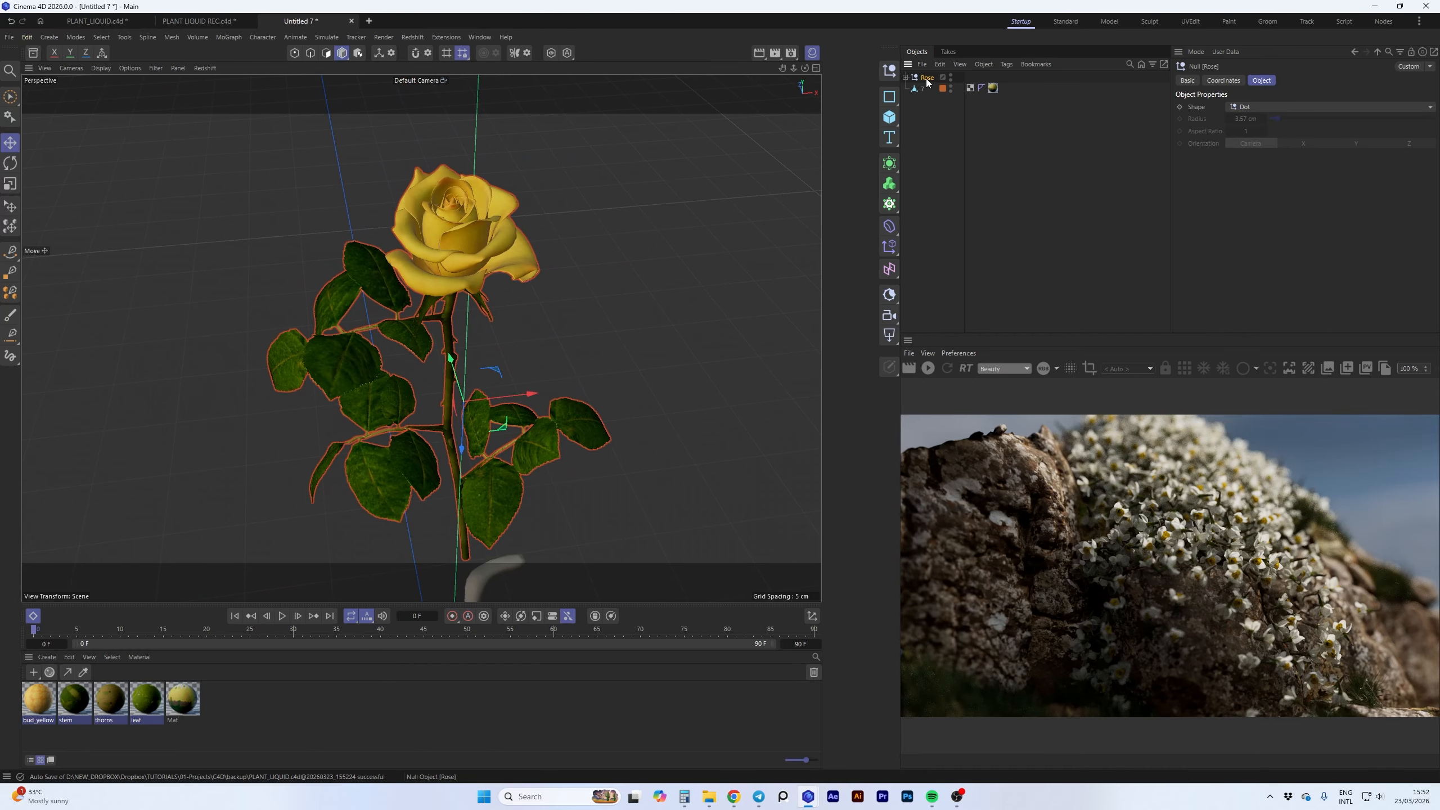
- In PLANT LIQUID REC.c4d, place the Dandelion 03 null inside the Cloner, preview the simulation, and return to the start
left_click(200, 24)
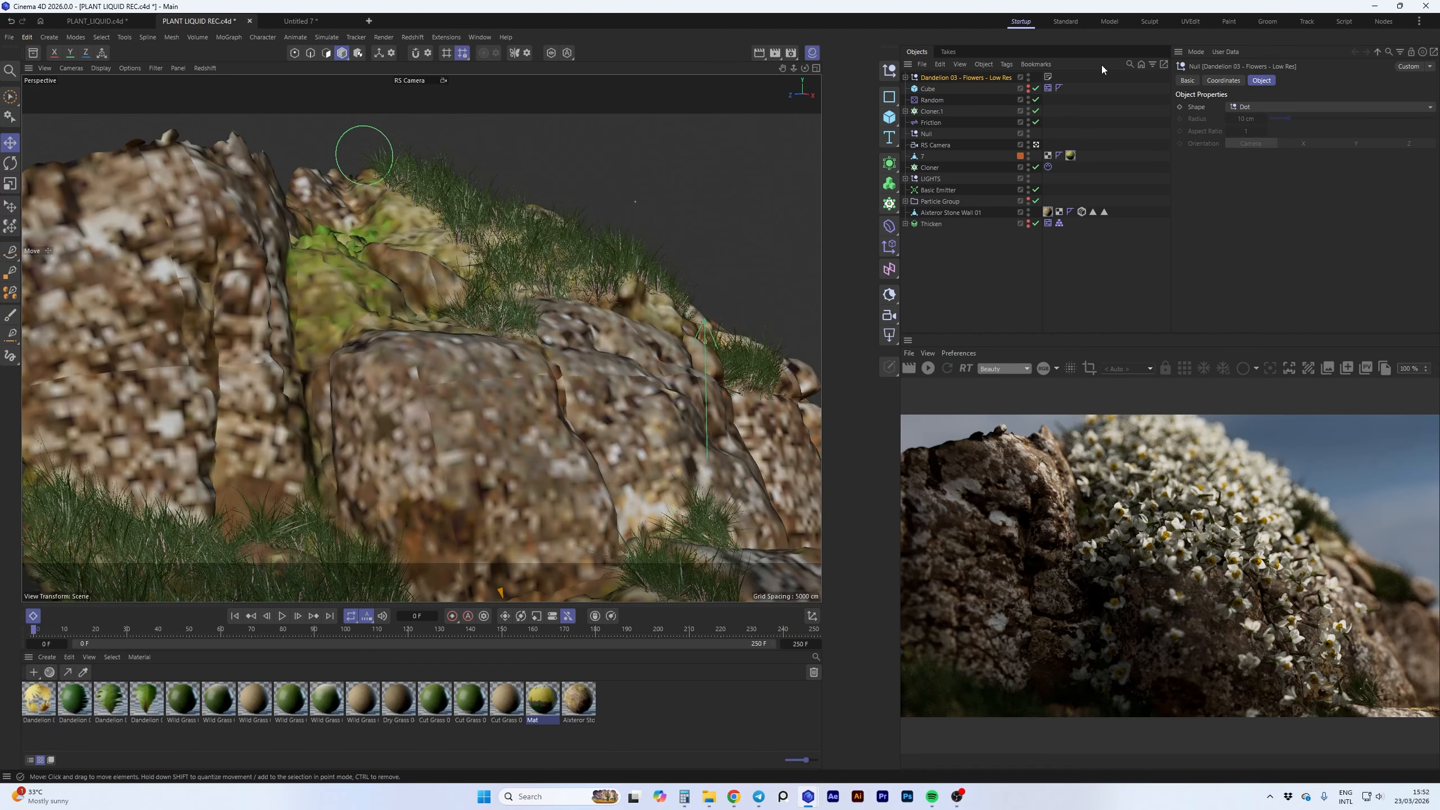
left_click_drag(938, 76, 927, 167)
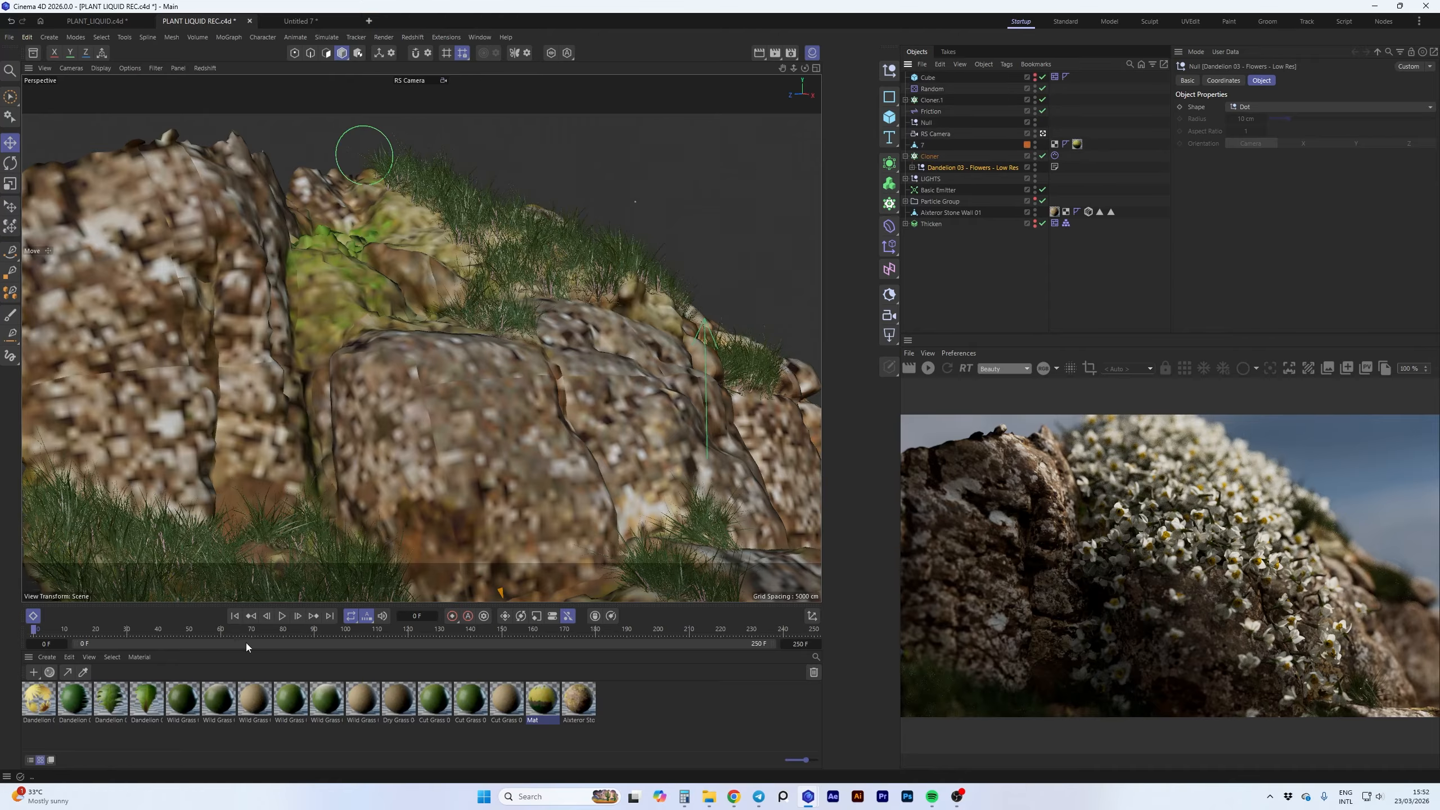
left_click(283, 616)
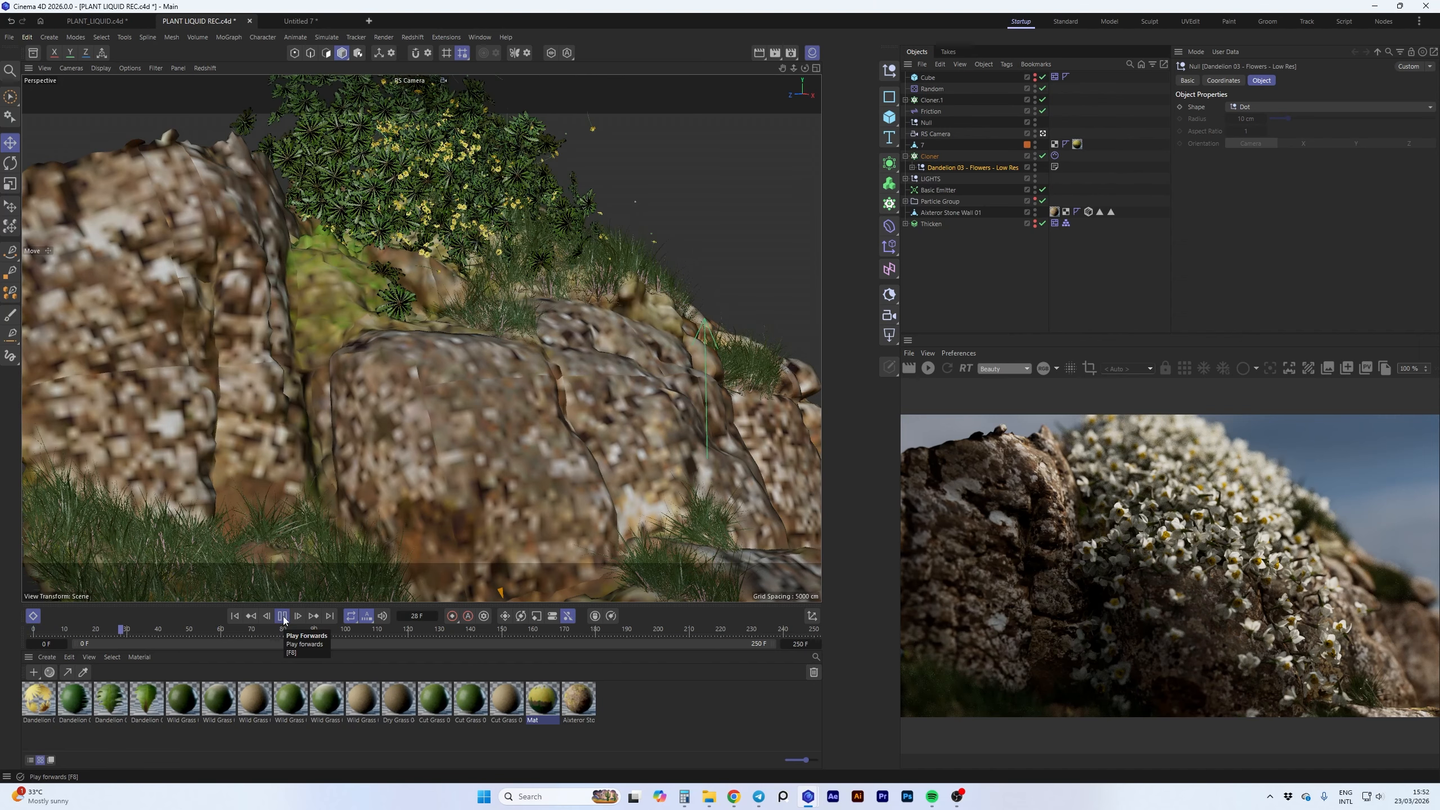
left_click(282, 617)
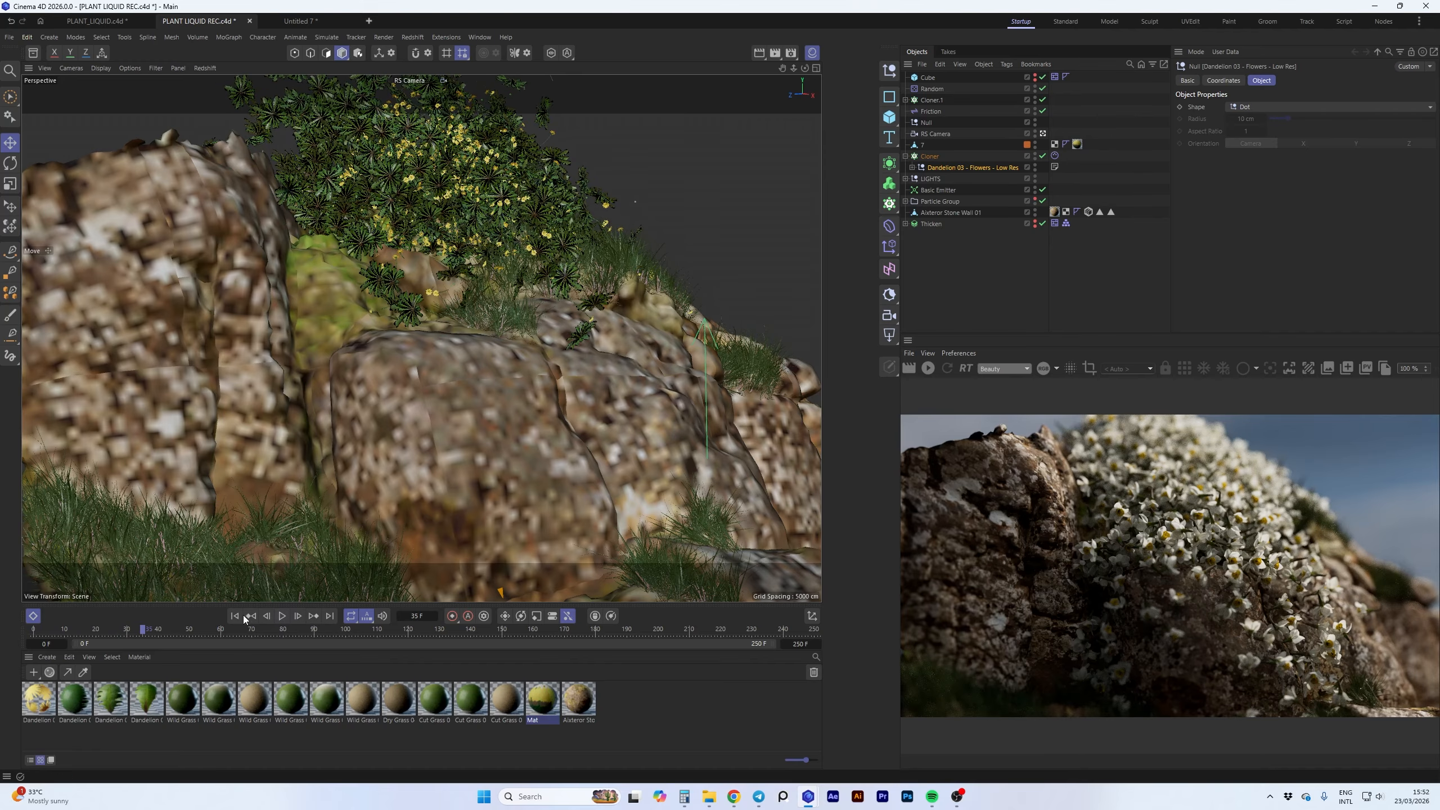
left_click(240, 617)
- Disable the Cloner's Dynamics Body tag, set the Basic Emitter's rate to 2000 per second, and preview the dandelion flow
left_click(1055, 155)
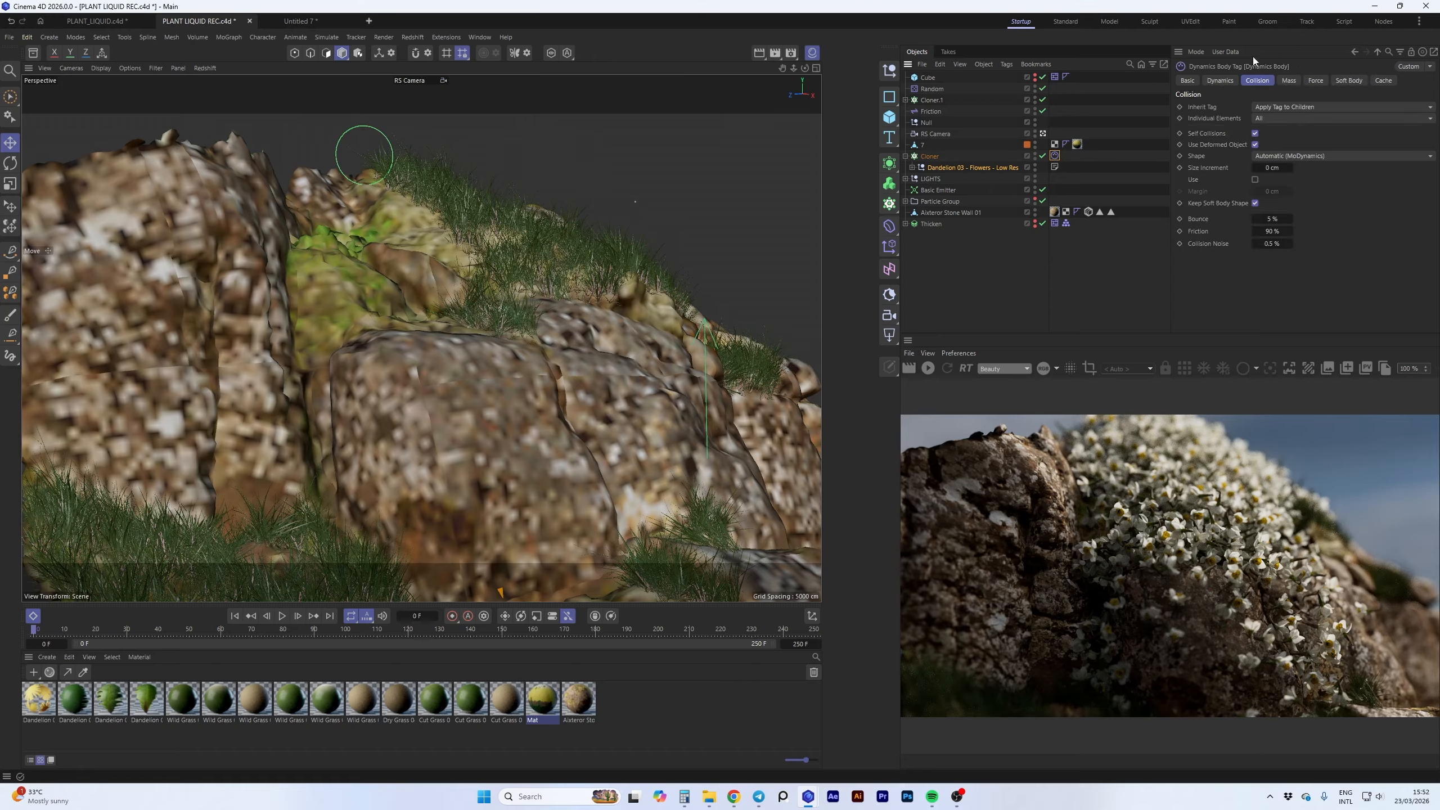
left_click(1231, 80)
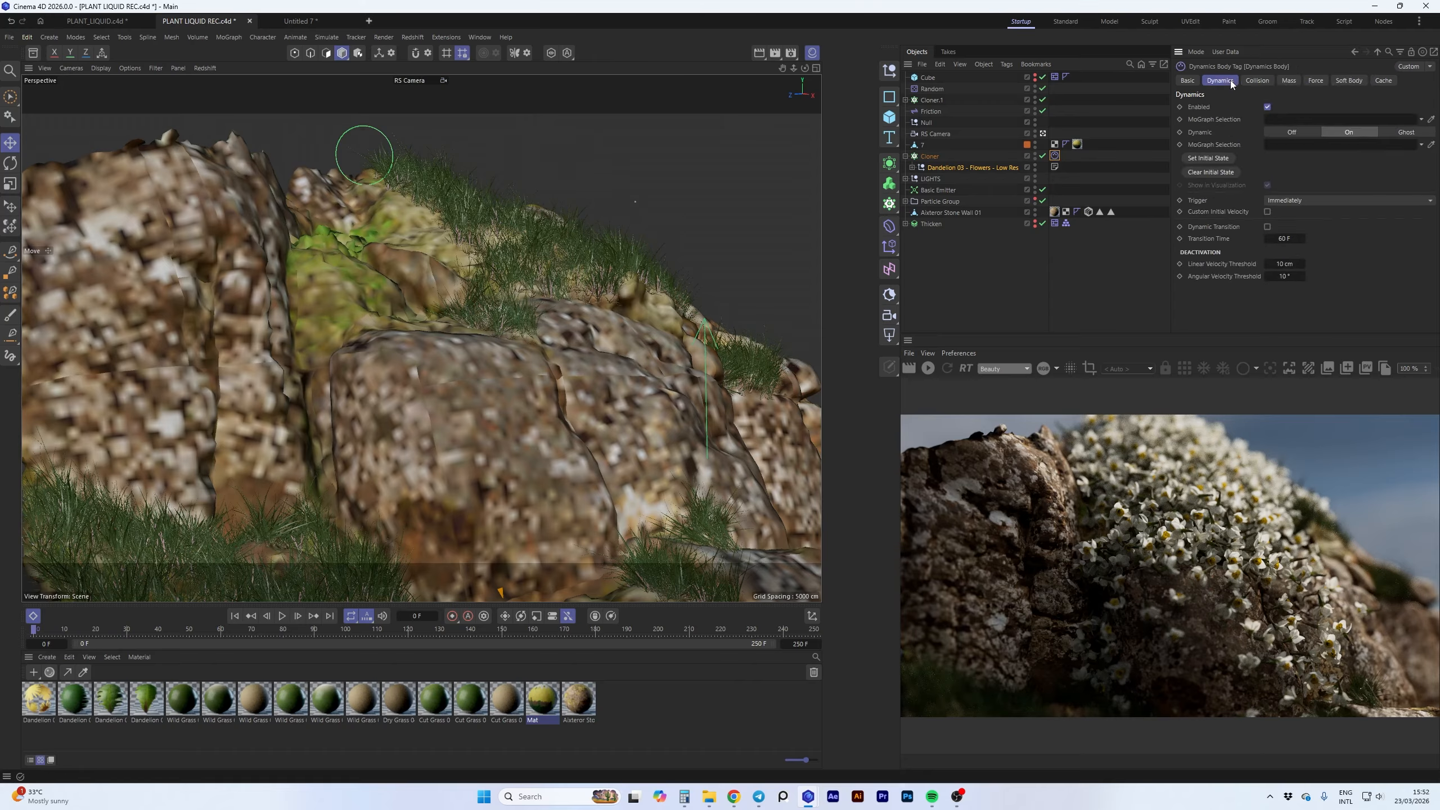
left_click(938, 190)
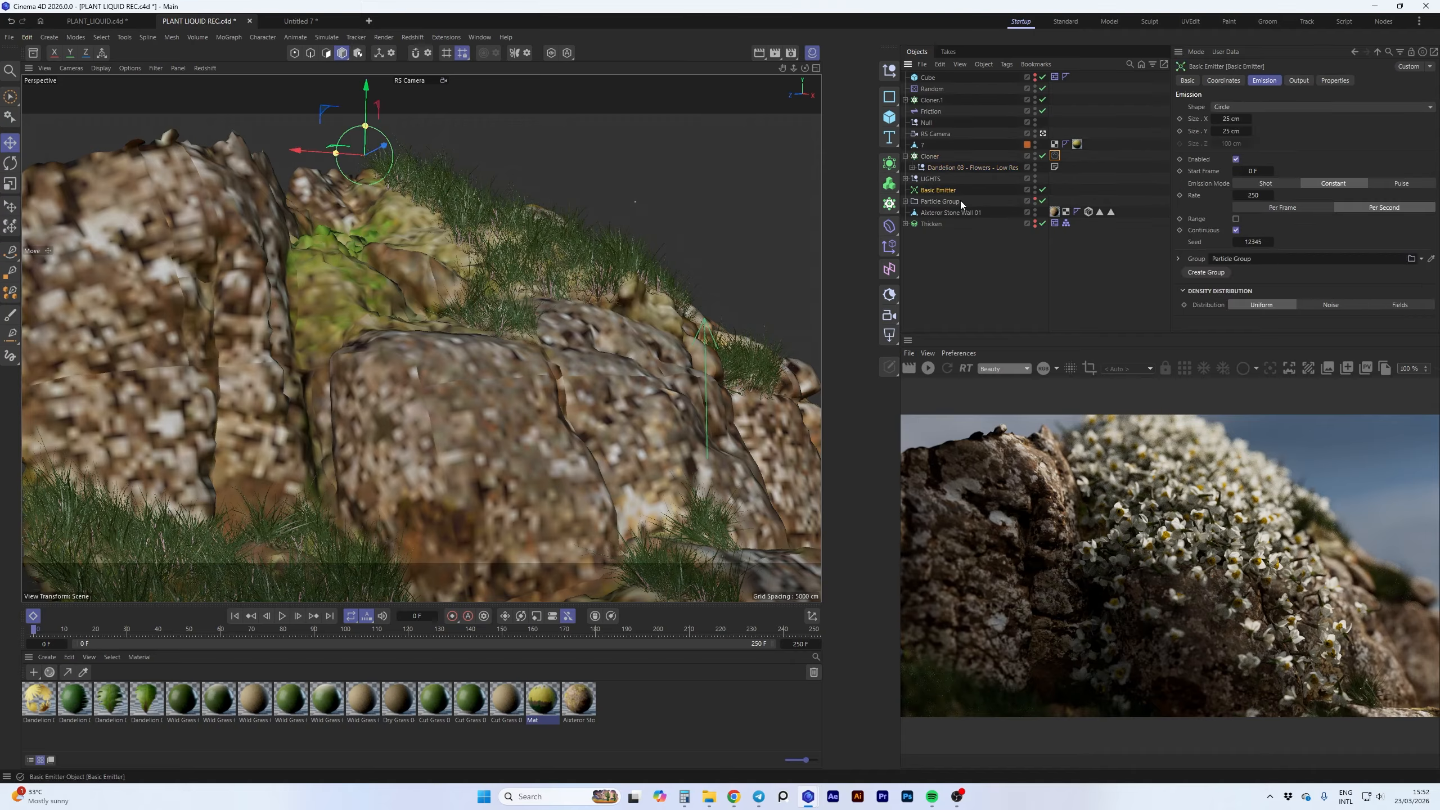
double_click(1254, 195)
left_click(282, 617)
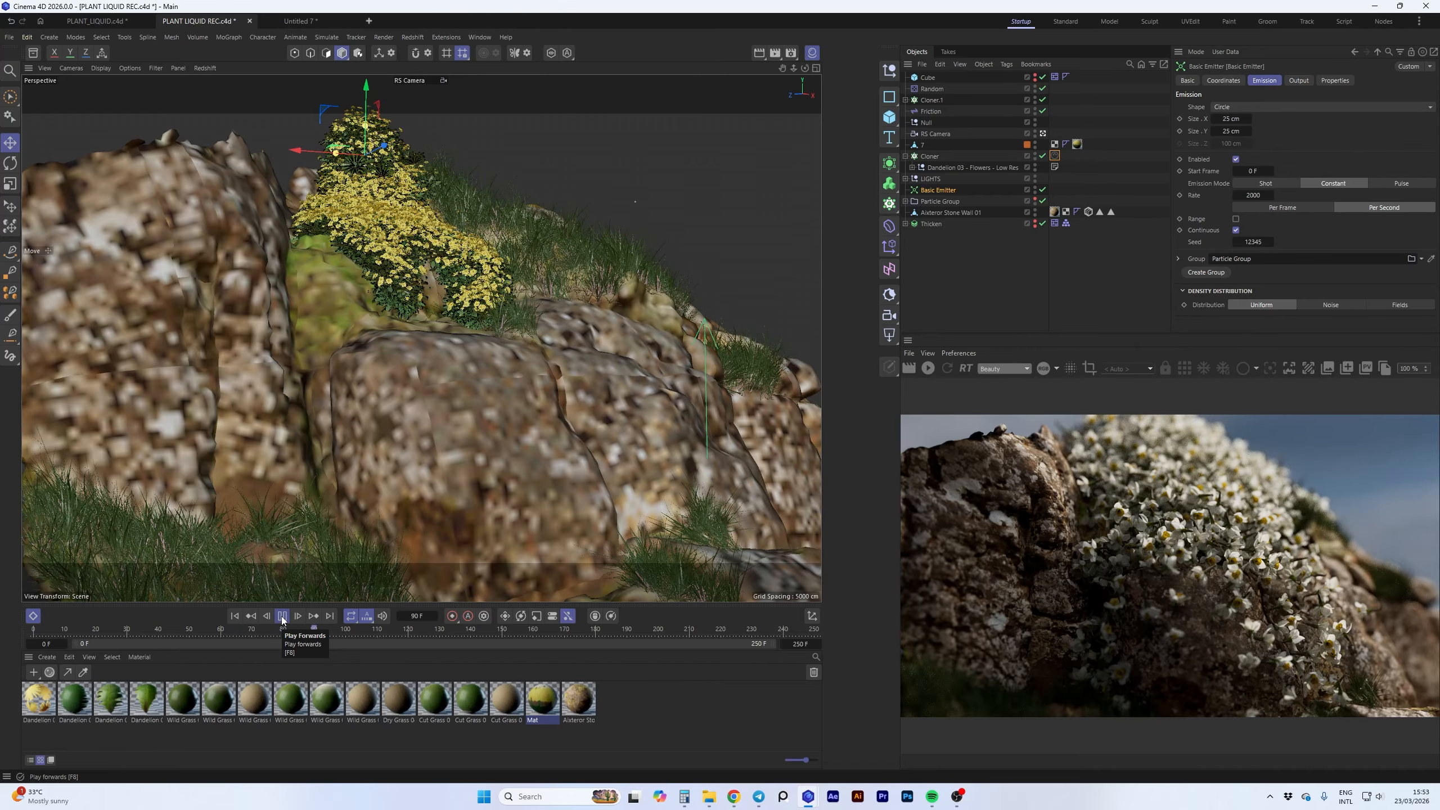
left_click(283, 616)
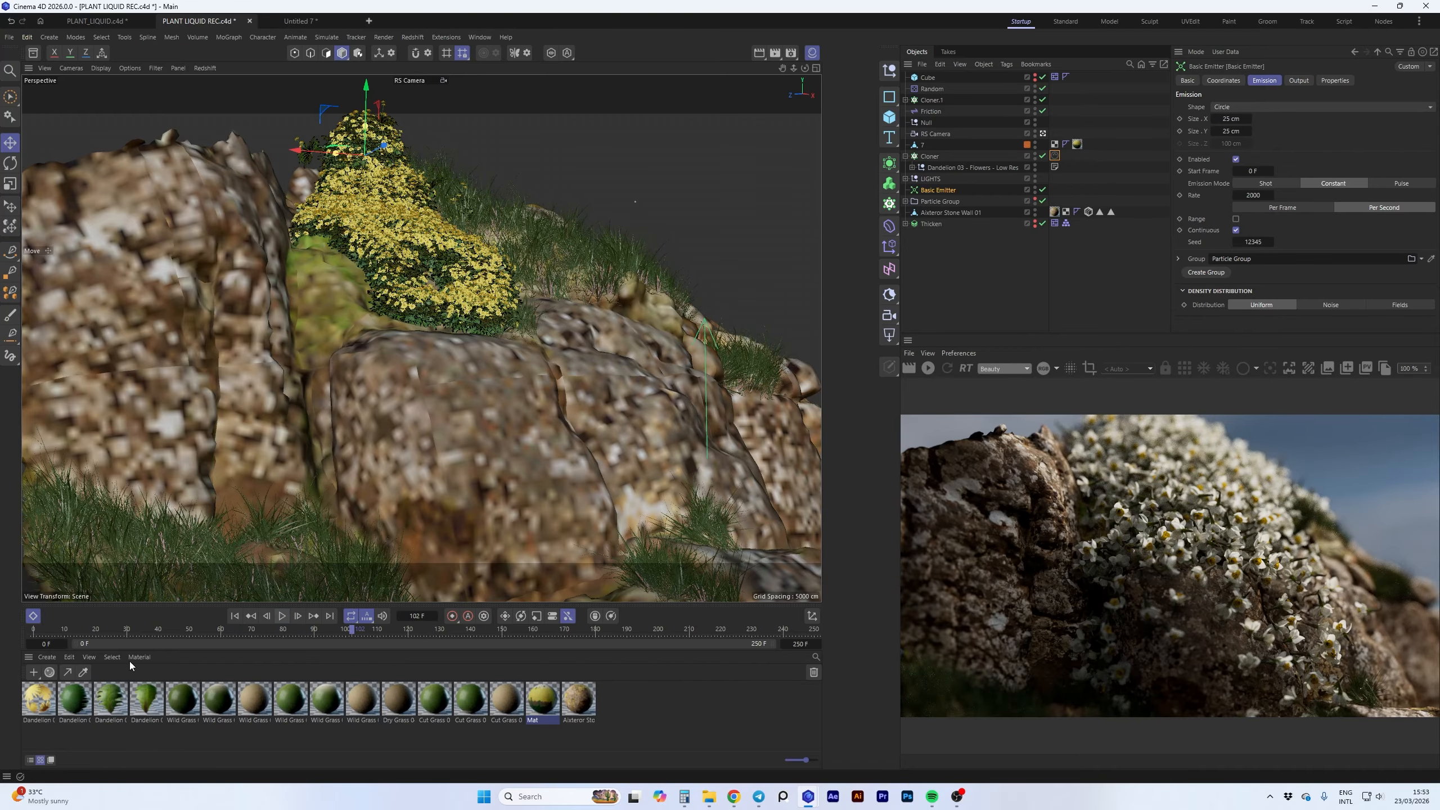
- Check the dandelion flower material's node graph, put the Node Editor away, and resume the simulation playback
double_click(38, 697)
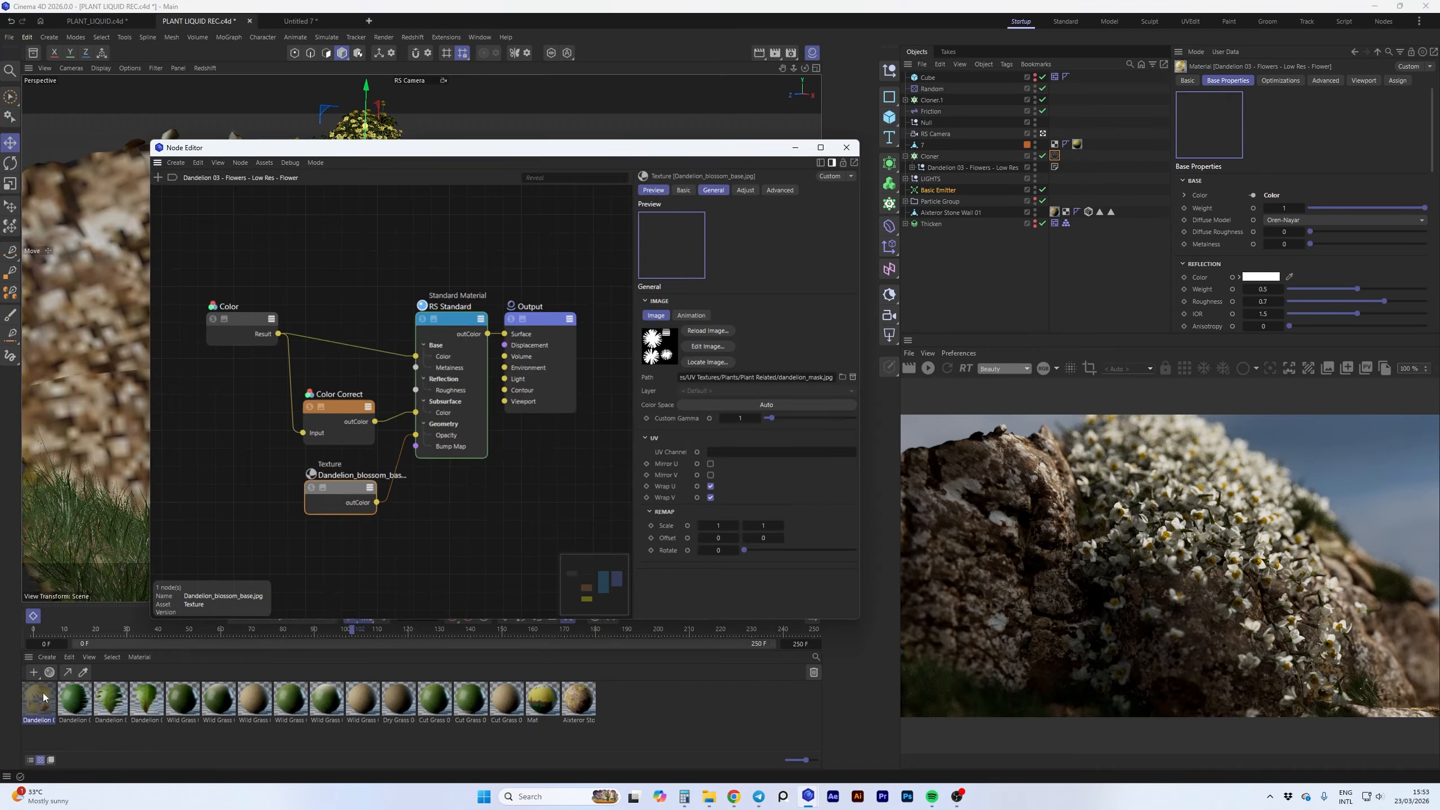
left_click(795, 147)
left_click(282, 616)
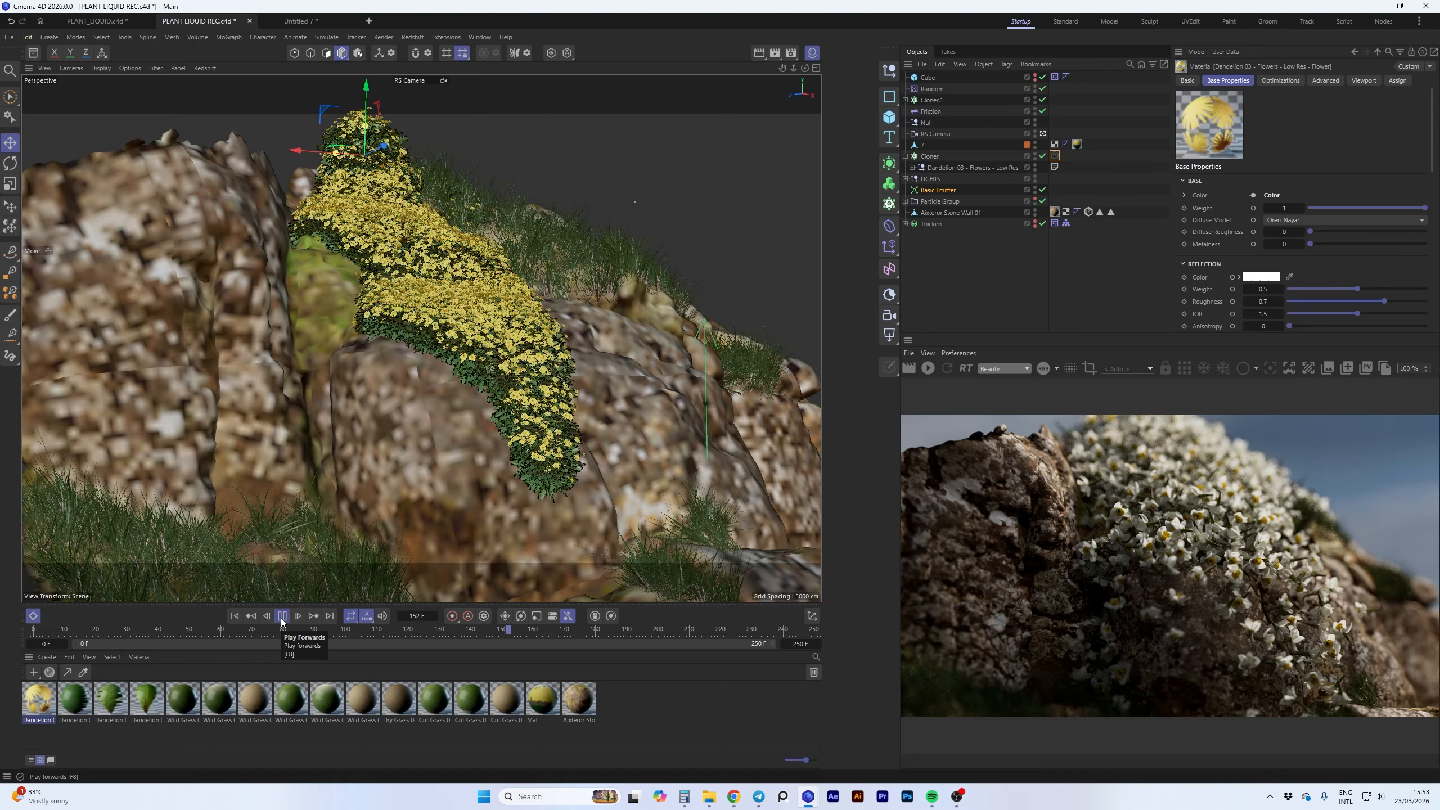
- Stop the simulation, start the live Redshift render, and inspect the dandelion flow up close and from several angles
left_click(282, 616)
left_click(928, 368)
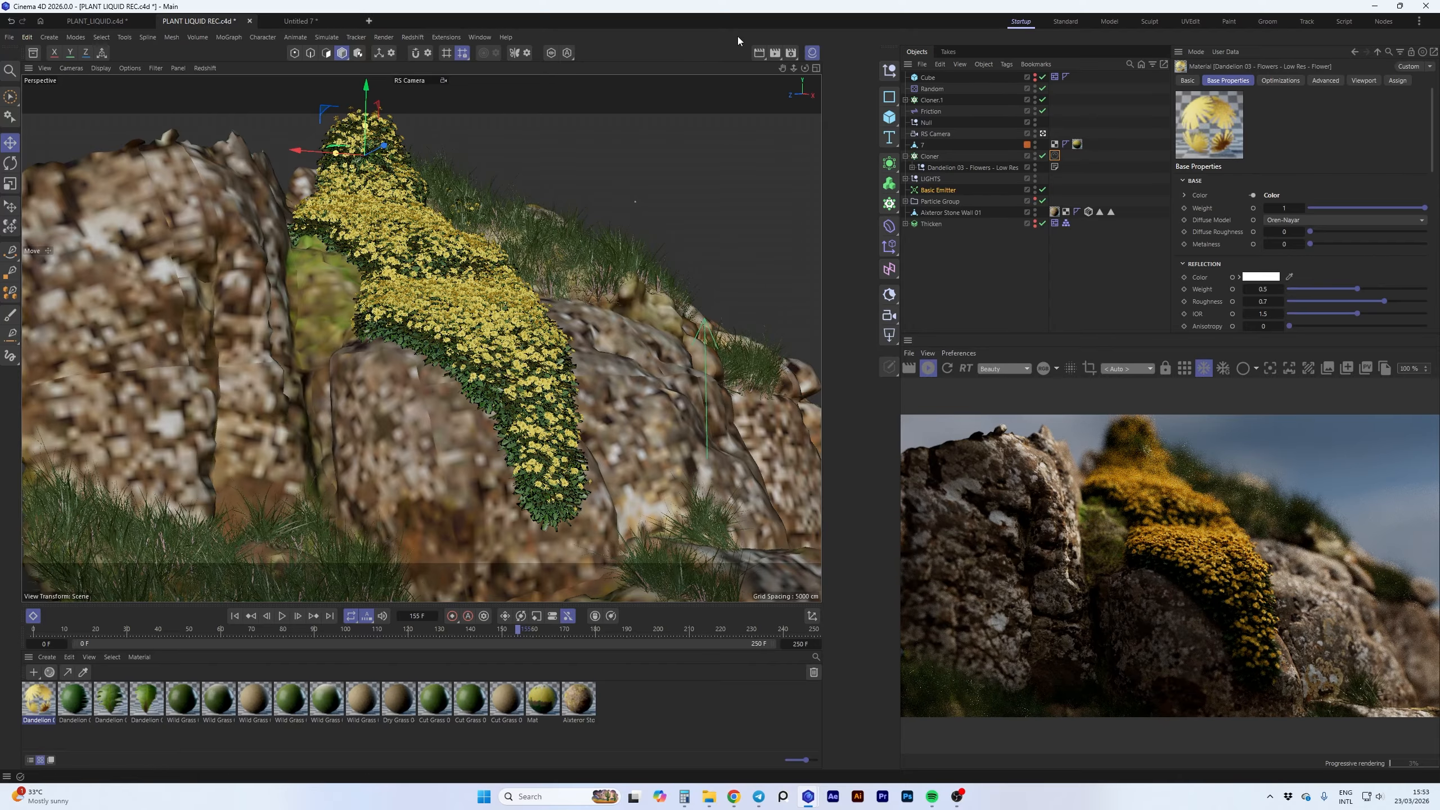
left_click_drag(362, 340, 599, 299, "alt")
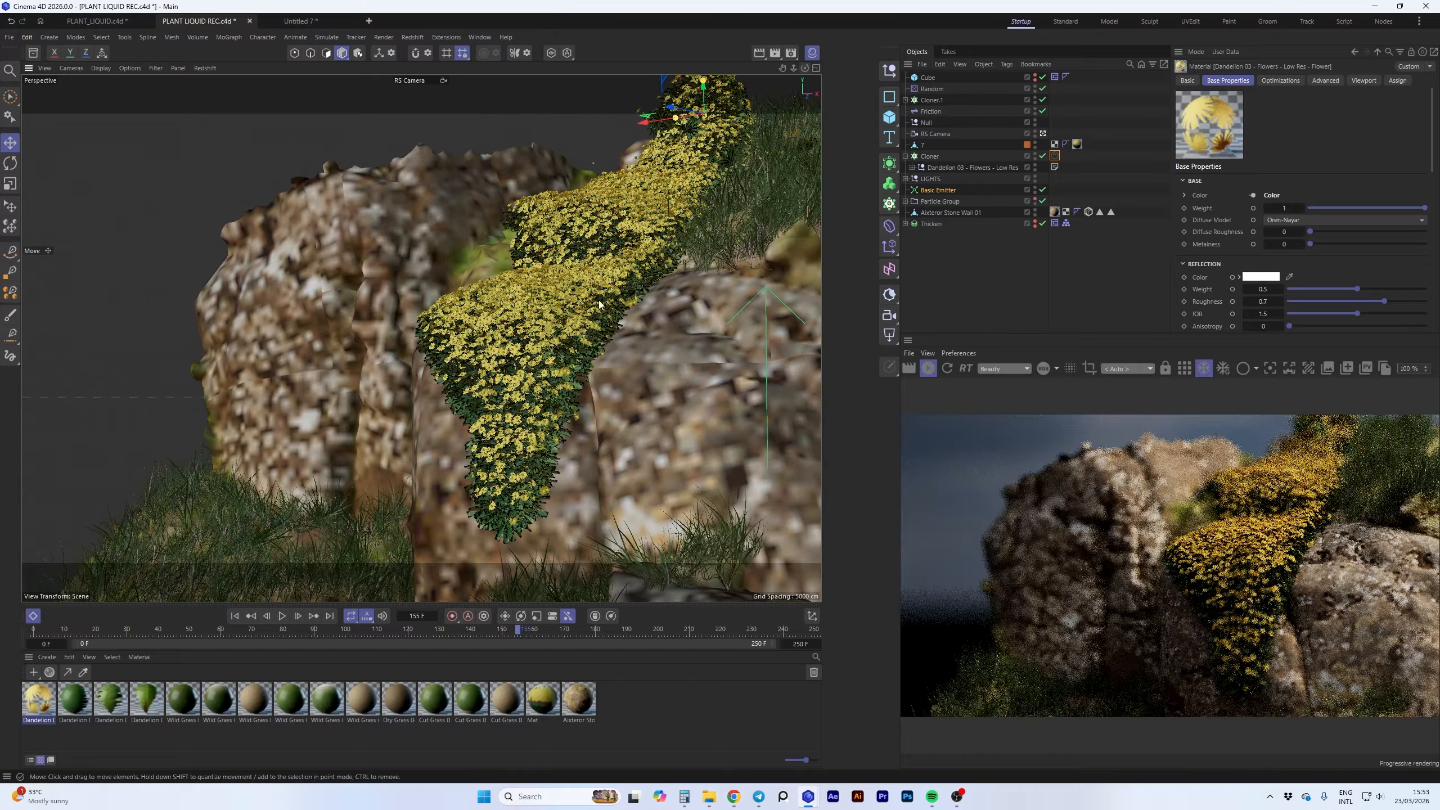
scroll(512, 288, "up", 5)
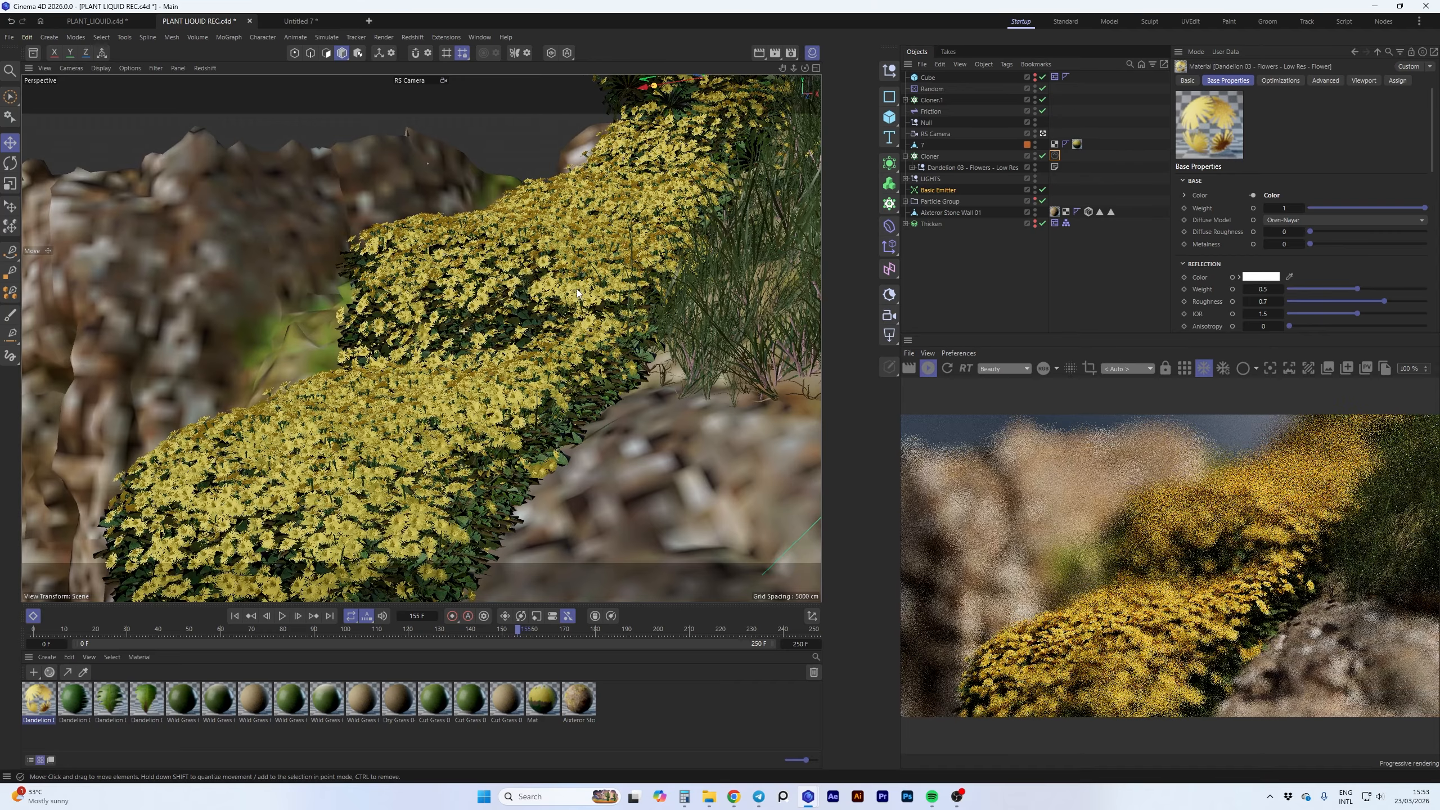
scroll(576, 288, "up", 6)
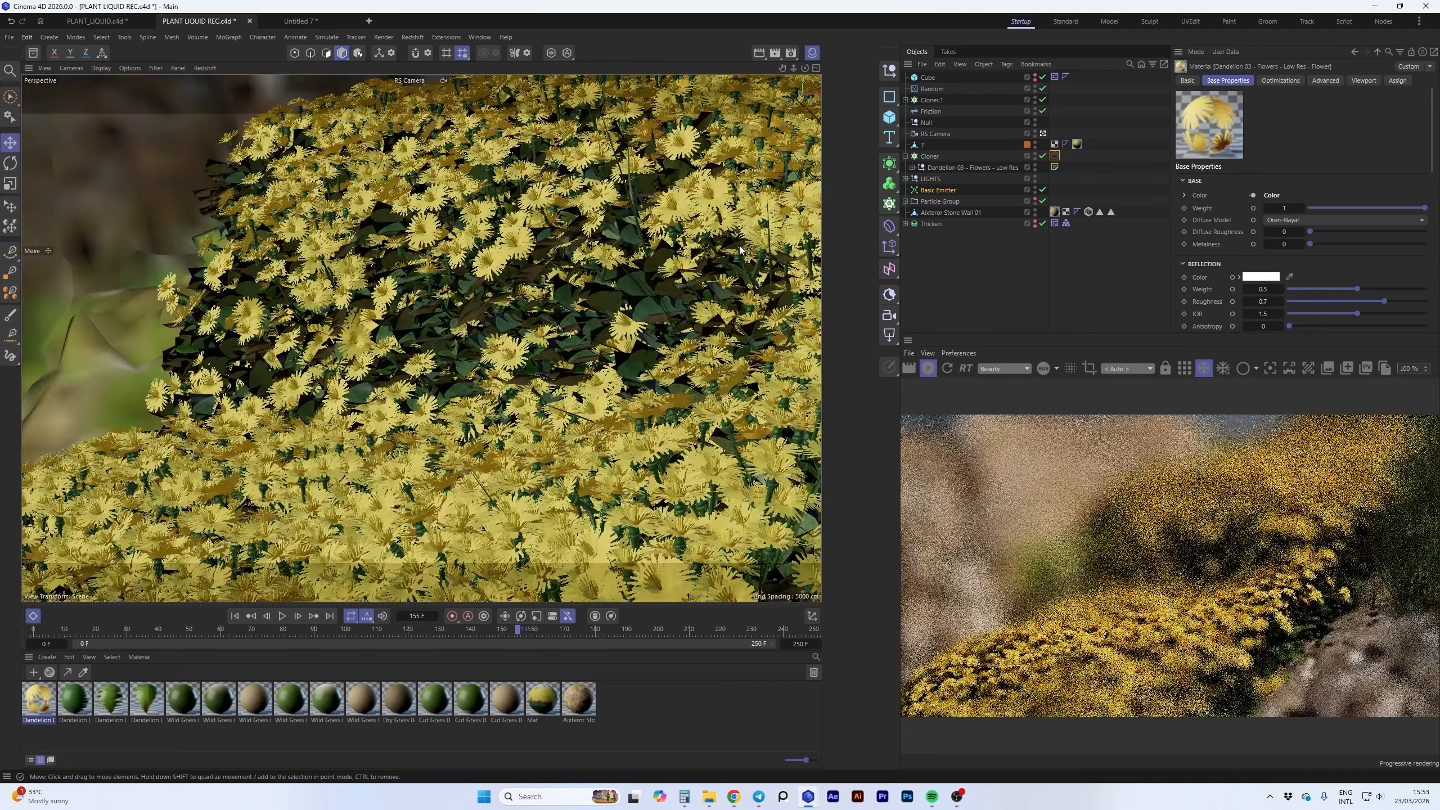
scroll(666, 262, "down", 2)
scroll(666, 261, "down", 5)
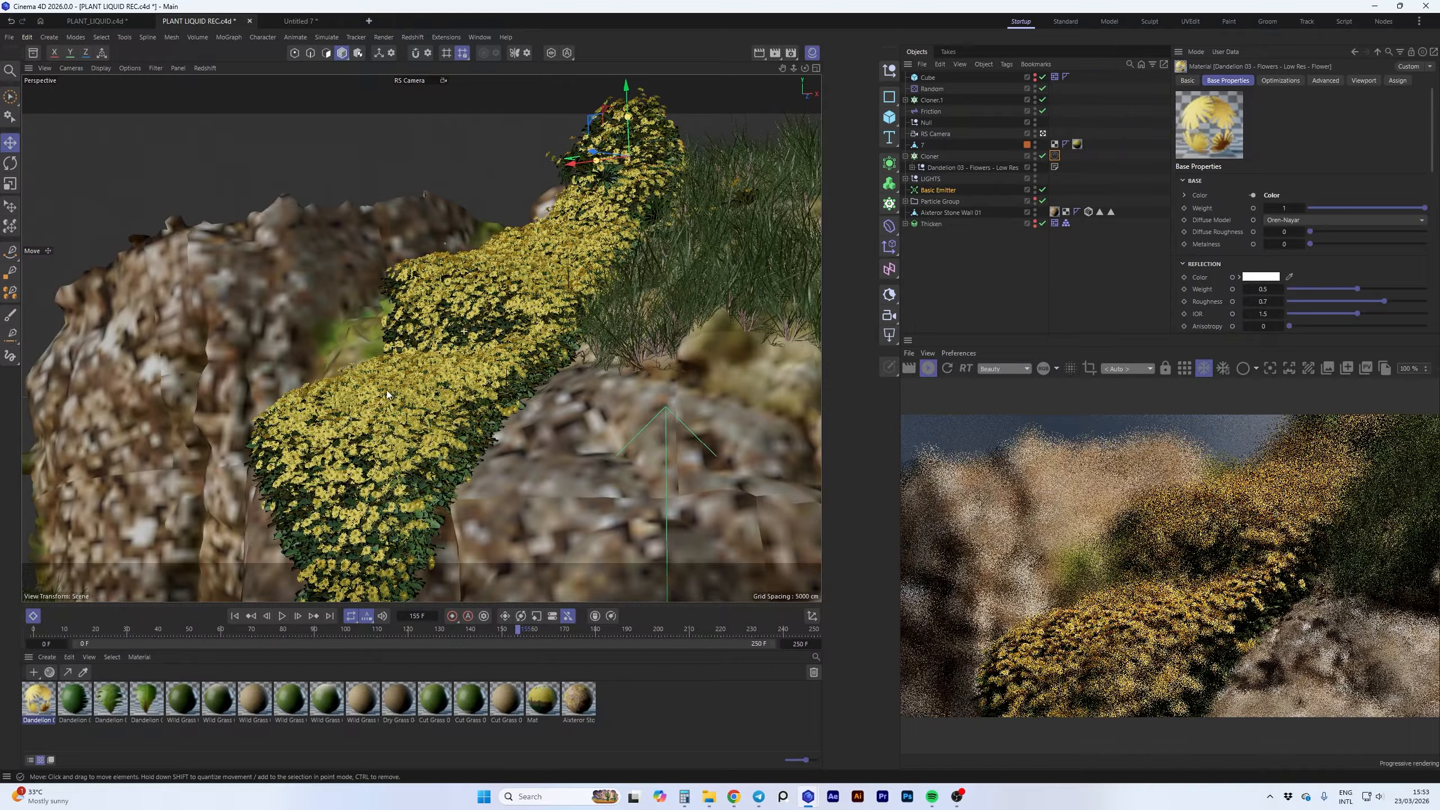
left_click_drag(387, 390, 515, 287, "alt")
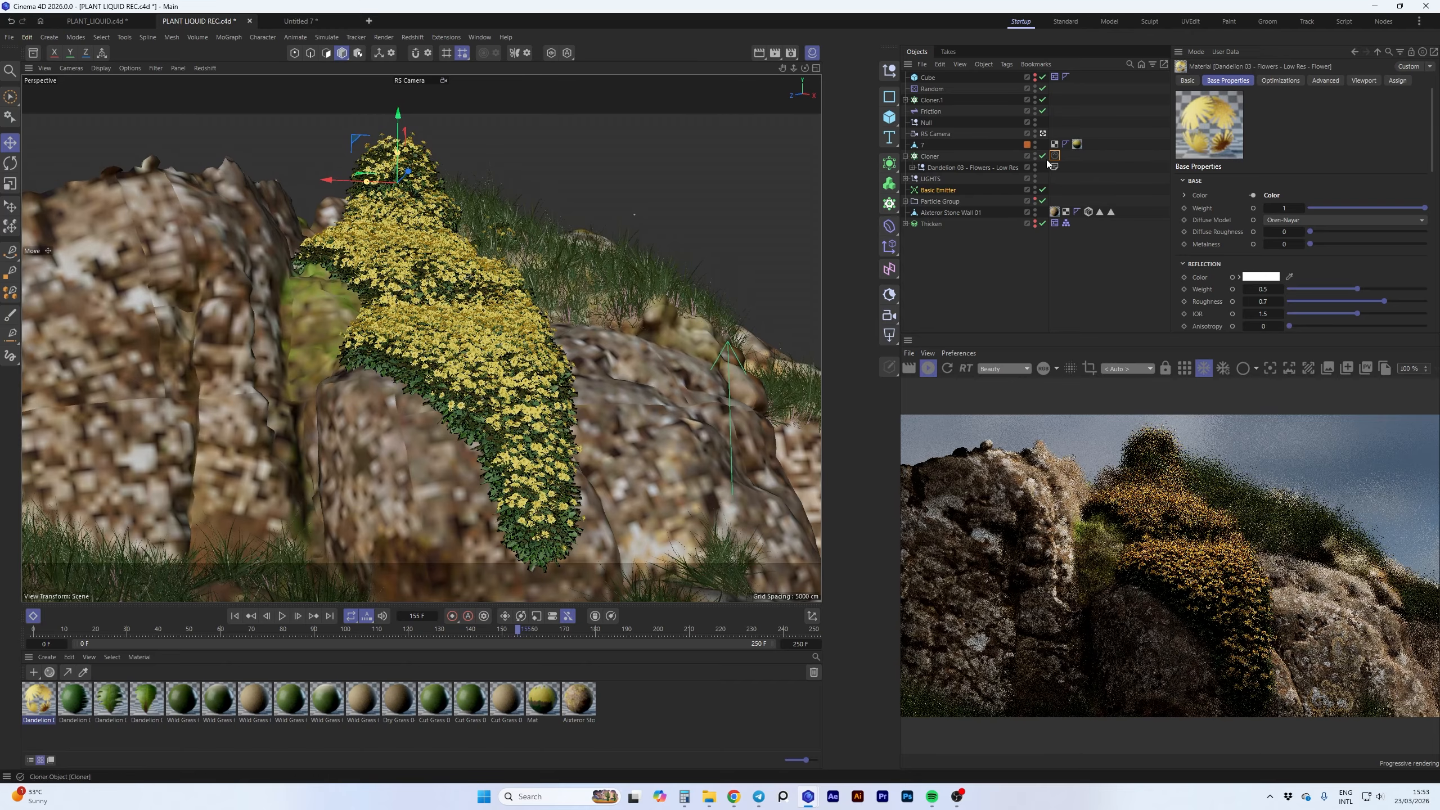
- Set the RS Camera's depth-of-field aperture to 0.8 and stop the live render
left_click(935, 134)
left_click(1259, 251)
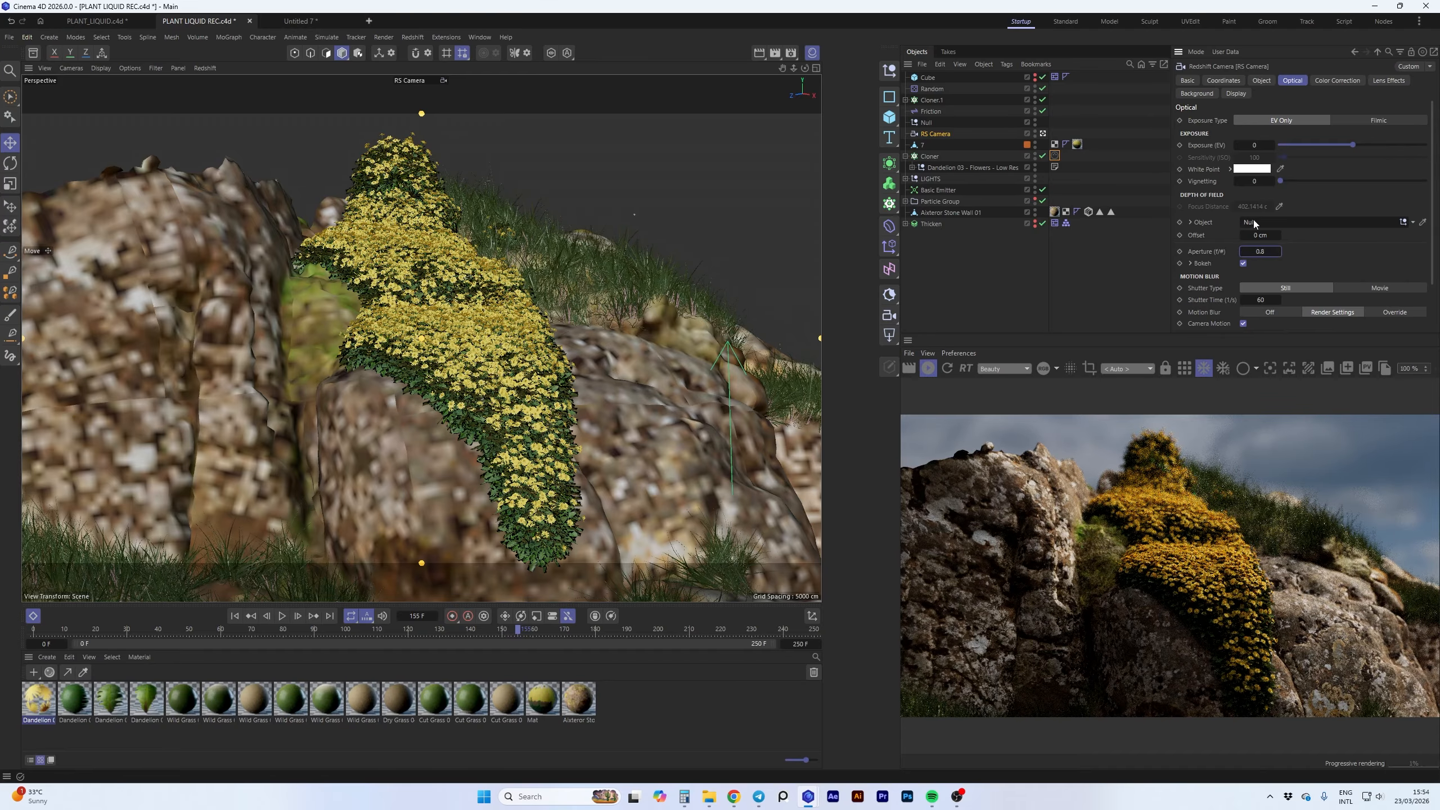
left_click(928, 370)
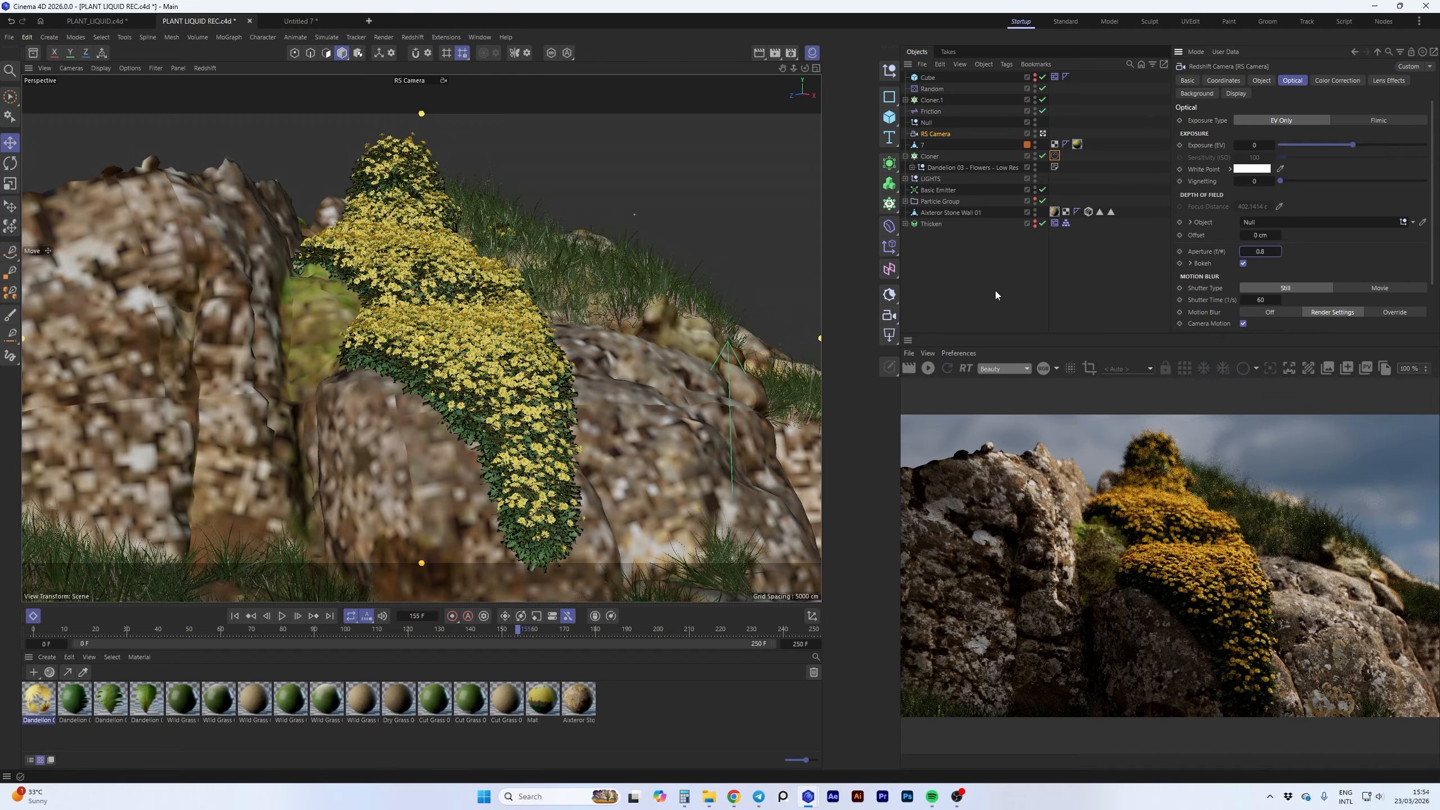
- Return to frame 0, paste the Rose null, use it in the Cloner in place of Dandelion 03, and run the simulation to frame 162
left_click(232, 616)
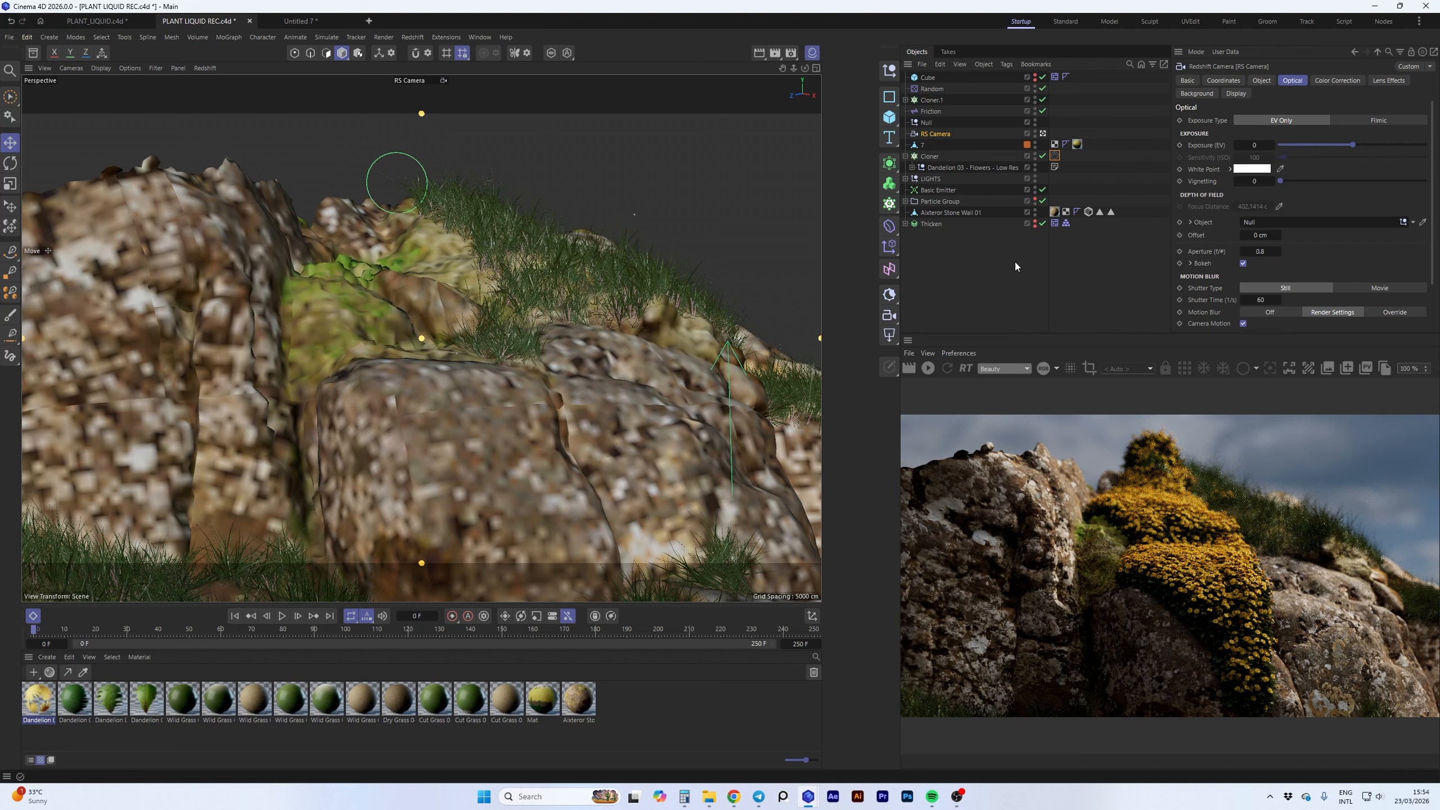
key("ctrl+v")
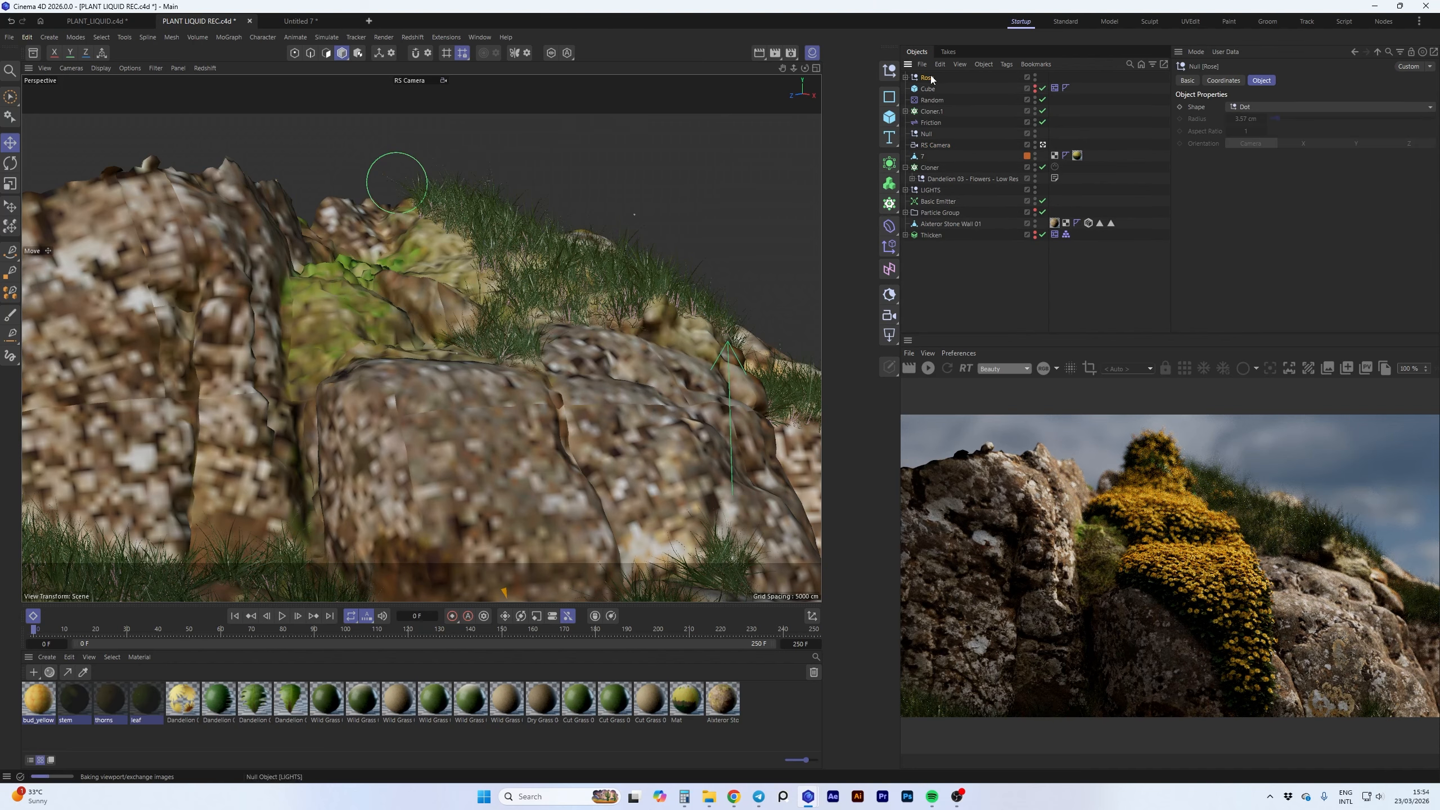
left_click_drag(928, 80, 932, 293)
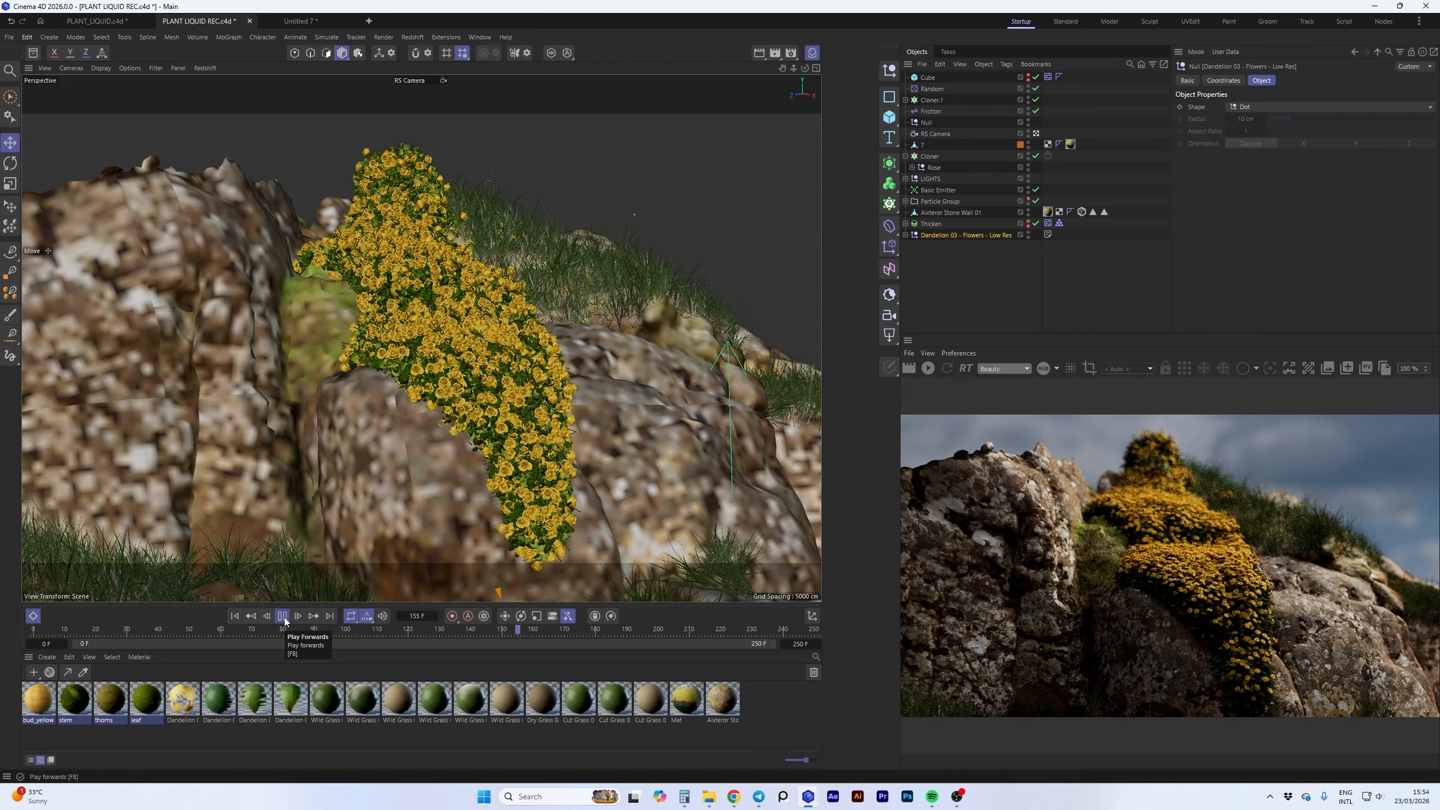
left_click(282, 616)
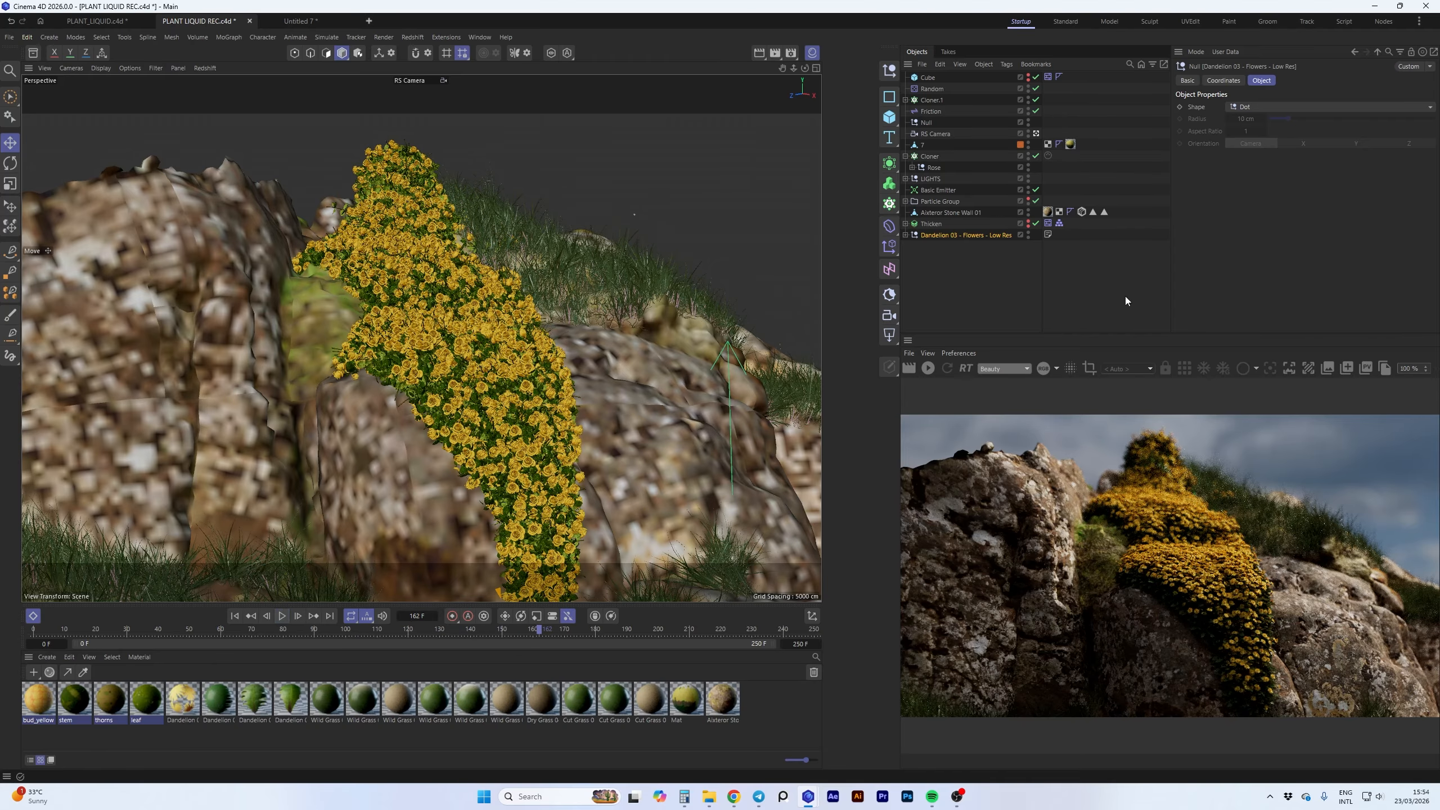
- Reframe the rose flow in the live render and set the exposure of the first area light in LIGHTS to 4.864
left_click(926, 367)
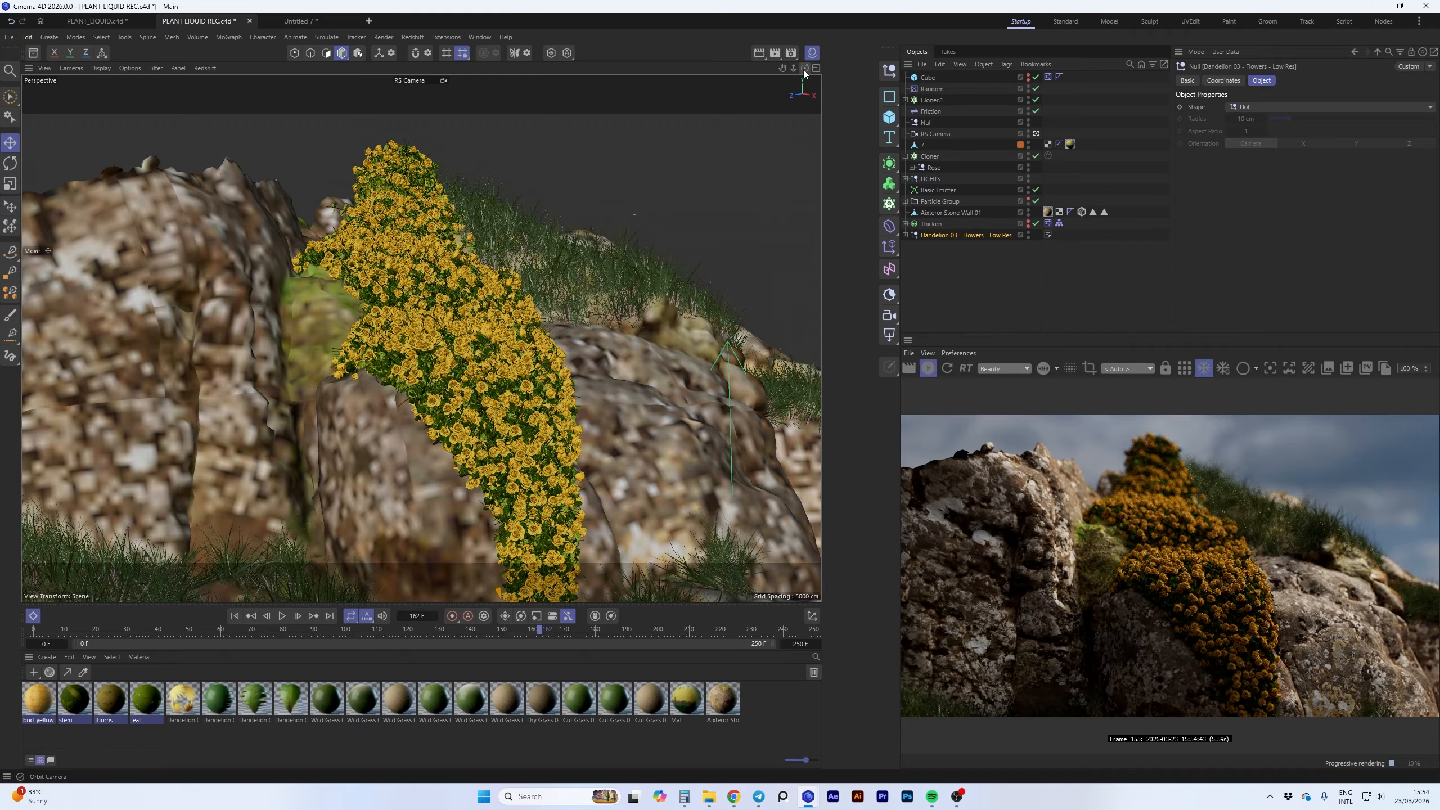
mouse_move(804, 68)
left_mouse_down()
mouse_move(825, 63)
mouse_move(814, 85)
left_mouse_up()
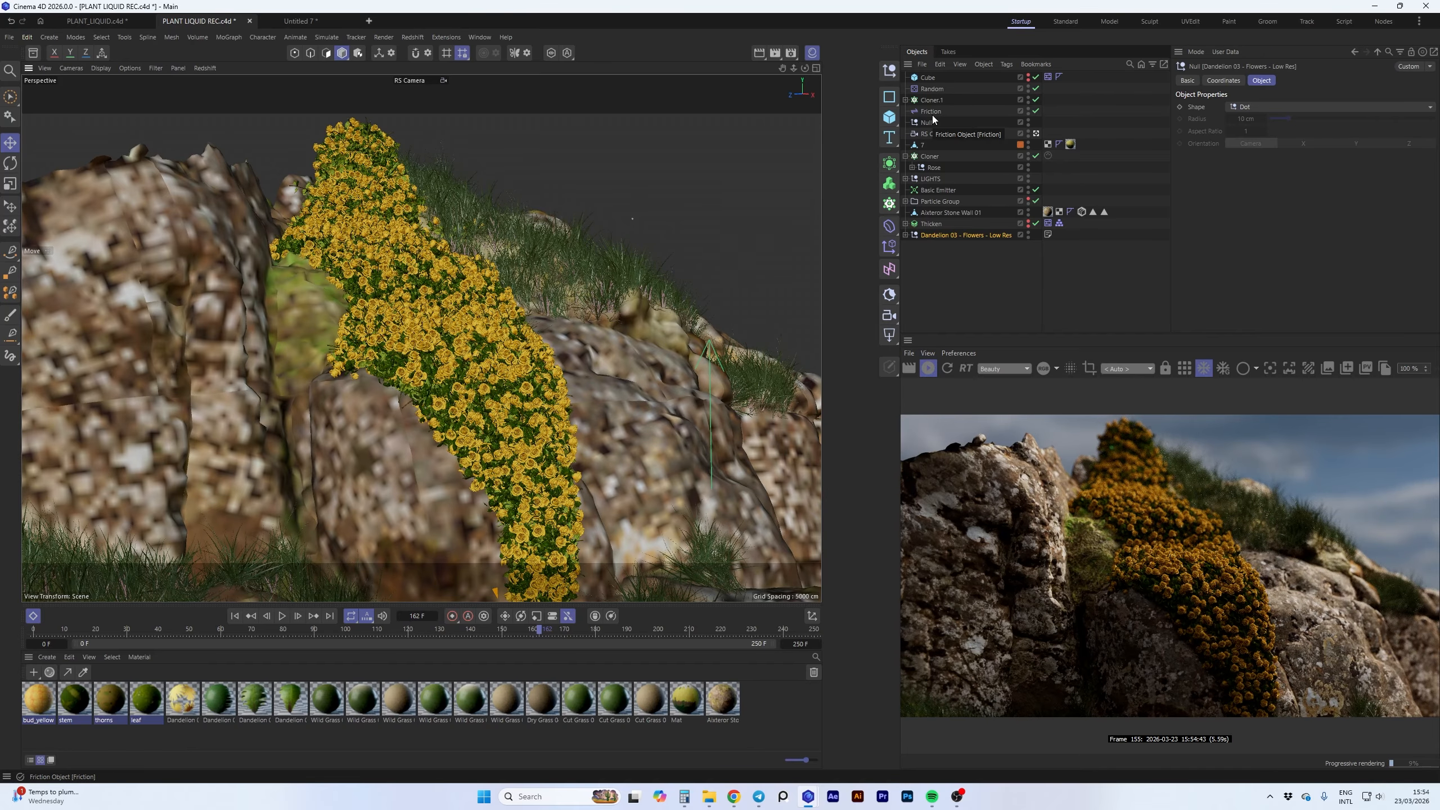
left_click(906, 179)
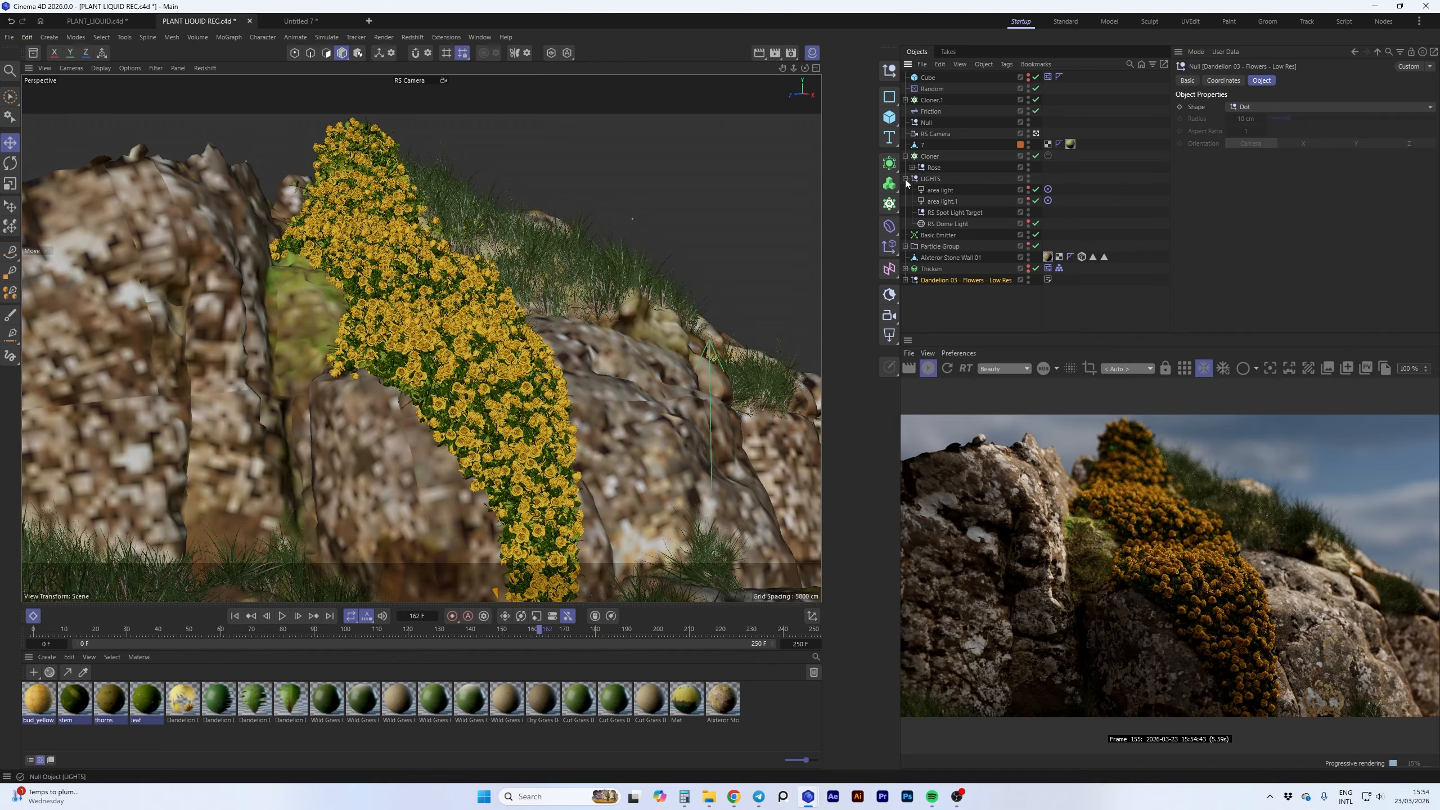
left_click(949, 190)
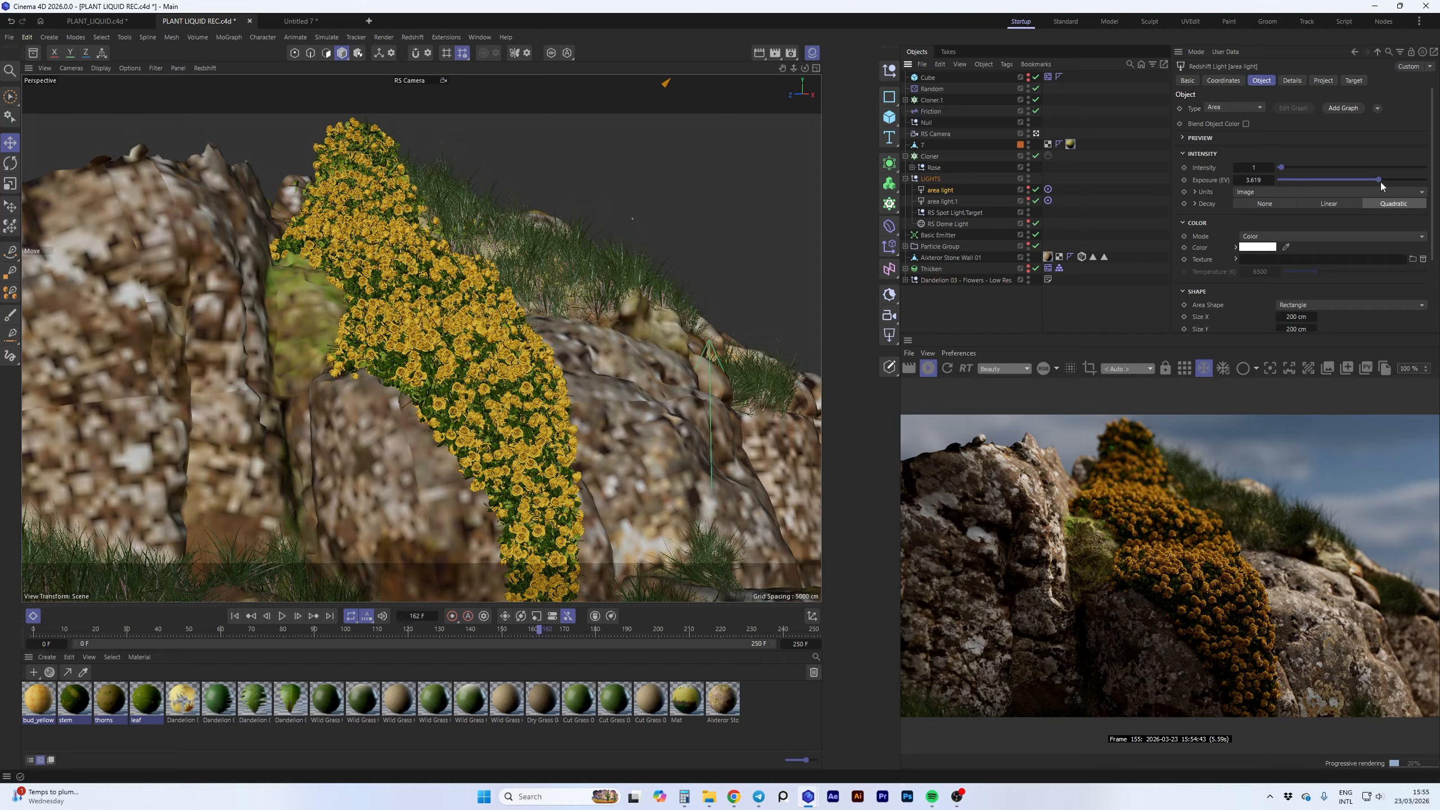
left_click_drag(1381, 182, 1389, 178)
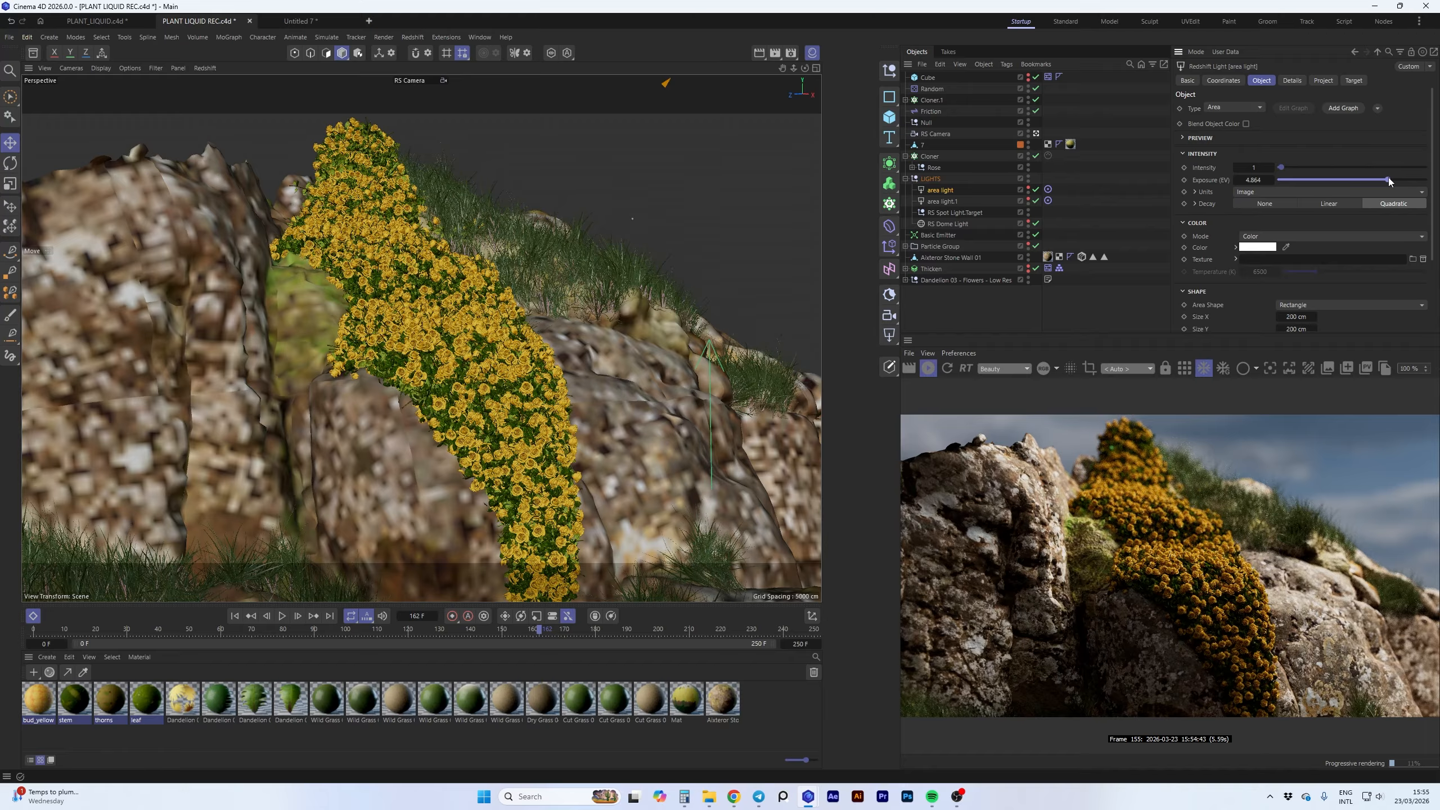
left_click(932, 369)
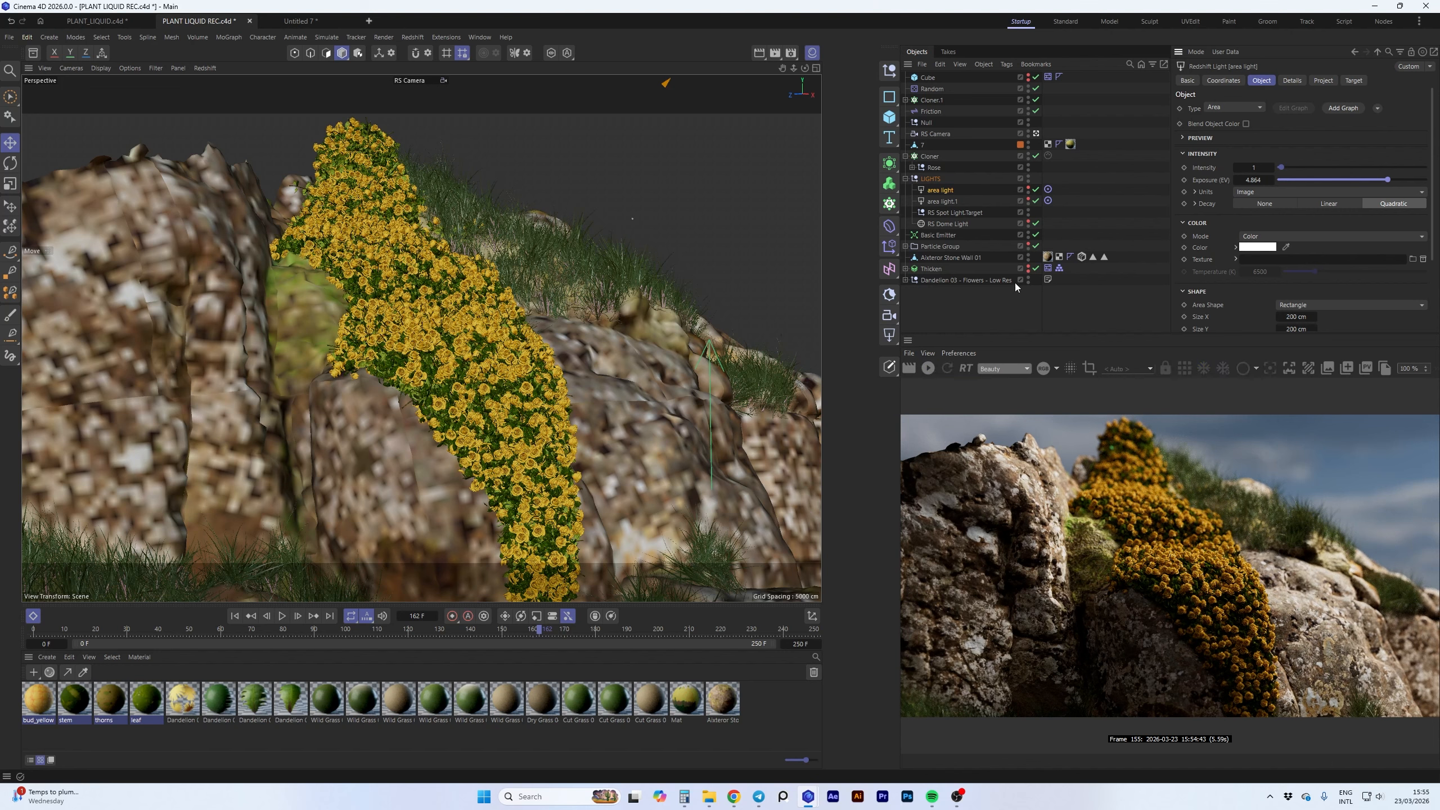